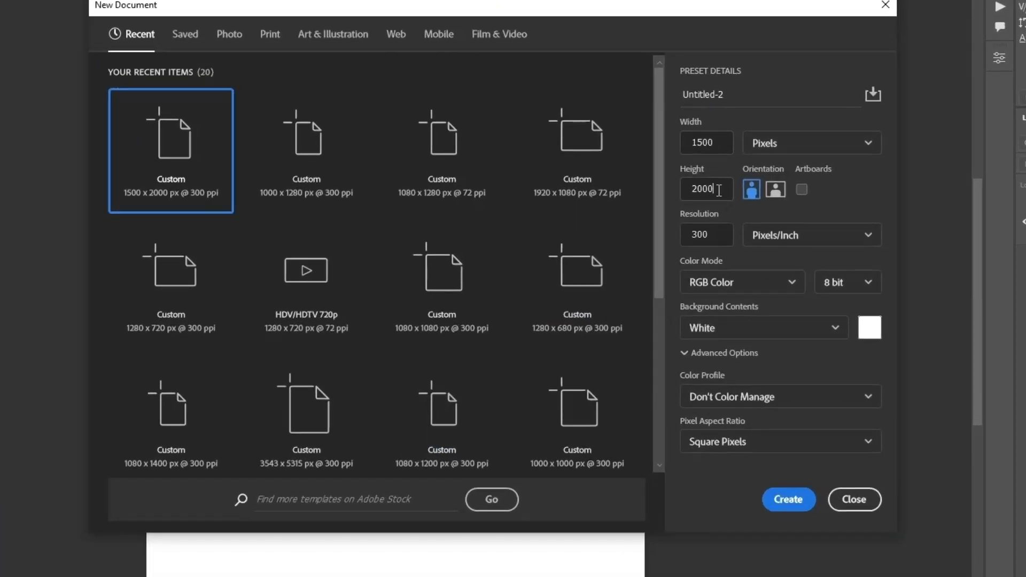
pyautogui.doubleClick(719, 191)
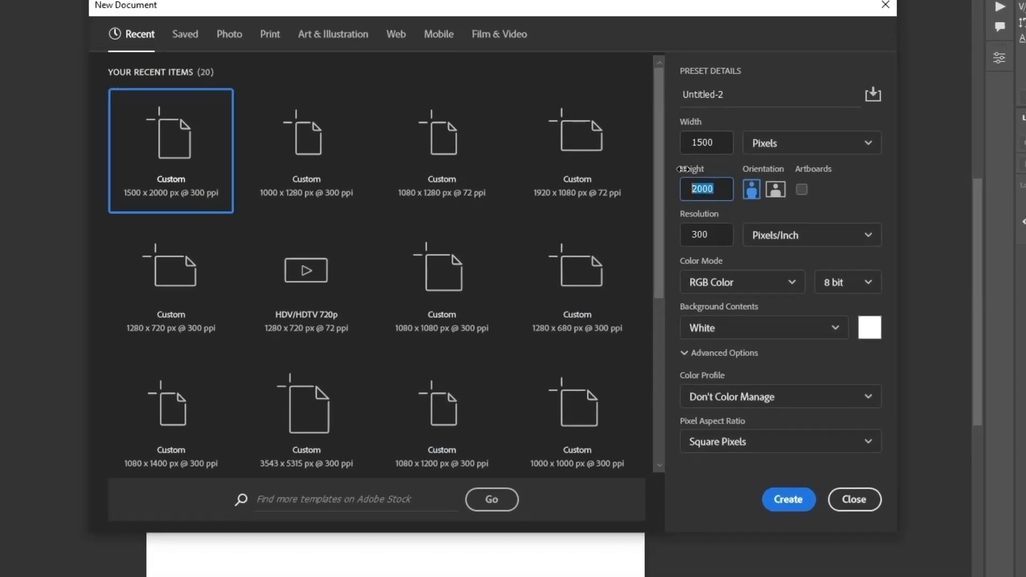
pyautogui.doubleClick(719, 142)
pyautogui.moveTo(716, 238); pyautogui.dragTo(696, 238)
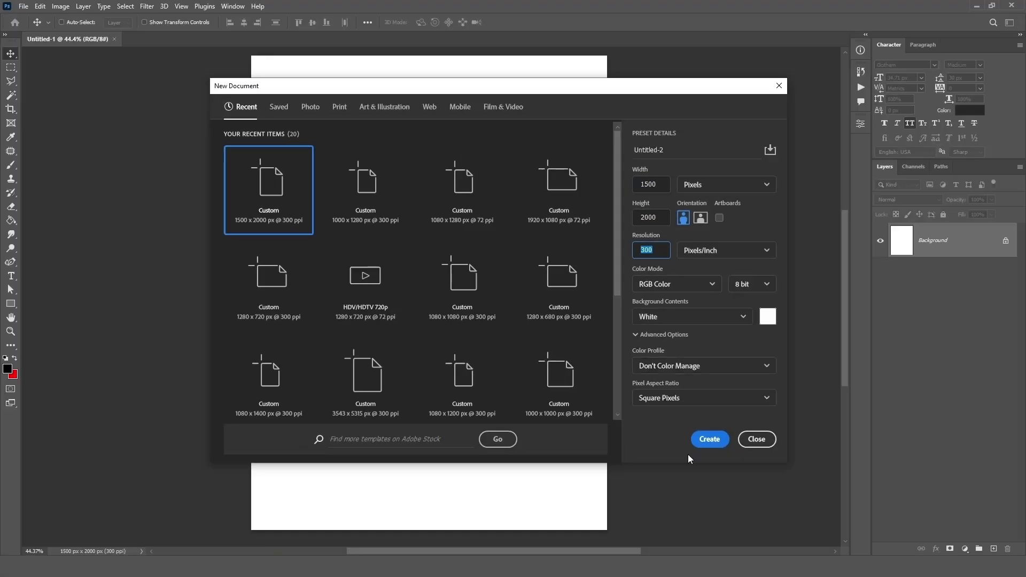
pyautogui.click(754, 439)
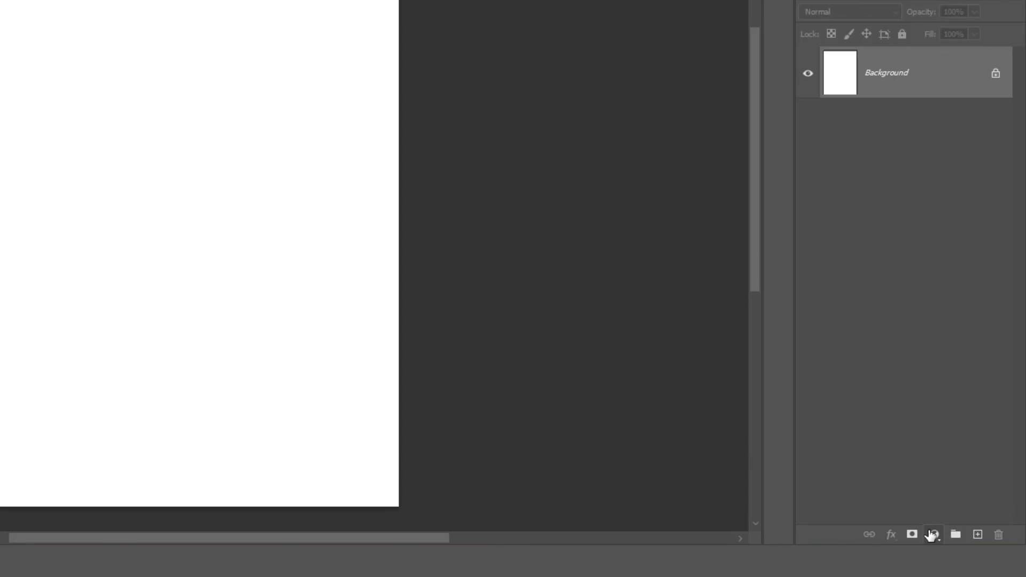
# - Add a Solid Color fill layer in light grey #d1d1d1 above the Background
pyautogui.click(932, 534)
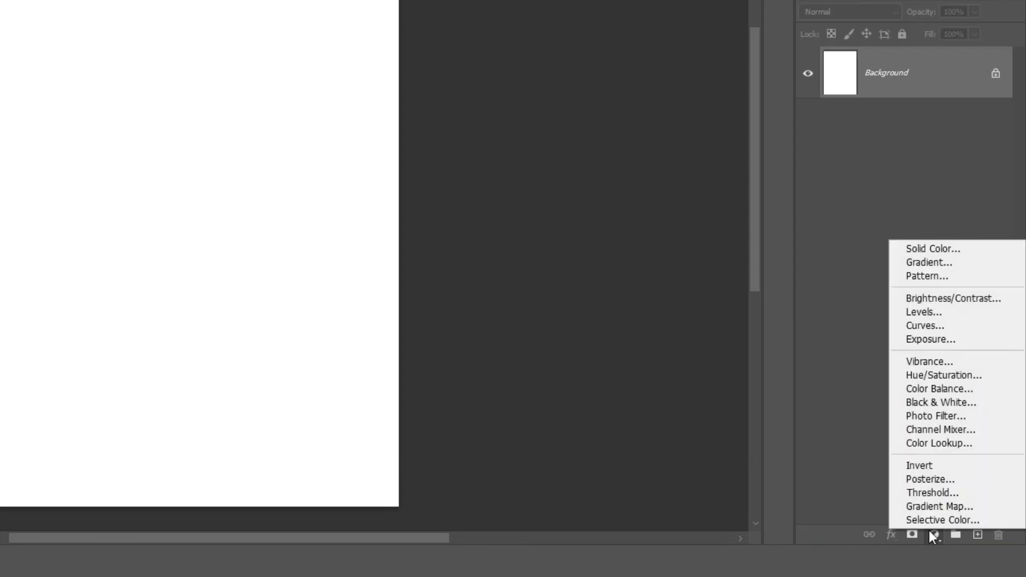
pyautogui.click(953, 246)
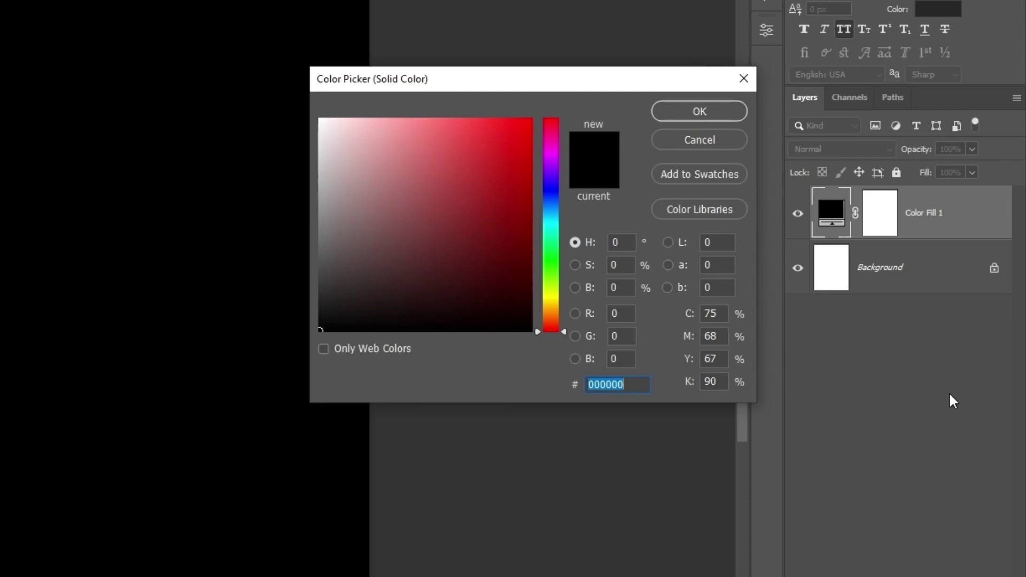
pyautogui.moveTo(322, 129)
pyautogui.mouseDown()
pyautogui.moveTo(311, 131)
pyautogui.moveTo(316, 154)
pyautogui.moveTo(327, 149)
pyautogui.moveTo(304, 146)
pyautogui.moveTo(305, 157)
pyautogui.mouseUp()
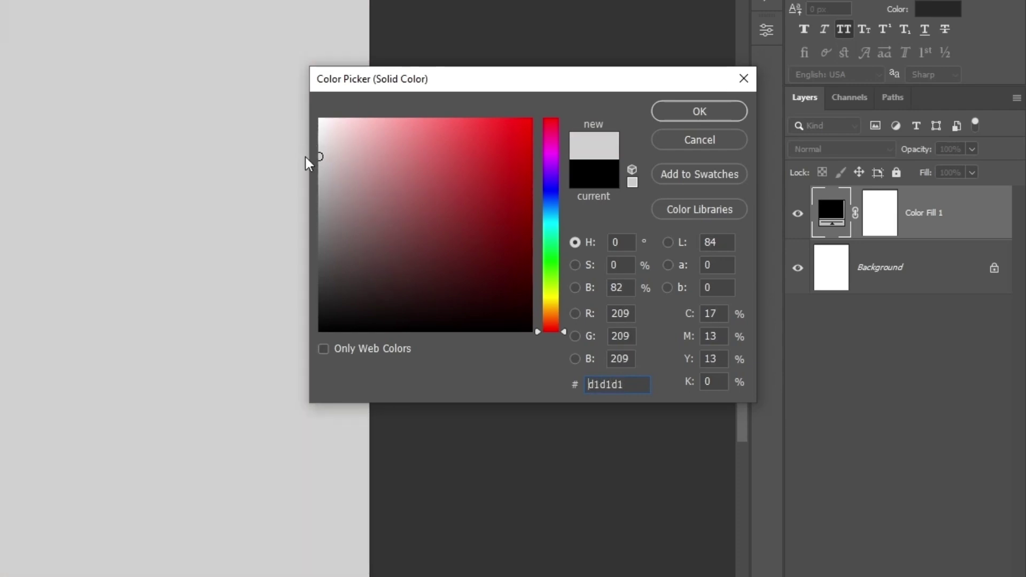
pyautogui.click(694, 111)
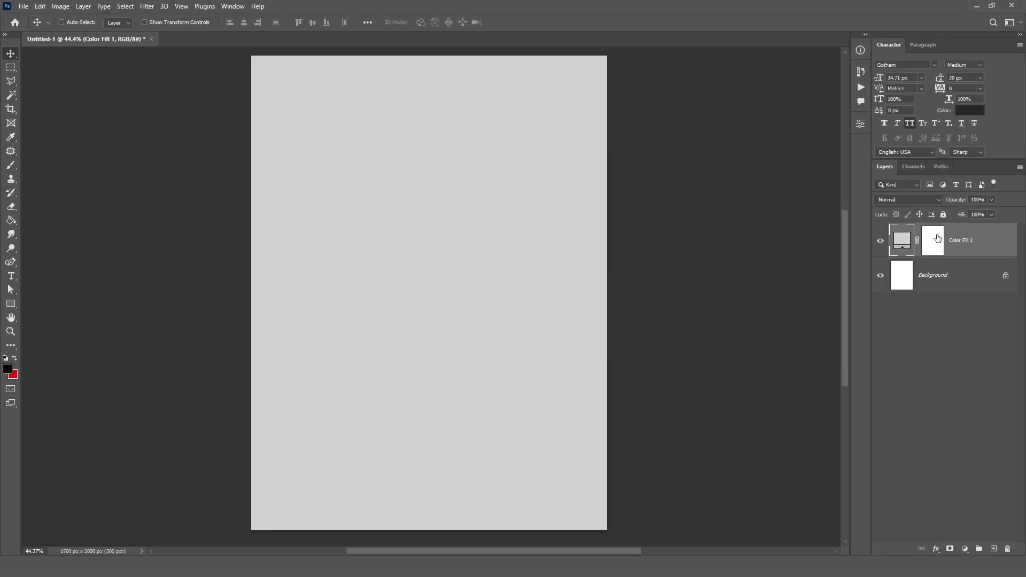
# - Activate the Color Fill 1 layer mask and ready the Brush at 100% opacity and 66% flow with black as the foreground colour
pyautogui.click(937, 238)
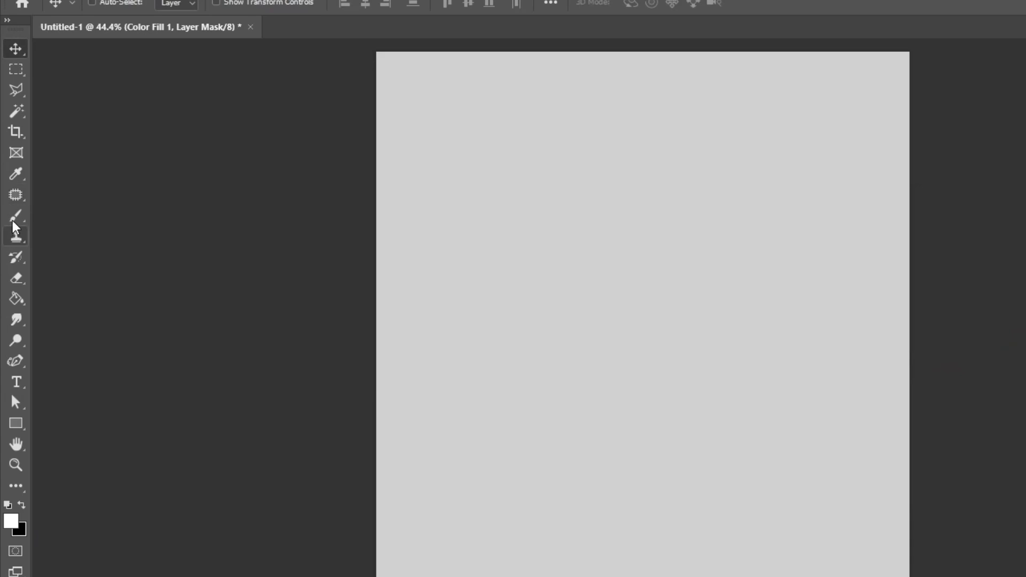
pyautogui.click(10, 166)
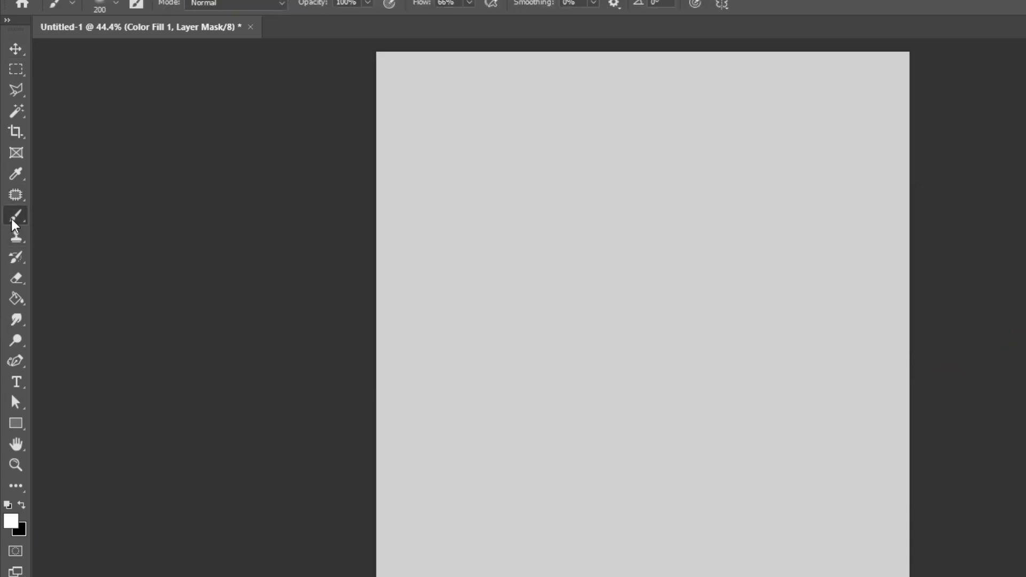
pyautogui.click(452, 2)
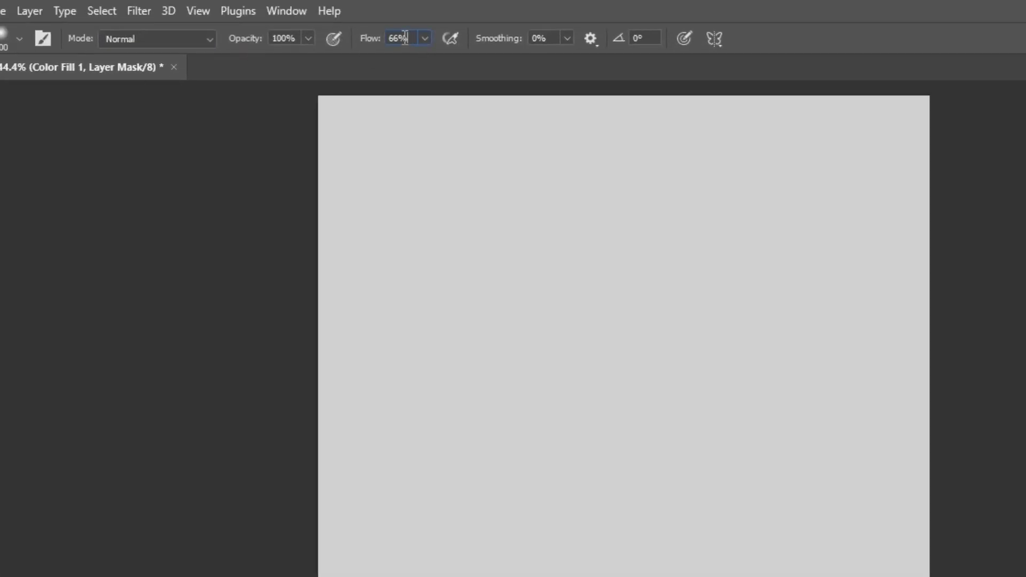
pyautogui.press('Return')
pyautogui.click(280, 38)
pyautogui.doubleClick(292, 40)
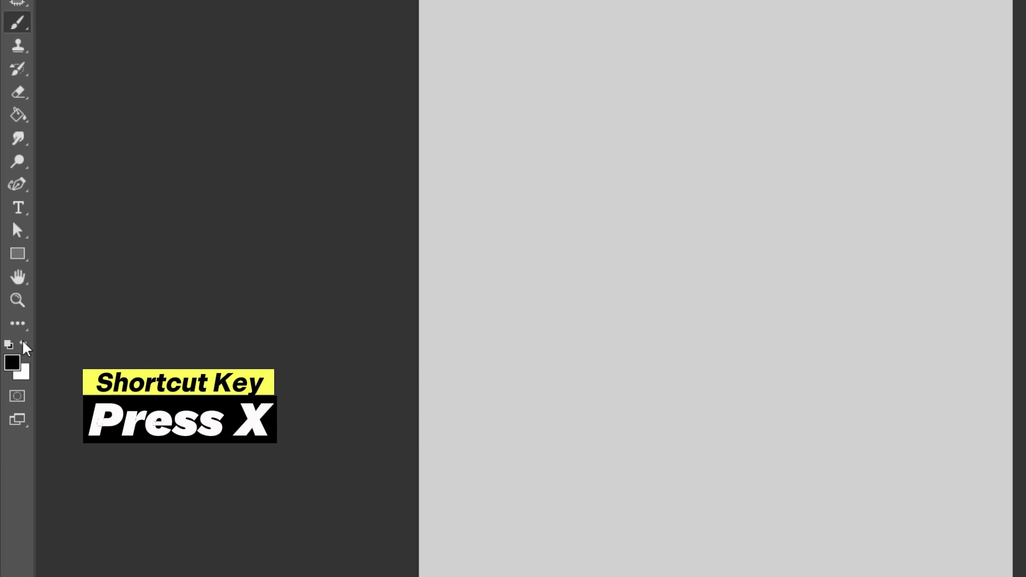
pyautogui.press('x')
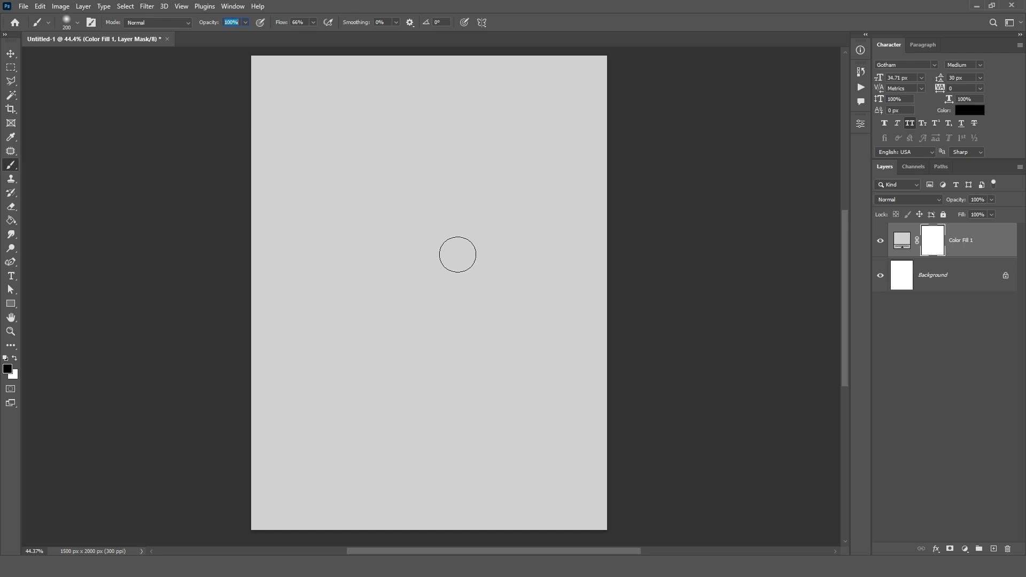
# - Enlarge the brush to 1200 px and paint the middle of the mask black to form a soft white glow with grey edges
pyautogui.click(454, 244)
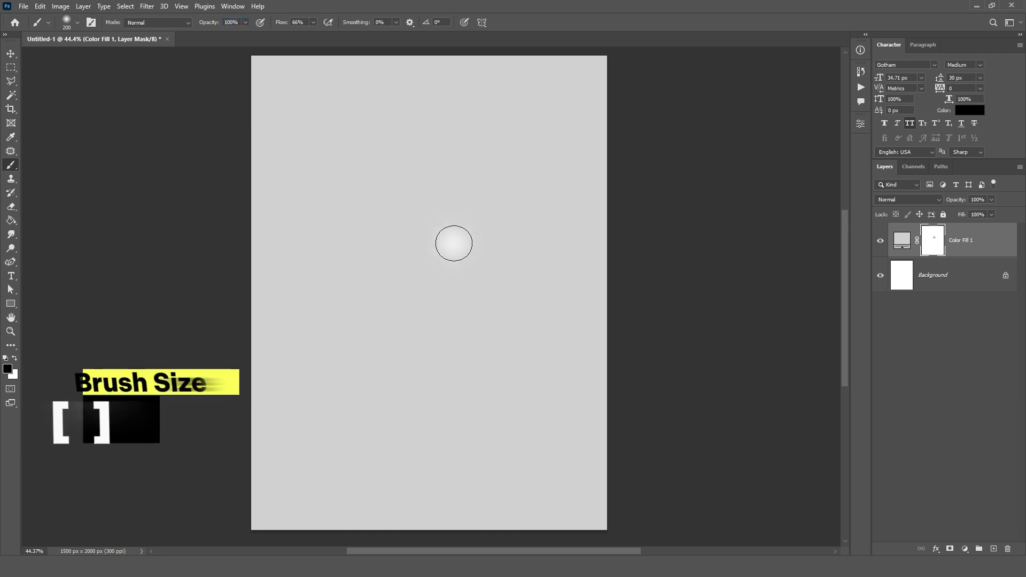
pyautogui.press(']')
pyautogui.press(']')
pyautogui.press(']')
pyautogui.press(']')
pyautogui.press(']')
pyautogui.press(']')
pyautogui.press(']')
pyautogui.press(']')
pyautogui.press(']')
pyautogui.press(']')
pyautogui.press(']')
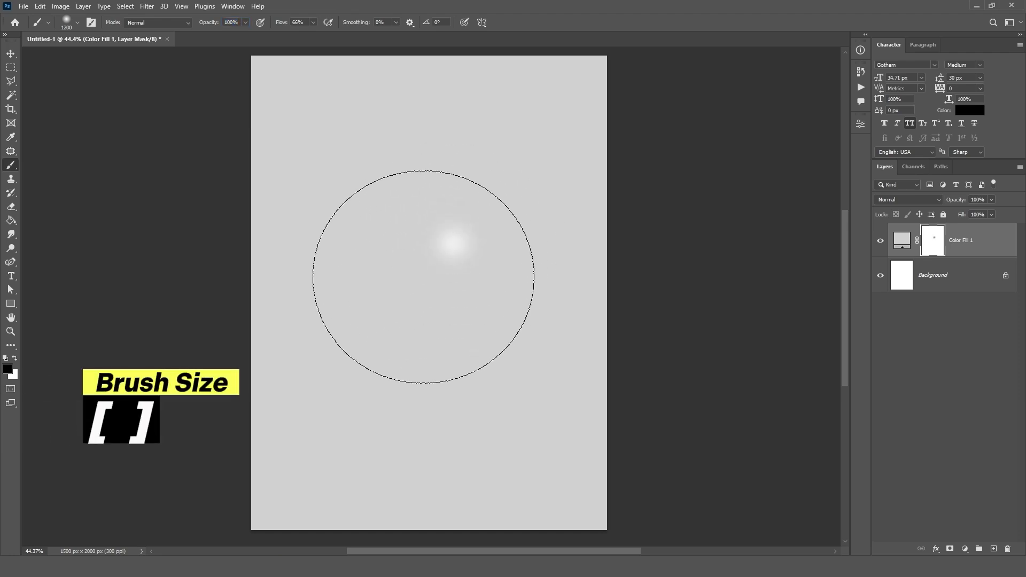
pyautogui.click(421, 218)
pyautogui.click(431, 307)
pyautogui.moveTo(432, 306)
pyautogui.mouseDown()
pyautogui.moveTo(401, 274)
pyautogui.moveTo(411, 201)
pyautogui.moveTo(451, 277)
pyautogui.mouseUp()
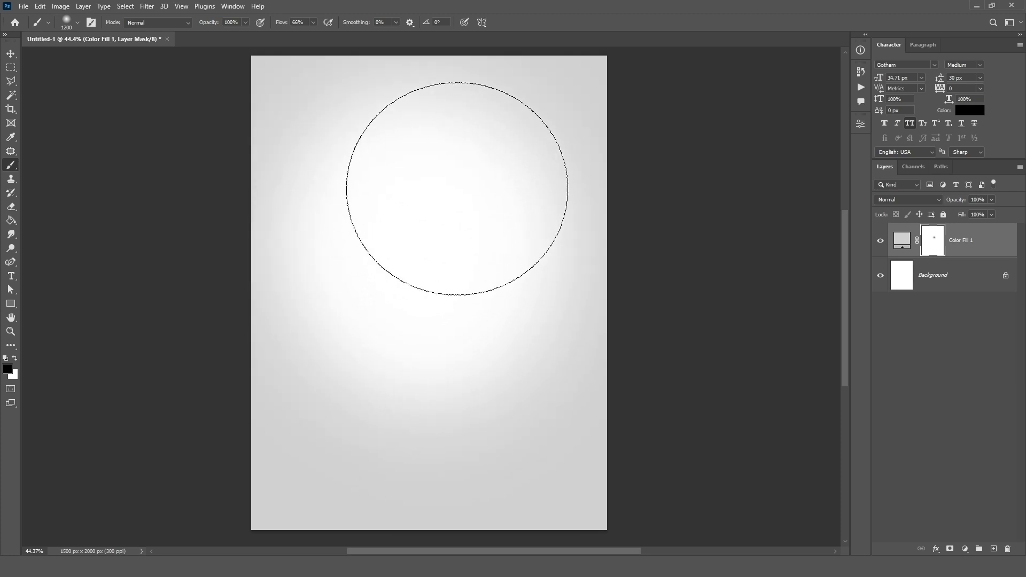
pyautogui.moveTo(373, 236)
pyautogui.mouseDown()
pyautogui.moveTo(405, 367)
pyautogui.moveTo(460, 358)
pyautogui.moveTo(399, 377)
pyautogui.moveTo(466, 216)
pyautogui.moveTo(459, 279)
pyautogui.moveTo(378, 372)
pyautogui.moveTo(428, 394)
pyautogui.mouseUp()
pyautogui.click(11, 55)
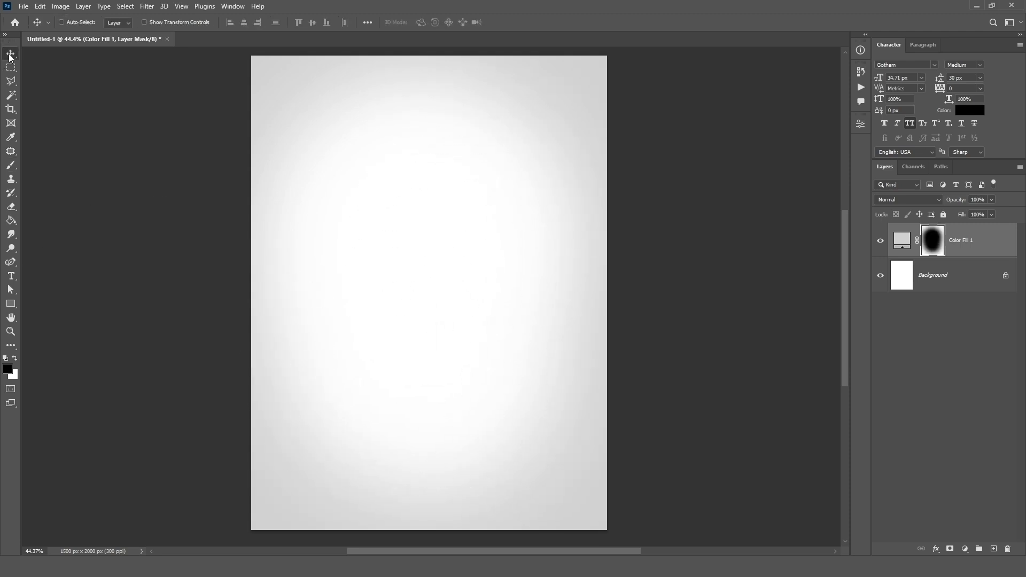
# - Place the "16885 copy" player image from the football folder into the document above the Color Fill 1 layer
pyautogui.click(993, 247)
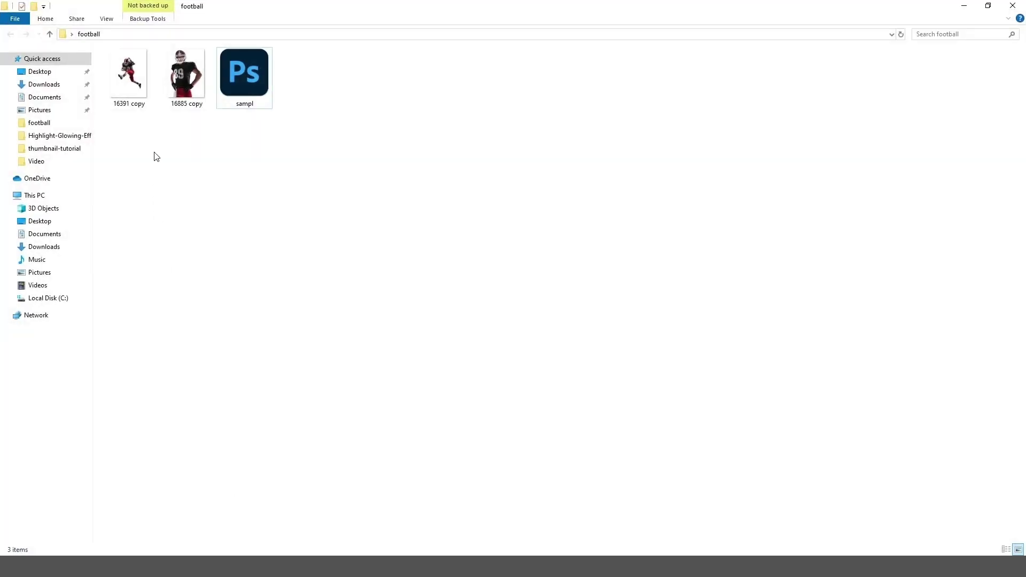
pyautogui.click(177, 79)
pyautogui.moveTo(176, 79); pyautogui.dragTo(417, 322)
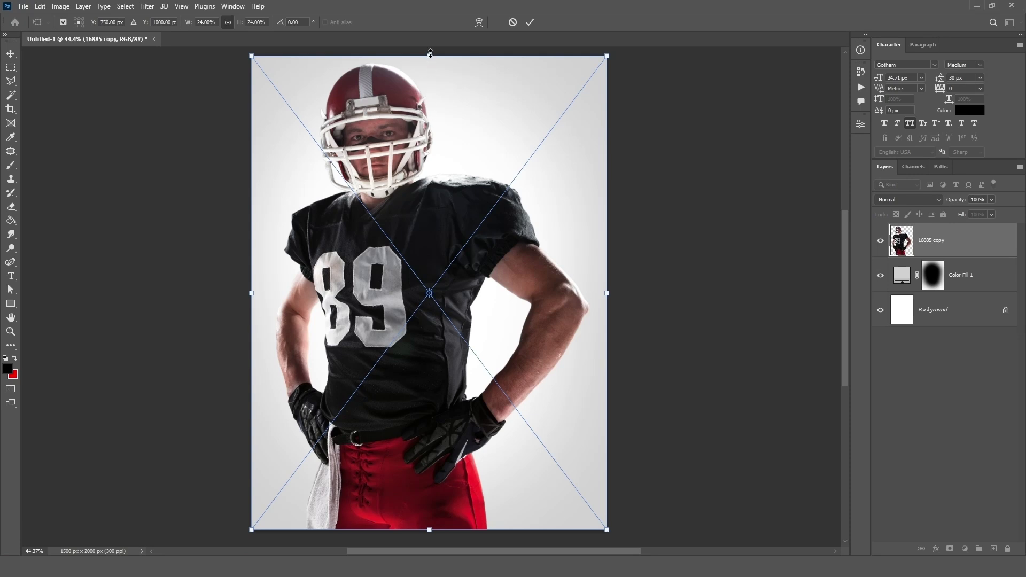
# - Scale the placed player down proportionally, position him slightly right of centre, and add a white layer mask to his layer
pyautogui.moveTo(430, 53); pyautogui.dragTo(458, 137)
pyautogui.moveTo(419, 264); pyautogui.dragTo(460, 214)
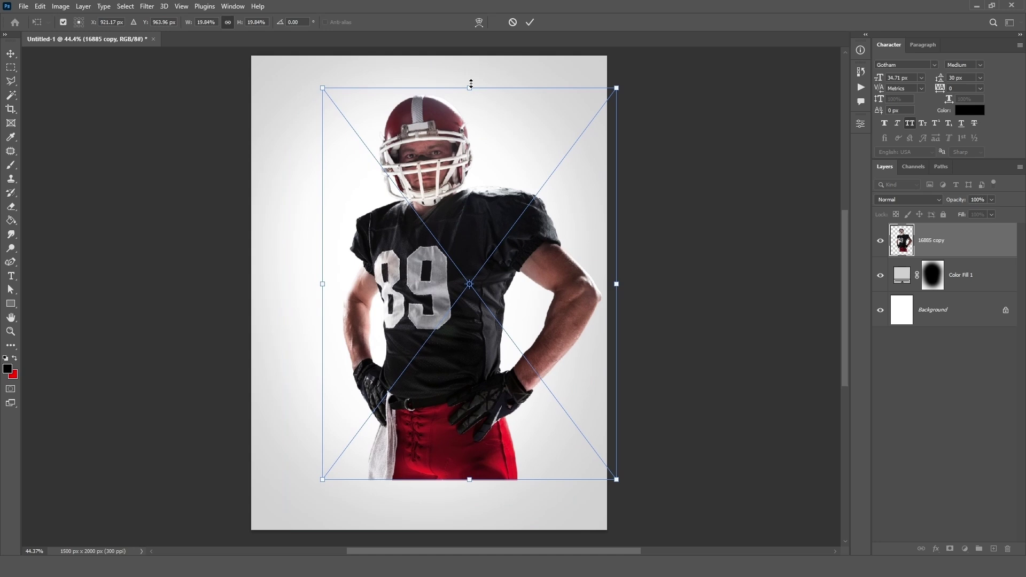
pyautogui.moveTo(471, 83); pyautogui.dragTo(472, 101)
pyautogui.moveTo(463, 196); pyautogui.dragTo(460, 177)
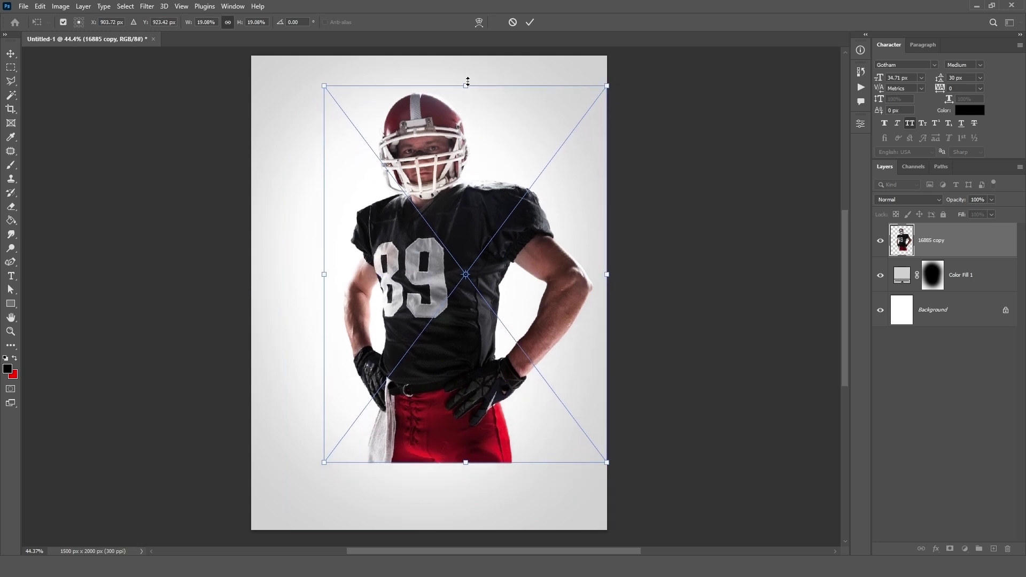
pyautogui.moveTo(466, 85); pyautogui.dragTo(466, 97)
pyautogui.moveTo(460, 160); pyautogui.dragTo(464, 173)
pyautogui.click(529, 23)
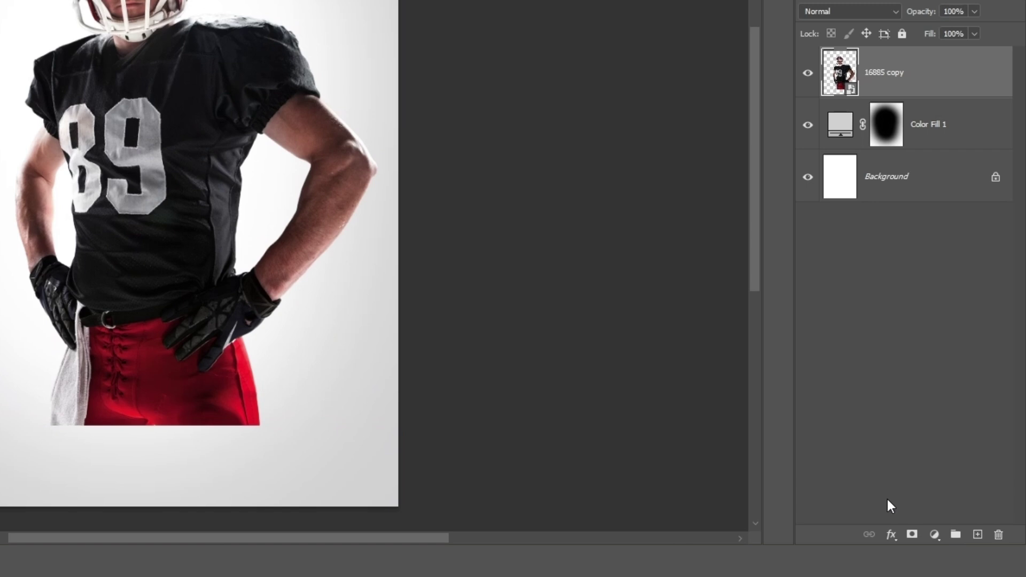
pyautogui.click(913, 534)
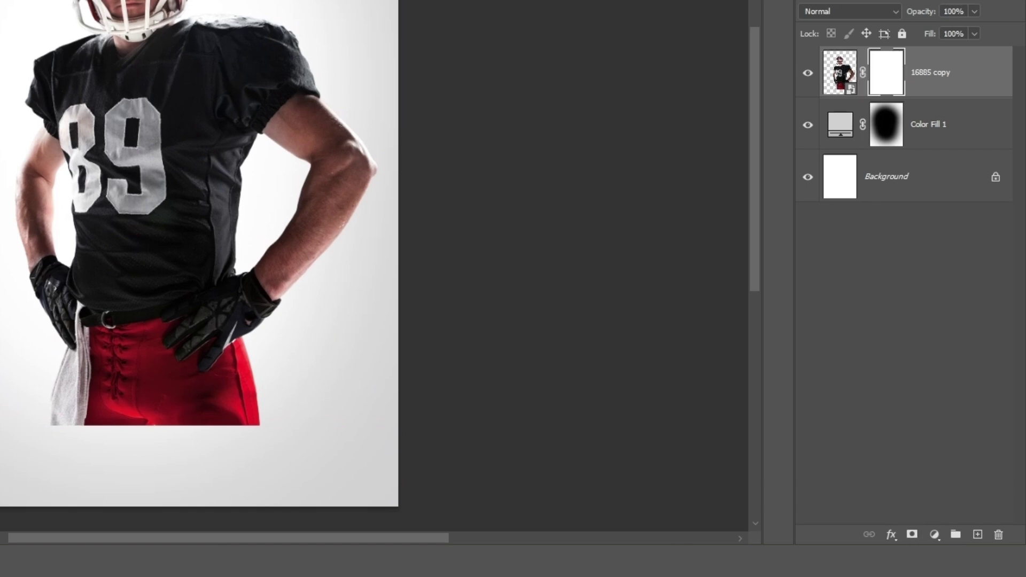
# - Add a Black & White adjustment from the Maximum White preset with Reds at 129, clipped to the player layer
pyautogui.click(932, 539)
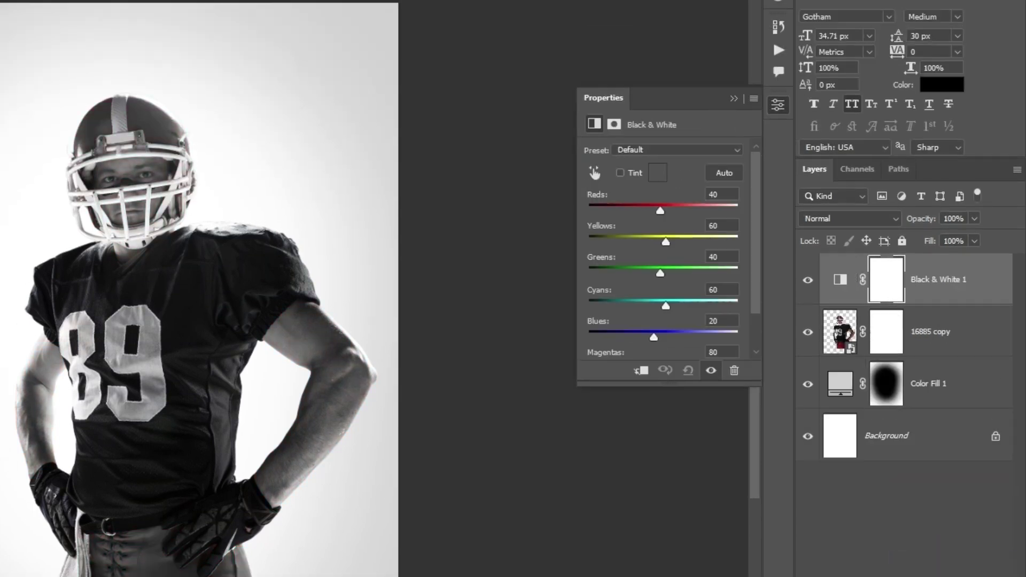
pyautogui.click(615, 153)
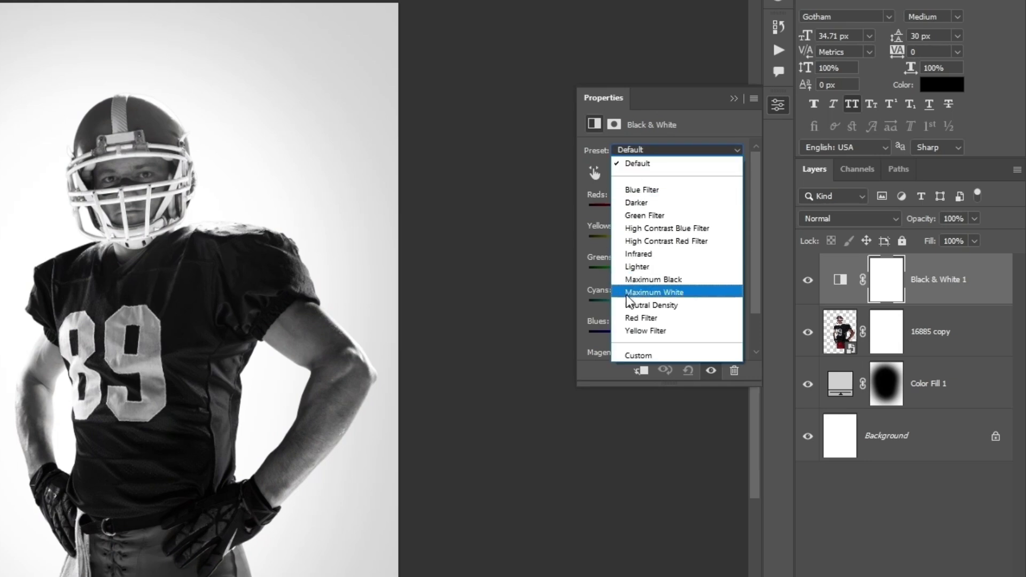
pyautogui.click(628, 292)
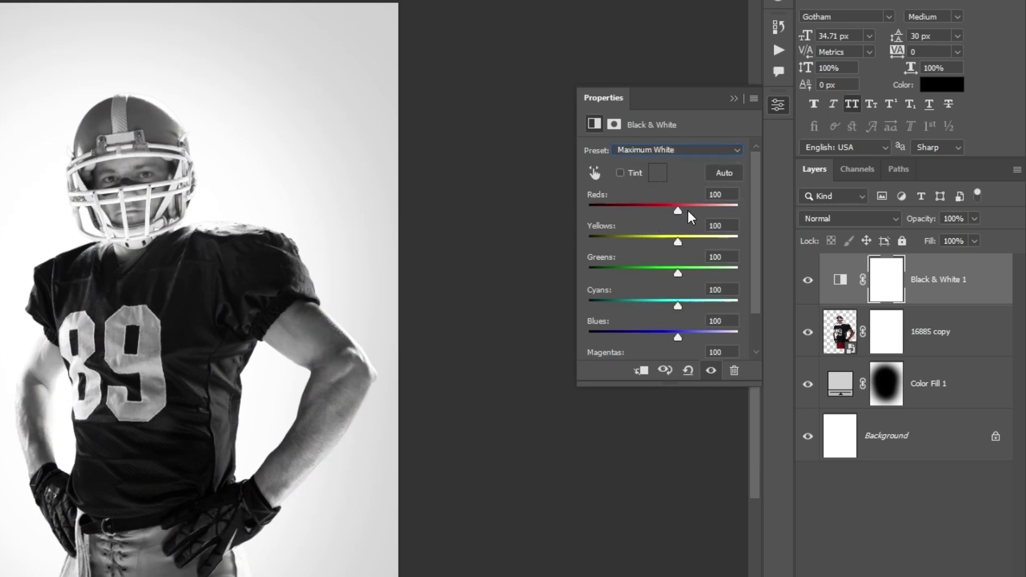
pyautogui.moveTo(688, 211)
pyautogui.mouseDown()
pyautogui.moveTo(698, 205)
pyautogui.moveTo(687, 206)
pyautogui.mouseUp()
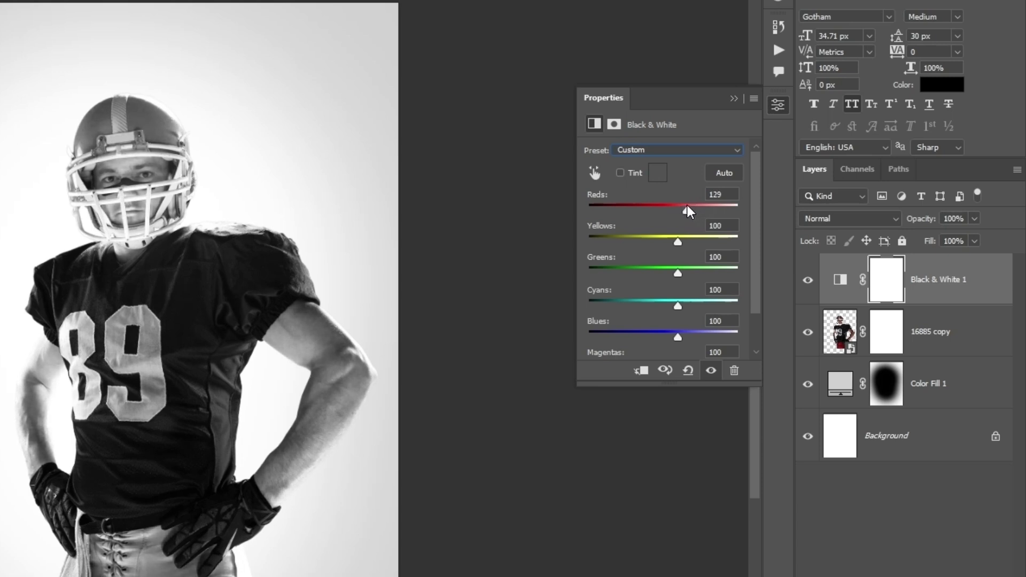
pyautogui.click(732, 99)
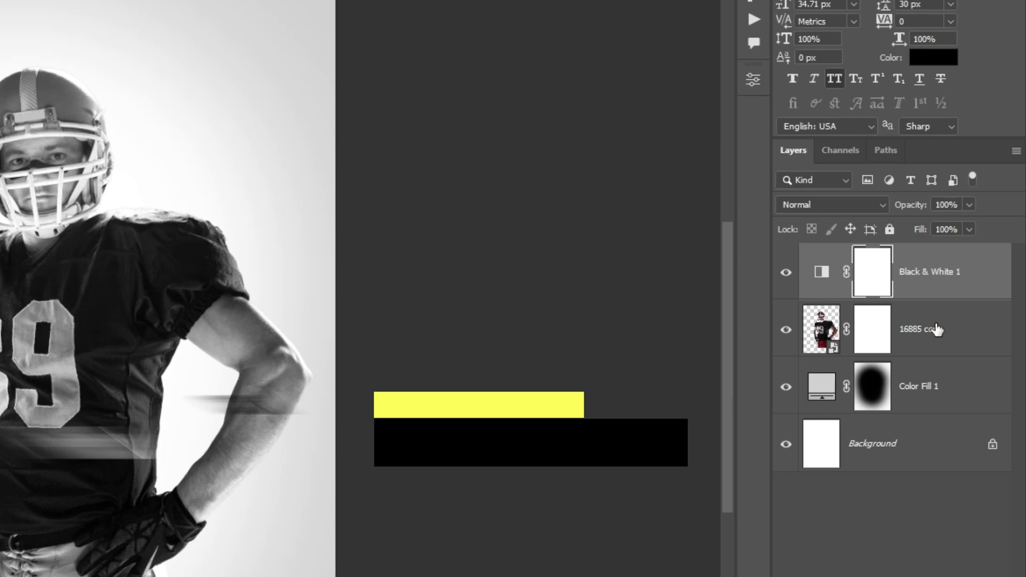
pyautogui.click(957, 274)
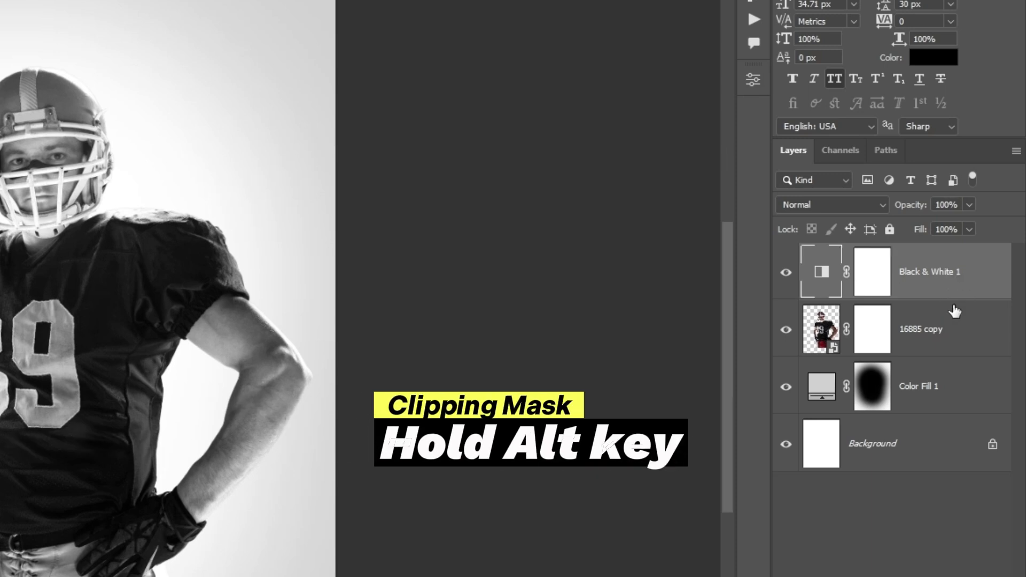
pyautogui.keyDown('alt'); pyautogui.click(956, 295); pyautogui.keyUp('alt')
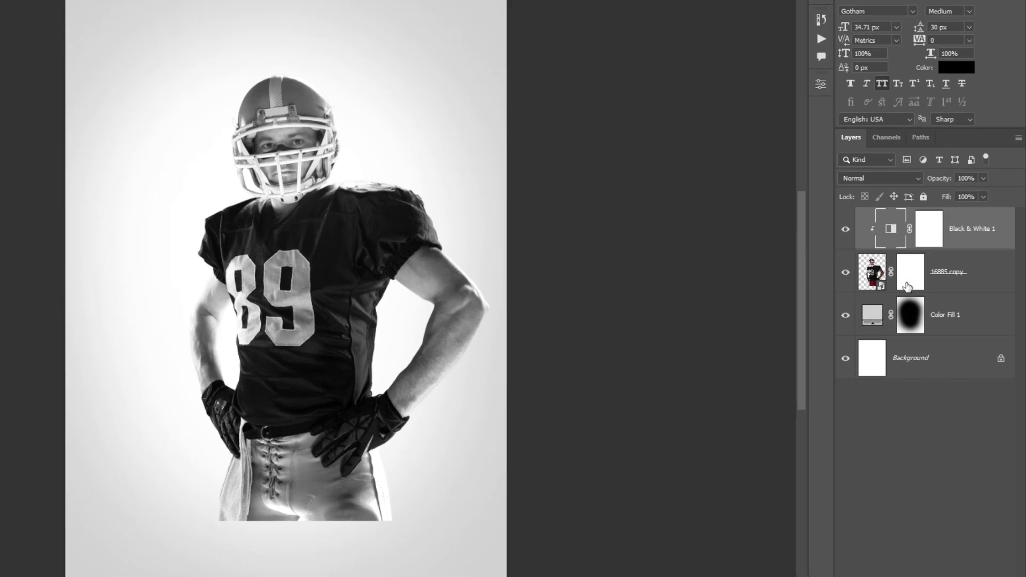
# - Fade out the player's lower body by painting black on his layer mask with an 800 px brush, and move him slightly upward
pyautogui.click(907, 286)
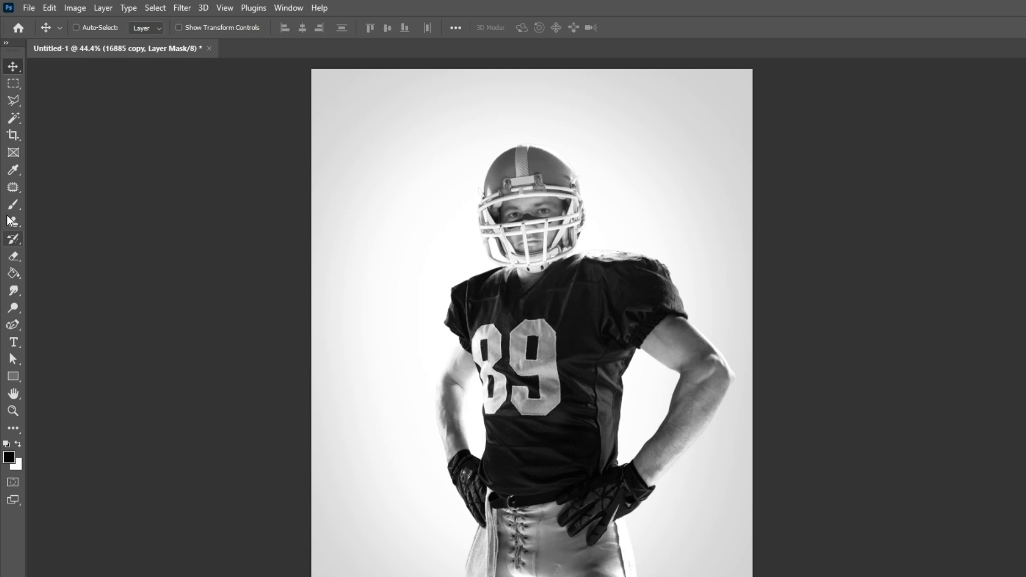
pyautogui.click(13, 136)
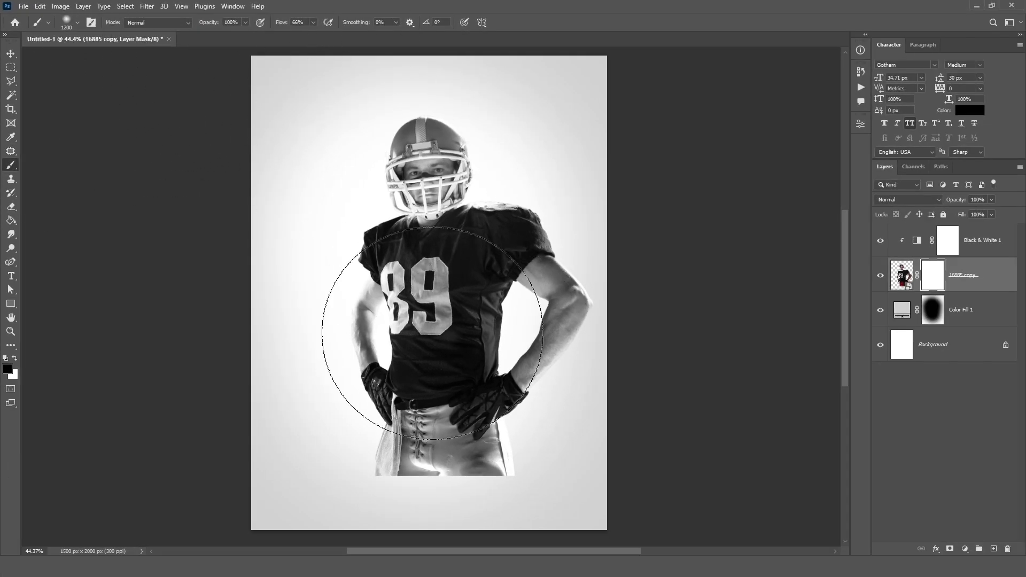
pyautogui.press('[')
pyautogui.press('[')
pyautogui.press('[')
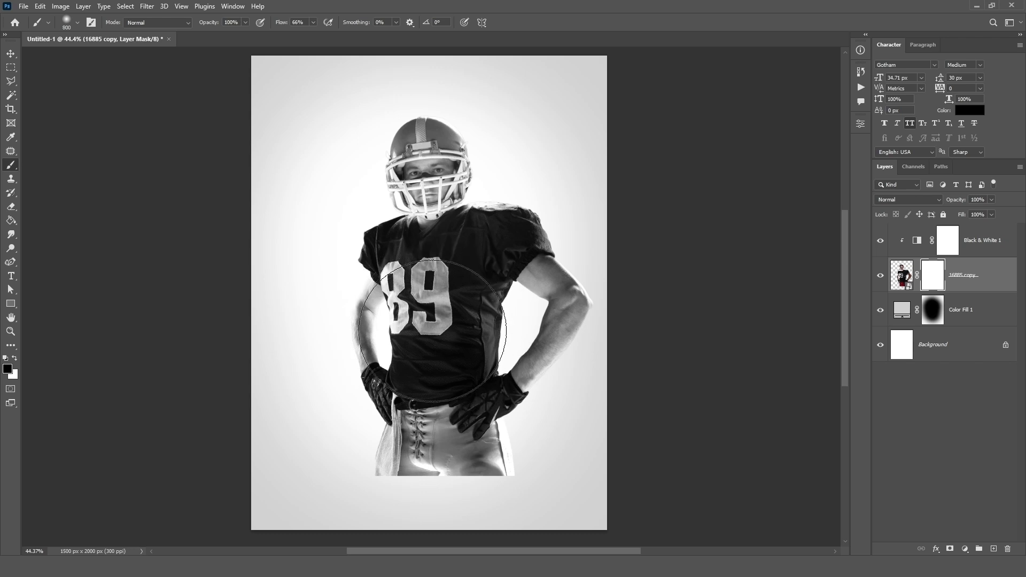
pyautogui.press('[')
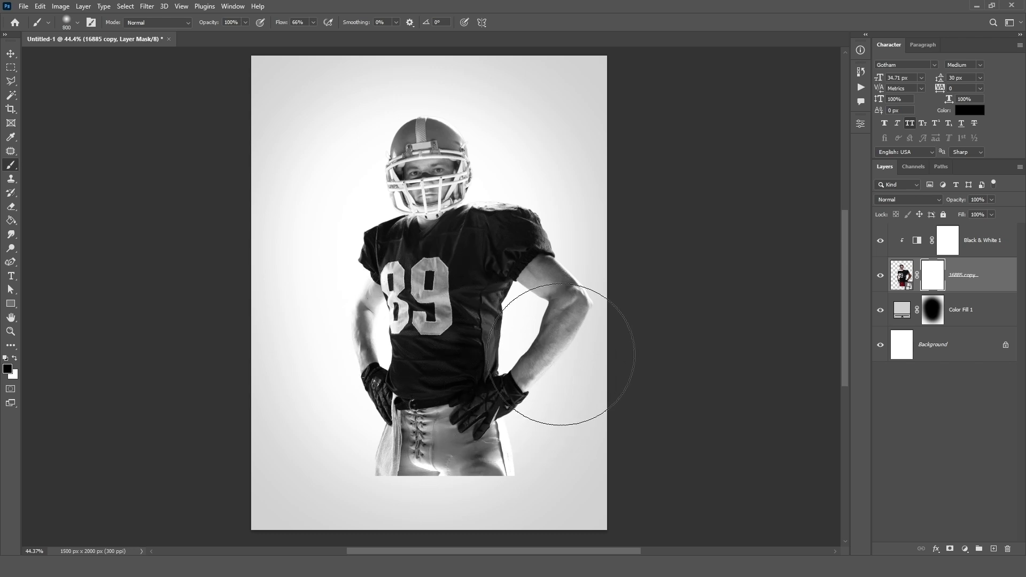
pyautogui.moveTo(561, 354)
pyautogui.mouseDown()
pyautogui.moveTo(540, 370)
pyautogui.moveTo(435, 396)
pyautogui.moveTo(313, 398)
pyautogui.moveTo(447, 414)
pyautogui.moveTo(561, 446)
pyautogui.moveTo(304, 509)
pyautogui.moveTo(588, 506)
pyautogui.moveTo(296, 473)
pyautogui.moveTo(375, 433)
pyautogui.moveTo(591, 416)
pyautogui.moveTo(638, 334)
pyautogui.moveTo(415, 352)
pyautogui.moveTo(267, 378)
pyautogui.moveTo(325, 453)
pyautogui.moveTo(451, 464)
pyautogui.moveTo(446, 476)
pyautogui.moveTo(413, 299)
pyautogui.moveTo(416, 357)
pyautogui.moveTo(377, 328)
pyautogui.moveTo(526, 362)
pyautogui.moveTo(567, 327)
pyautogui.moveTo(545, 287)
pyautogui.moveTo(278, 316)
pyautogui.moveTo(288, 340)
pyautogui.moveTo(460, 401)
pyautogui.moveTo(427, 420)
pyautogui.moveTo(375, 391)
pyautogui.moveTo(582, 420)
pyautogui.moveTo(383, 448)
pyautogui.moveTo(605, 390)
pyautogui.moveTo(511, 410)
pyautogui.moveTo(265, 399)
pyautogui.moveTo(583, 417)
pyautogui.moveTo(305, 481)
pyautogui.mouseUp()
pyautogui.press('x')
pyautogui.press('x')
pyautogui.click(10, 53)
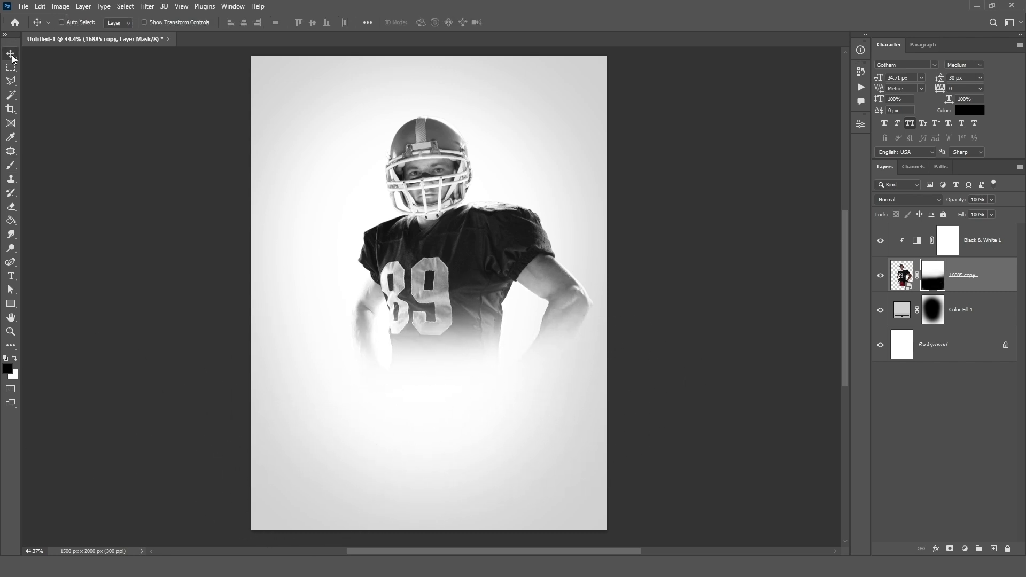
pyautogui.moveTo(484, 232)
pyautogui.mouseDown()
pyautogui.moveTo(464, 221)
pyautogui.moveTo(484, 216)
pyautogui.mouseUp()
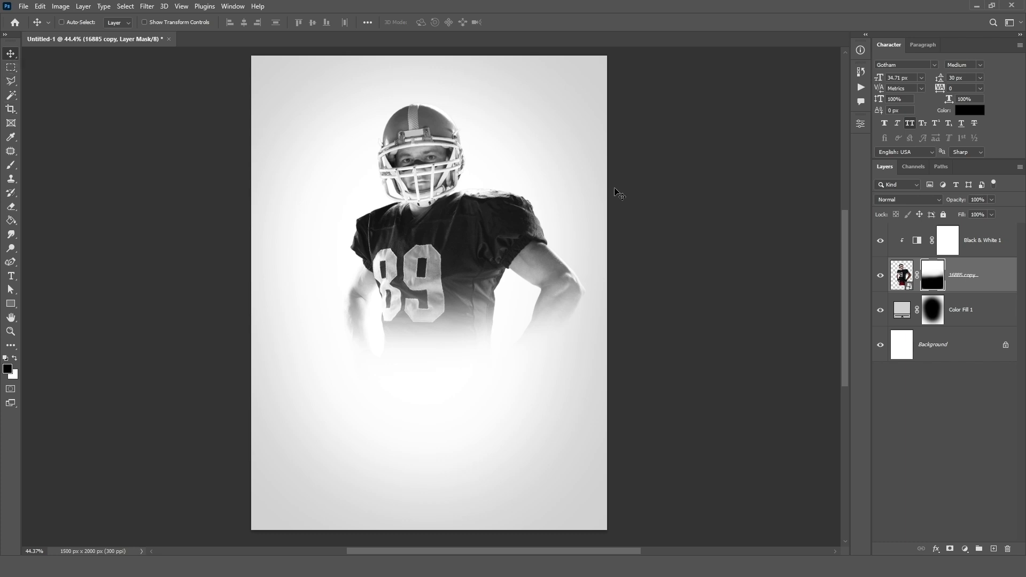
# - Place the "16391 copy" running player image into the document above the Black & White 1 layer
pyautogui.click(1002, 241)
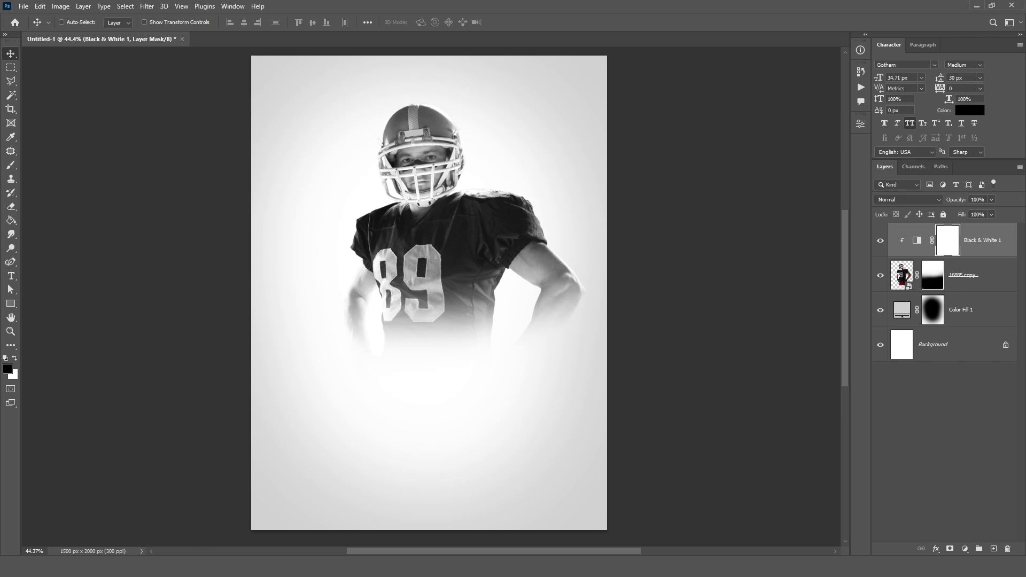
pyautogui.hotkey('alt', 'Tab')
pyautogui.moveTo(131, 84); pyautogui.dragTo(429, 385)
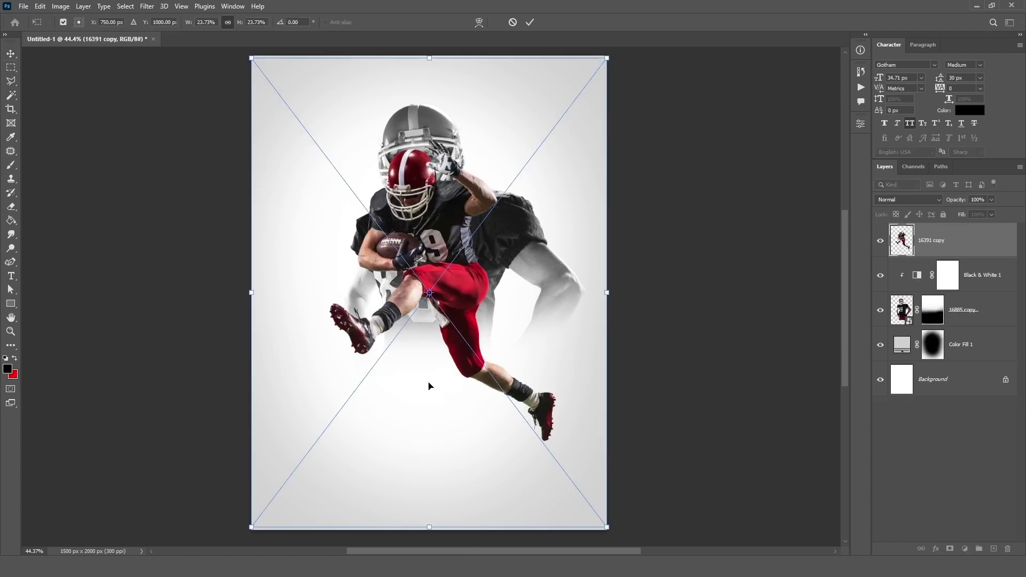
# - Scale the placed running player proportionally to 15.51% and position him slightly left of centre over the large player's torso
pyautogui.moveTo(425, 61); pyautogui.dragTo(435, 201)
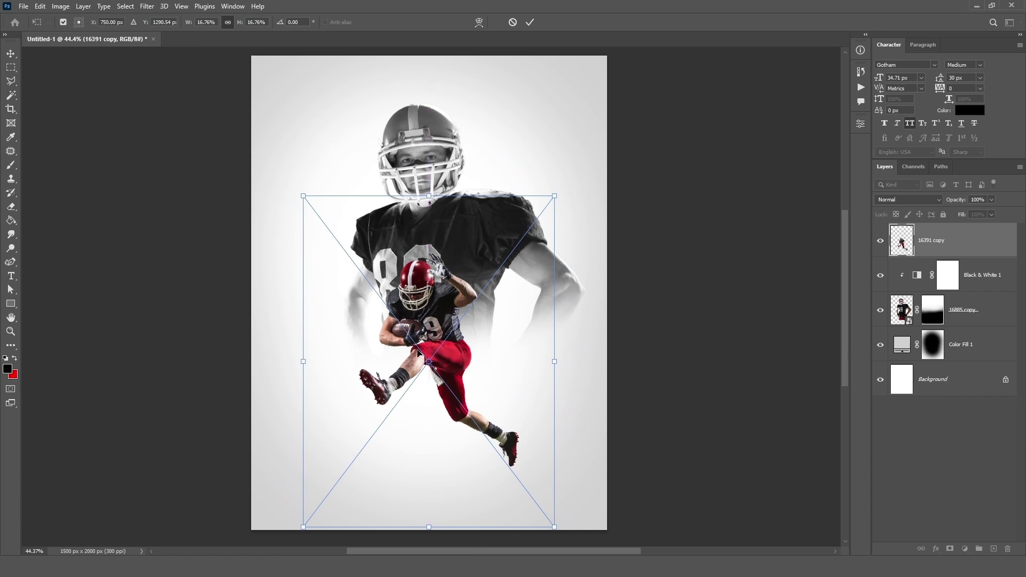
pyautogui.moveTo(418, 354); pyautogui.dragTo(414, 285)
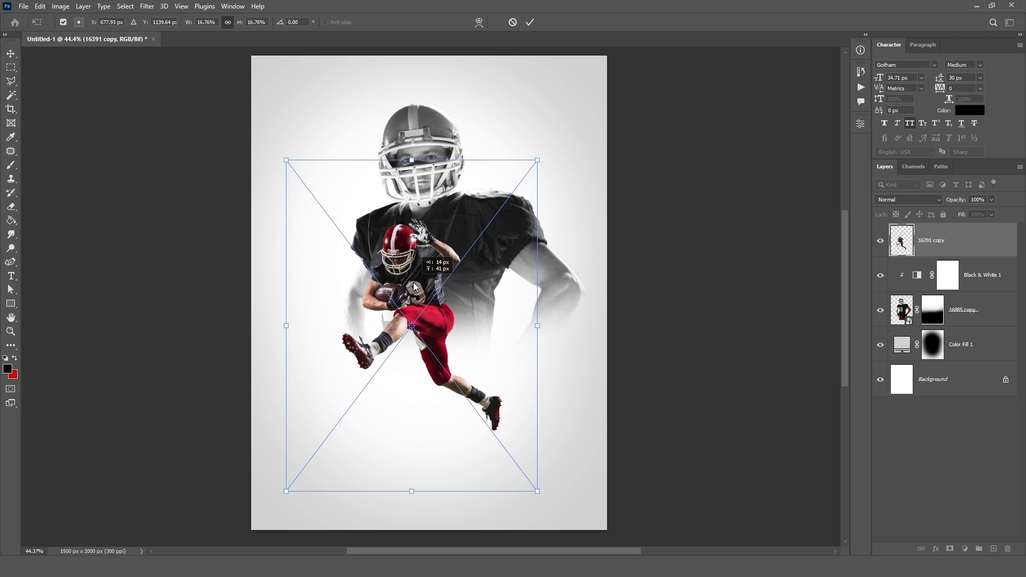
pyautogui.moveTo(410, 159); pyautogui.dragTo(411, 184)
pyautogui.moveTo(422, 290); pyautogui.dragTo(422, 280)
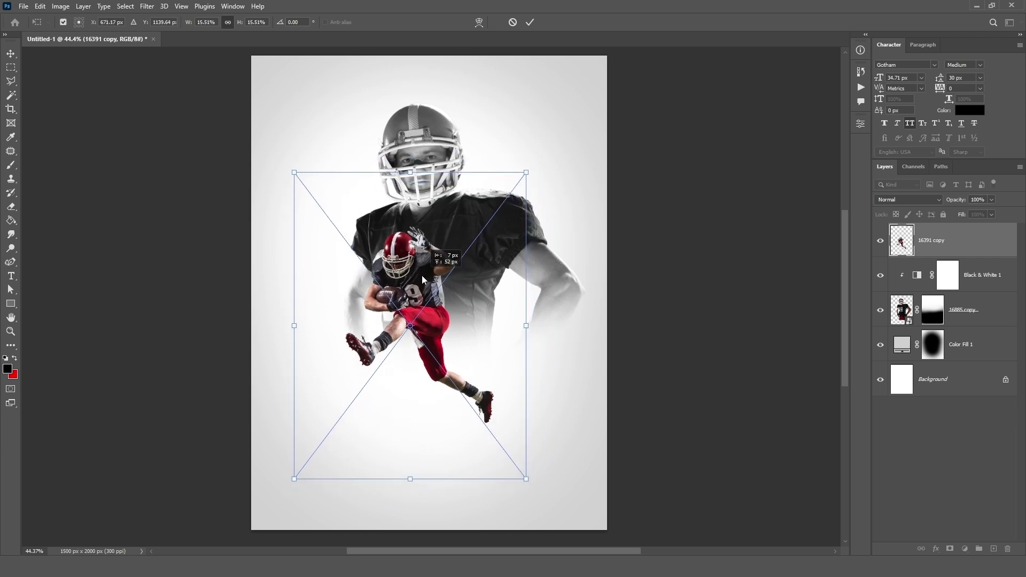
pyautogui.click(529, 23)
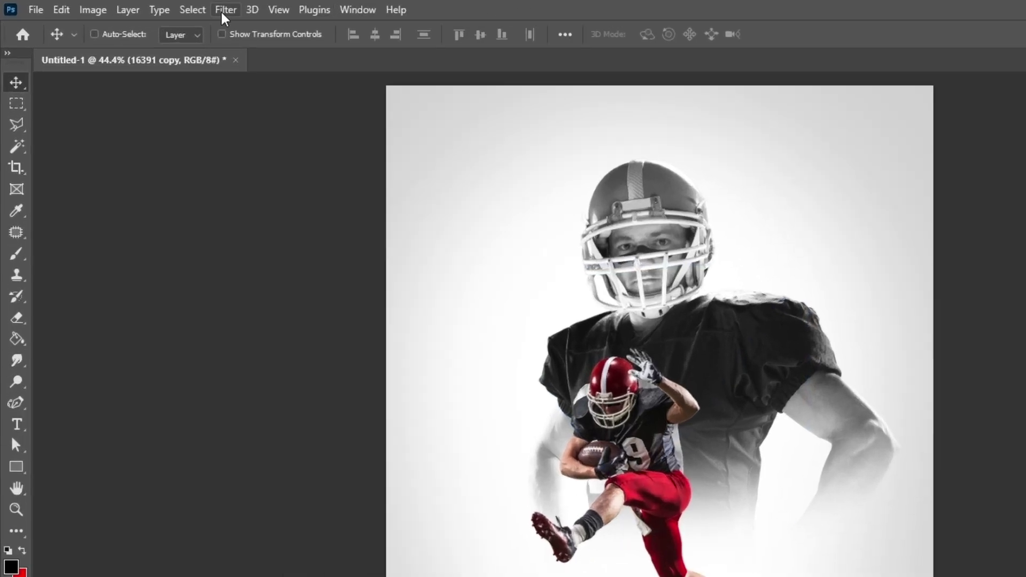
# - Apply a Camera Raw Filter to the running player with Exposure +0.70, Contrast +41, Highlights -26, Shadows +22, and raised Texture and Clarity
pyautogui.click(146, 8)
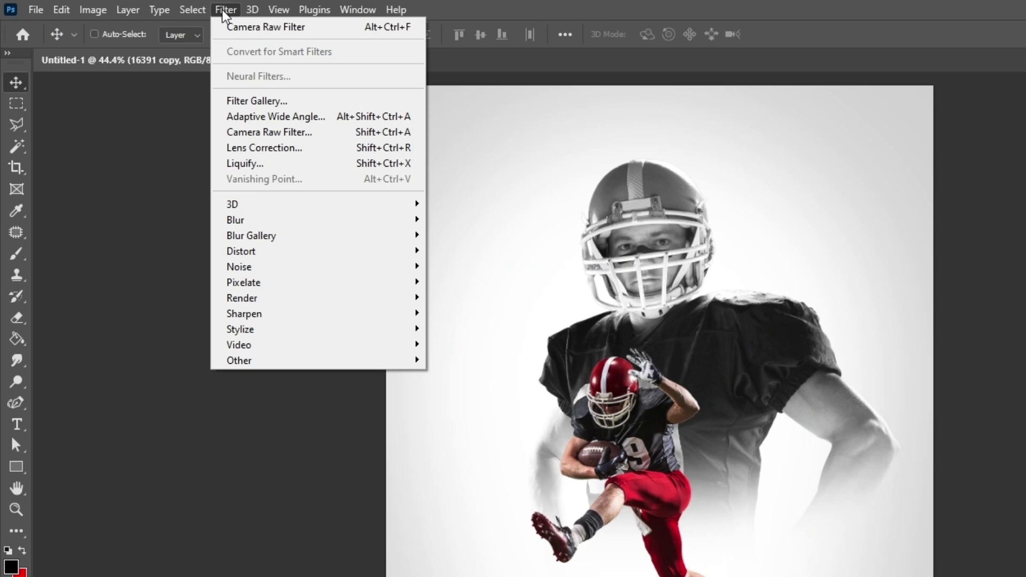
pyautogui.click(262, 132)
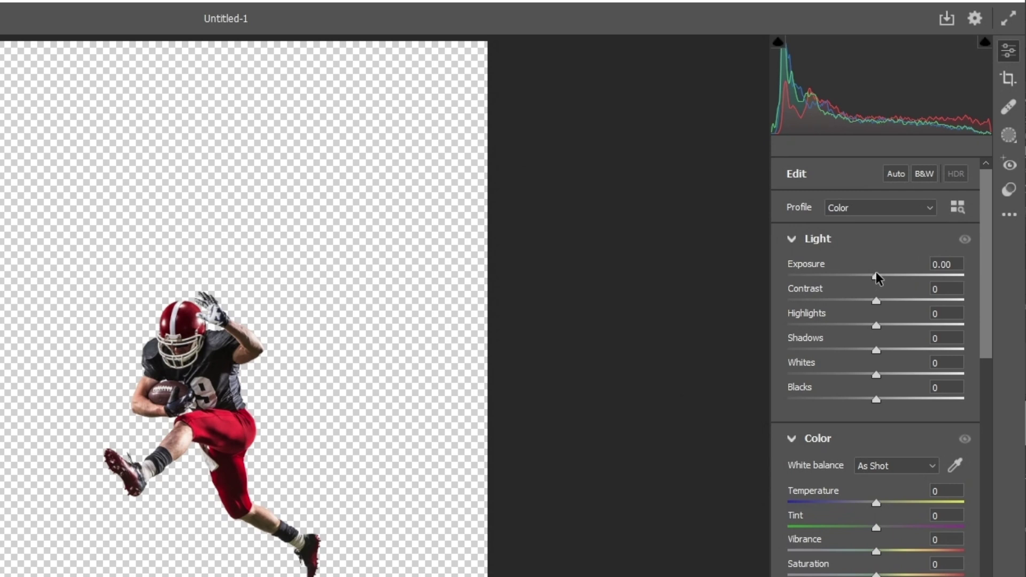
pyautogui.moveTo(876, 275); pyautogui.dragTo(912, 300)
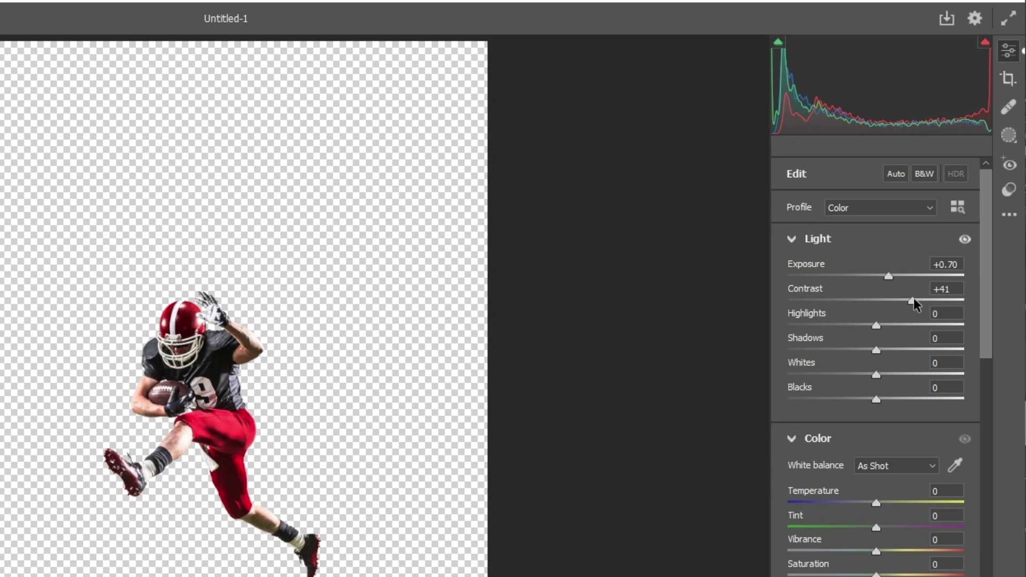
pyautogui.moveTo(870, 327); pyautogui.dragTo(907, 360)
pyautogui.moveTo(897, 354); pyautogui.dragTo(895, 357)
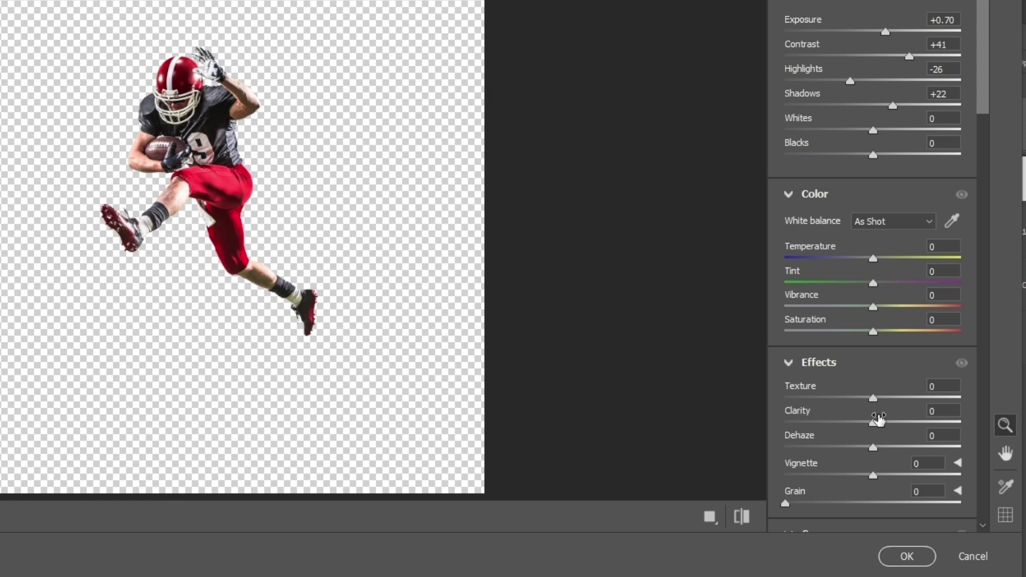
pyautogui.moveTo(879, 400); pyautogui.dragTo(893, 430)
pyautogui.click(901, 564)
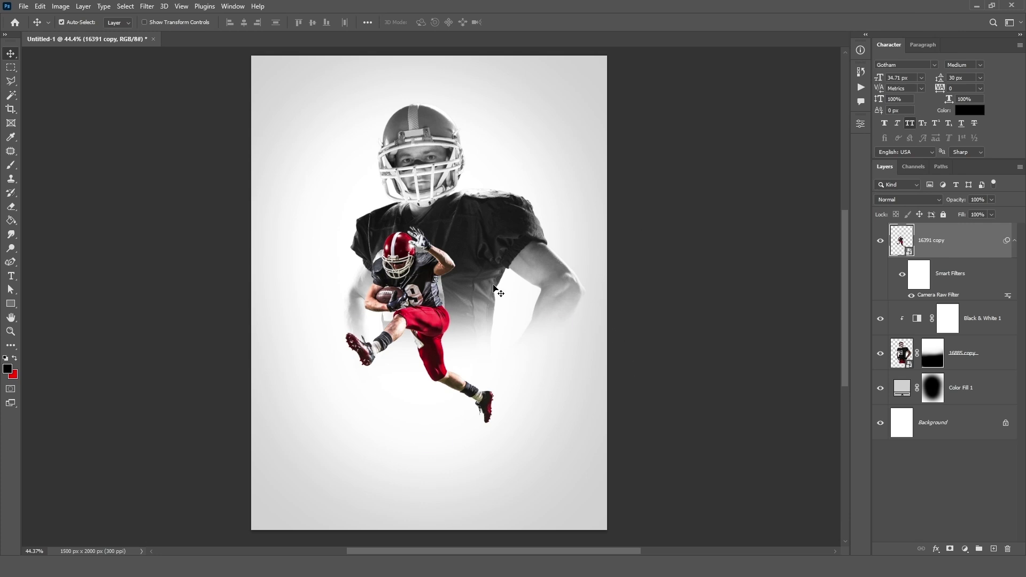
# - Move the running player slightly downward against the large black-and-white player
pyautogui.scroll(2, 493, 287)
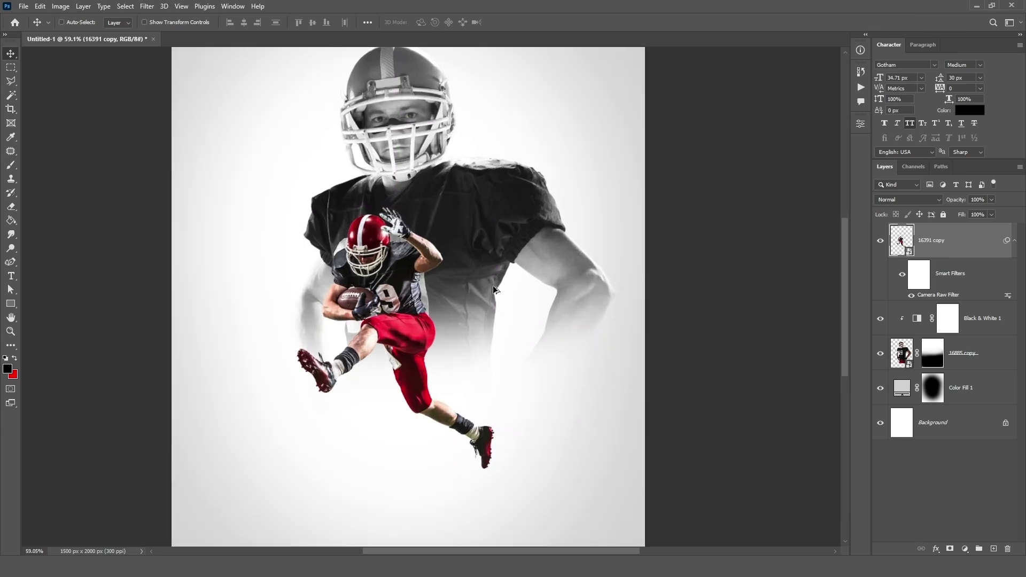
pyautogui.moveTo(426, 329); pyautogui.dragTo(451, 267)
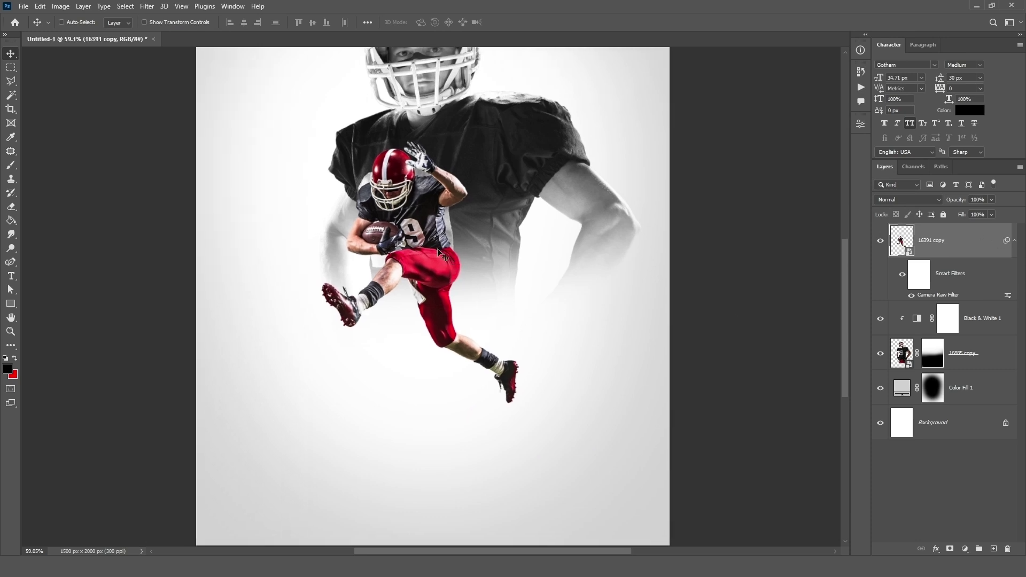
pyautogui.moveTo(437, 250); pyautogui.dragTo(427, 241)
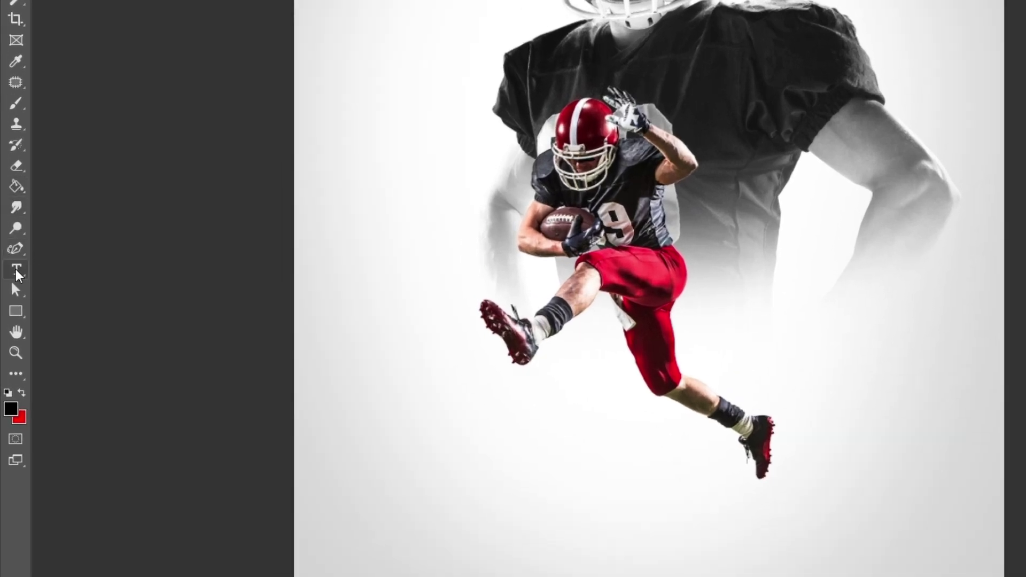
# - Add a text layer reading "GAME" below the running player
pyautogui.click(16, 270)
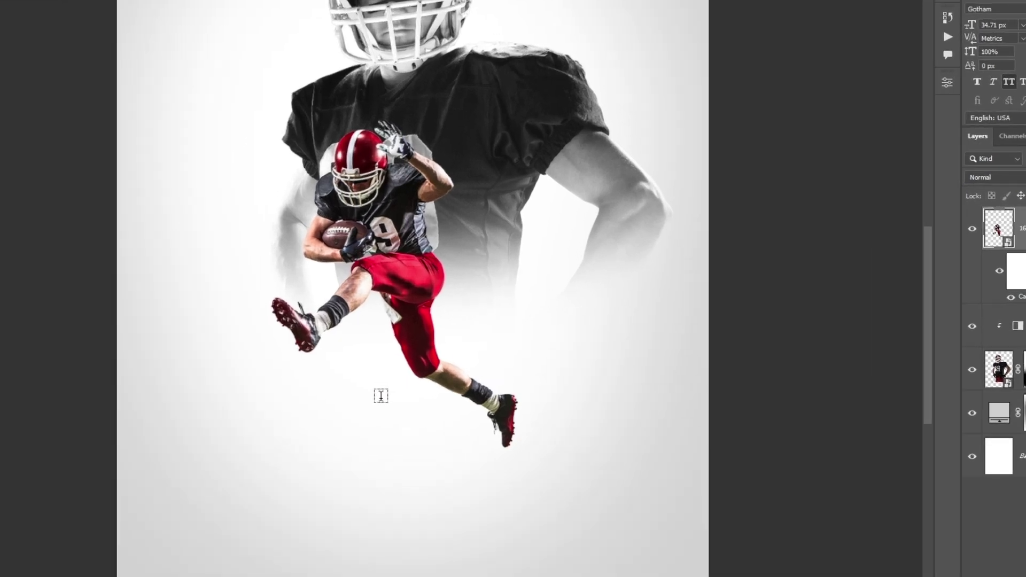
pyautogui.click(380, 395)
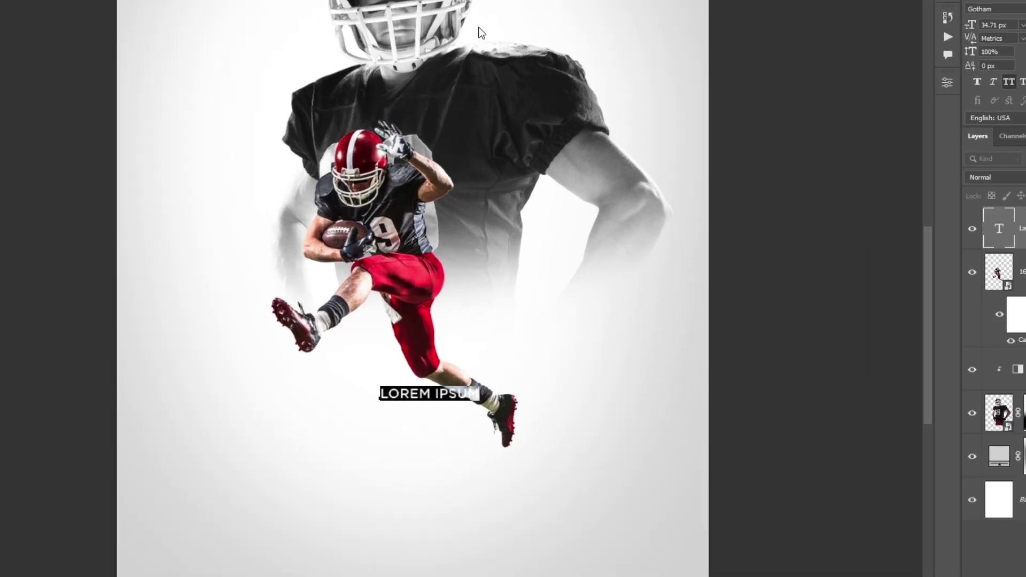
pyautogui.write('GAME')
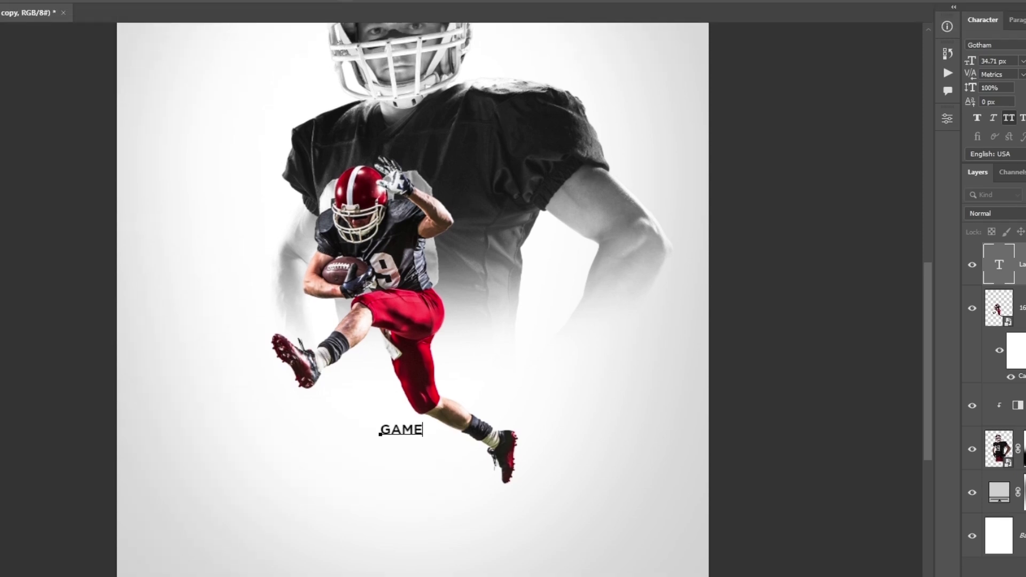
pyautogui.click(506, 23)
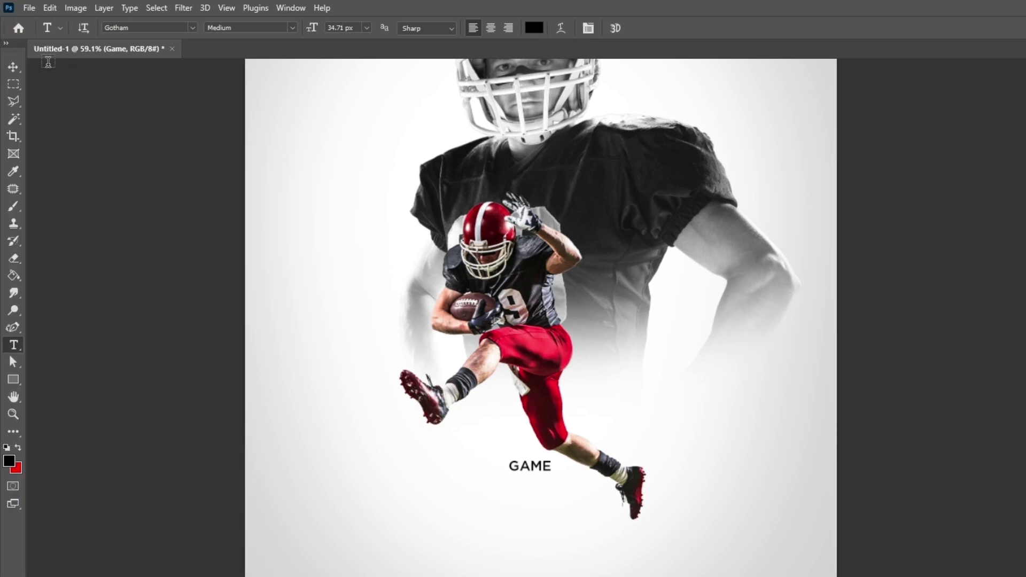
# - Scale the GAME text up proportionally to about 1051%, centre it horizontally, and place it across the running player's legs
pyautogui.click(16, 67)
pyautogui.hotkey('ctrl', 't')
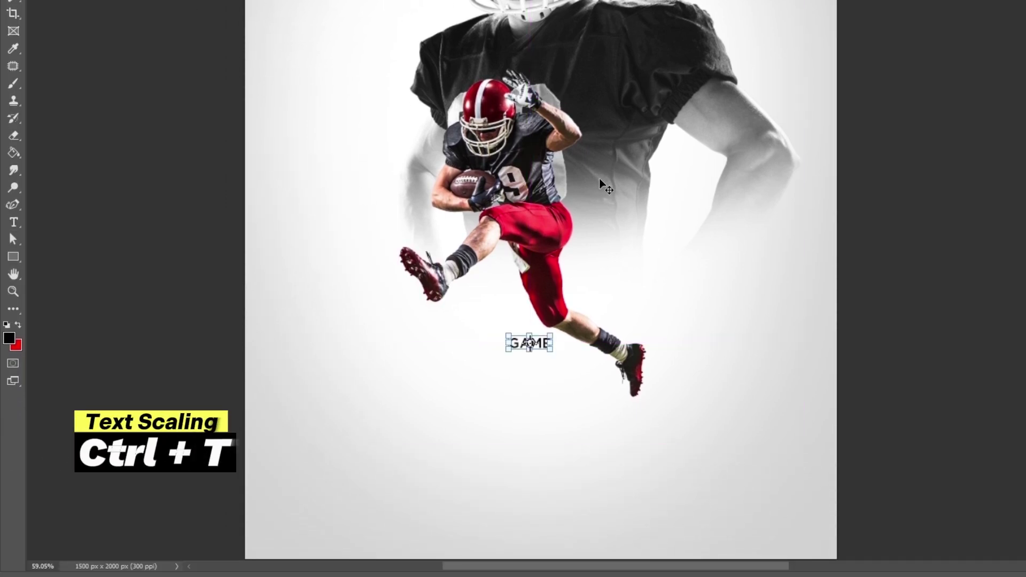
pyautogui.moveTo(525, 332); pyautogui.dragTo(505, 210)
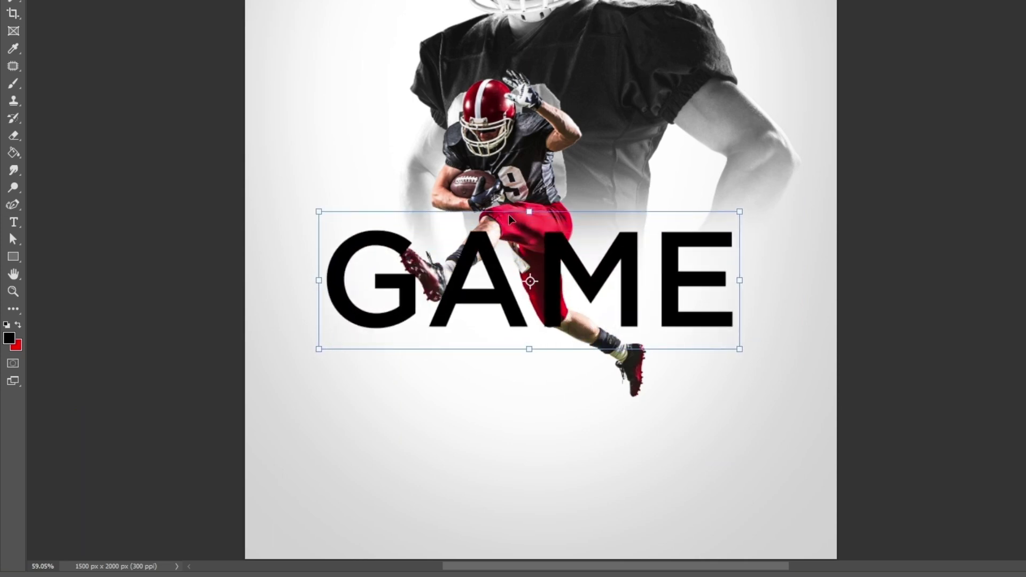
pyautogui.moveTo(621, 283); pyautogui.dragTo(636, 320)
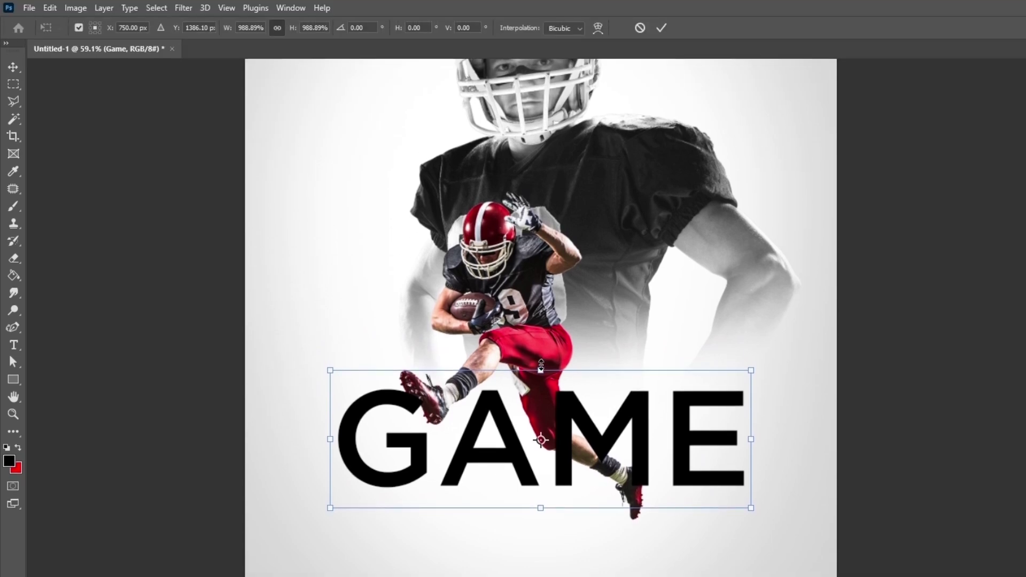
pyautogui.moveTo(541, 365); pyautogui.dragTo(541, 356)
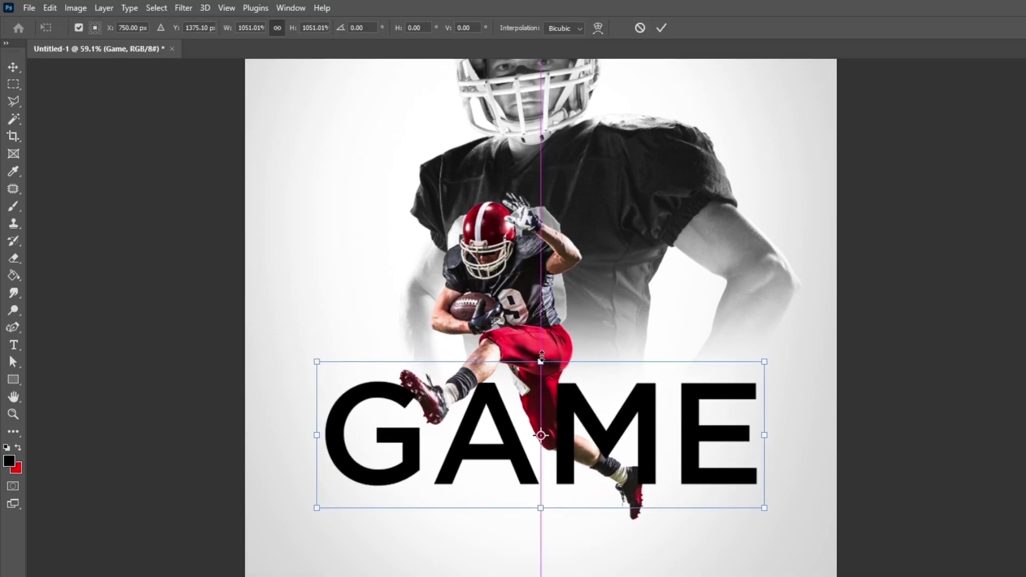
pyautogui.click(661, 30)
pyautogui.moveTo(584, 401); pyautogui.dragTo(583, 411)
# - Recolour the GAME text by sampling the red of the running player's trousers and refining it to d20015
pyautogui.click(955, 138)
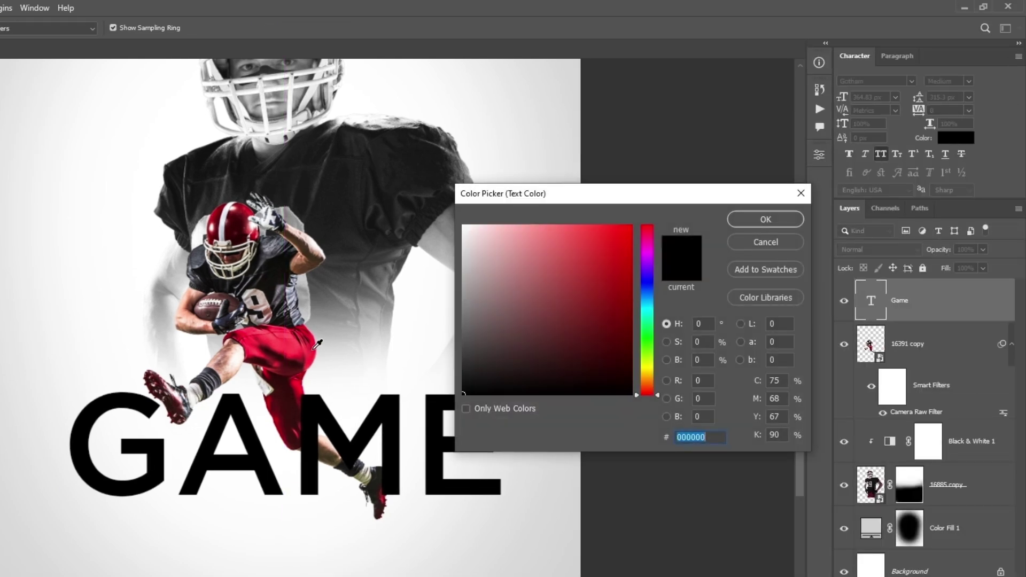
pyautogui.click(314, 348)
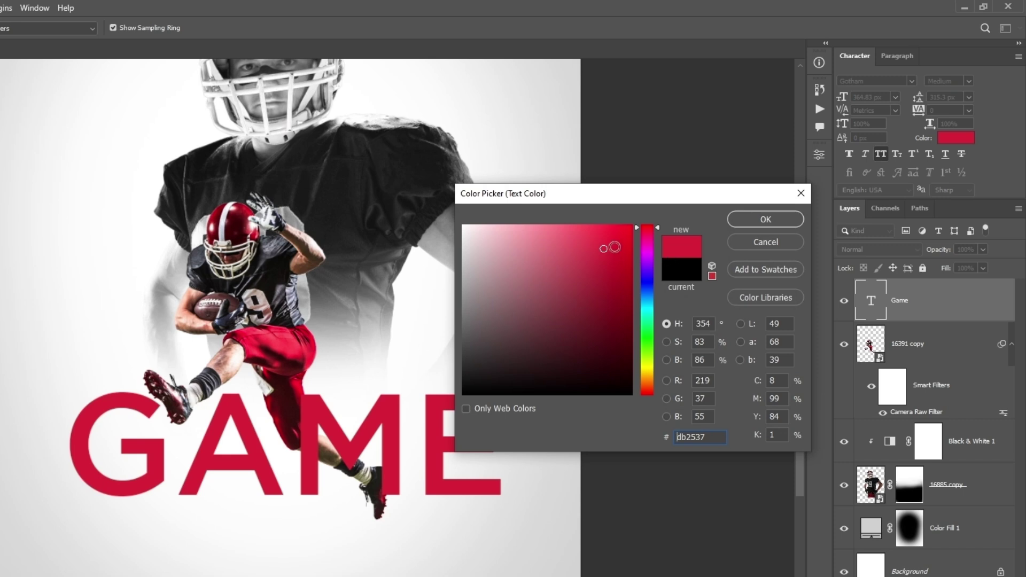
pyautogui.moveTo(603, 248)
pyautogui.mouseDown()
pyautogui.moveTo(632, 243)
pyautogui.moveTo(634, 255)
pyautogui.mouseUp()
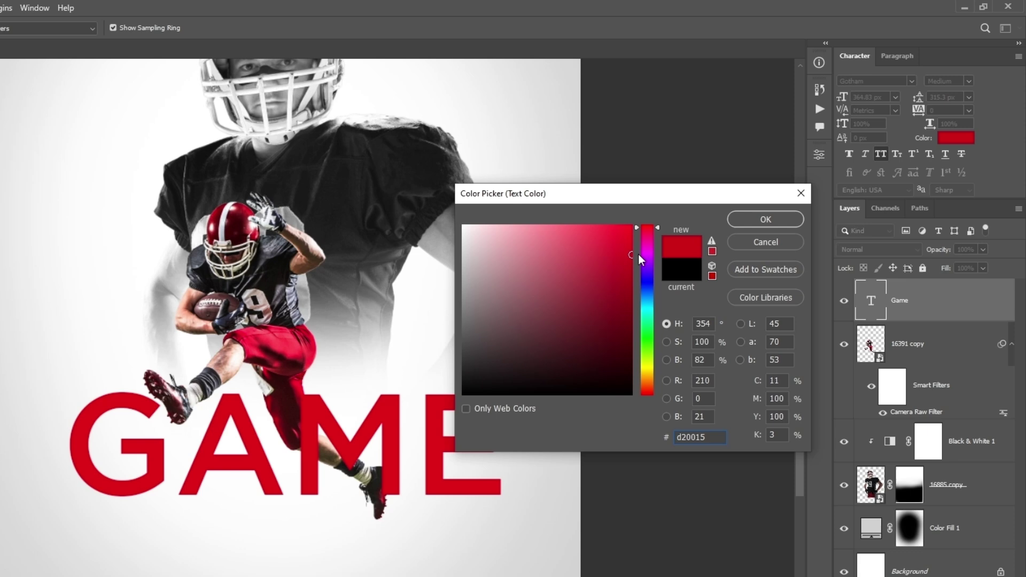
pyautogui.click(766, 220)
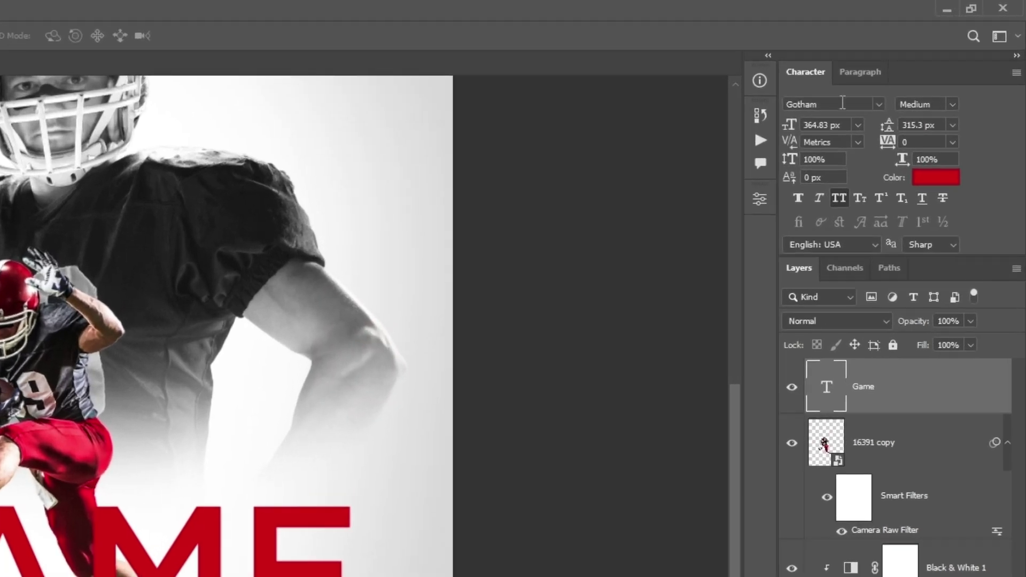
# - Change the GAME text's font to Gotham Black Regular
pyautogui.click(884, 80)
pyautogui.write('Goth')
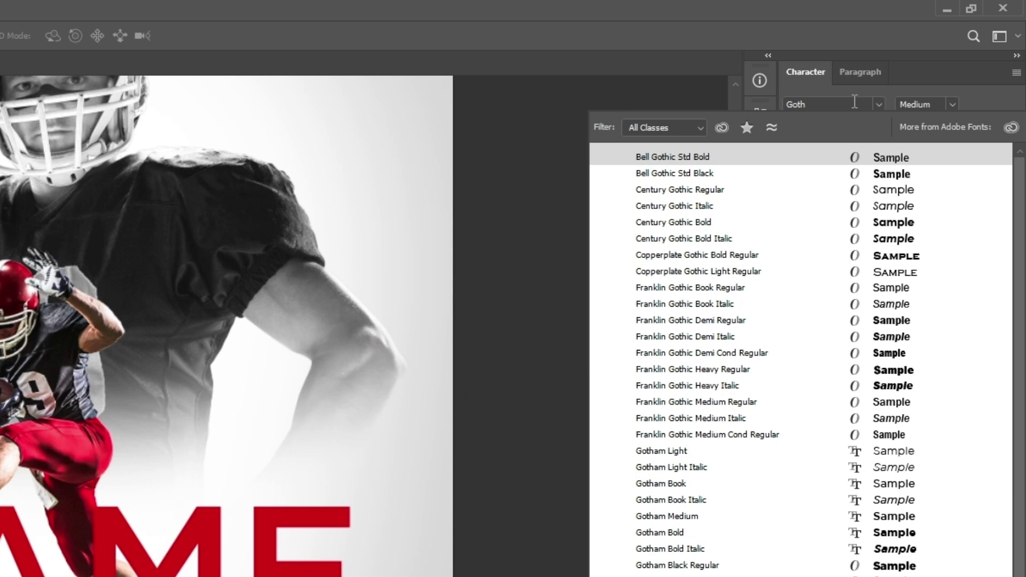
pyautogui.write('am Black')
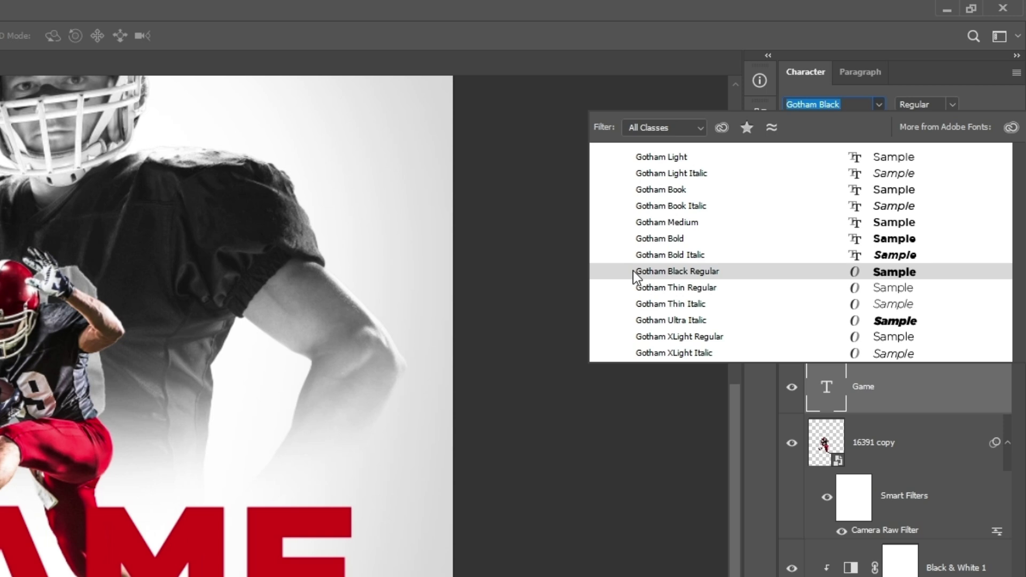
pyautogui.click(632, 271)
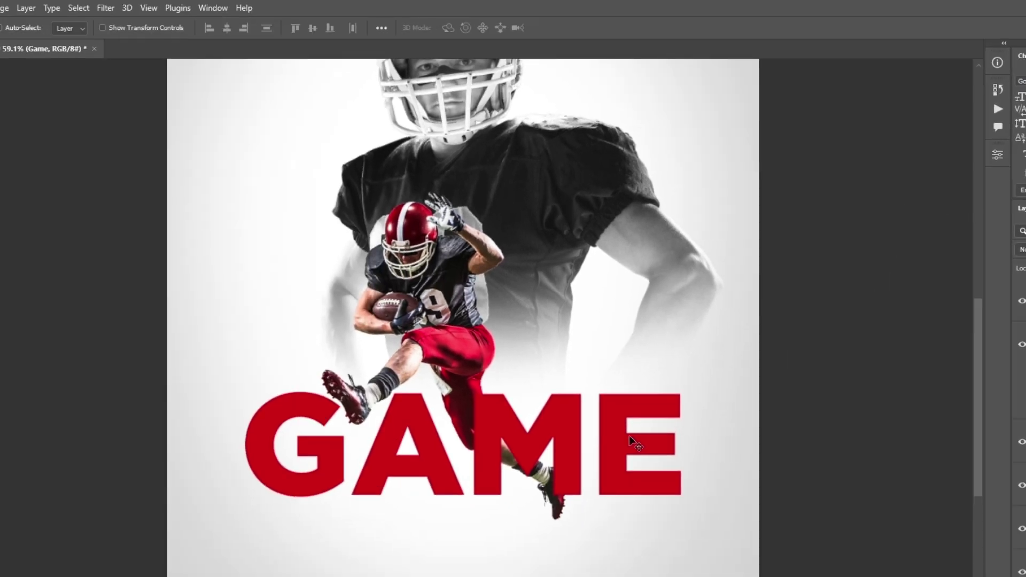
# - Enlarge the GAME text proportionally to 101.81%, centre it horizontally on the page, and move it slightly upward
pyautogui.moveTo(626, 434); pyautogui.dragTo(621, 434)
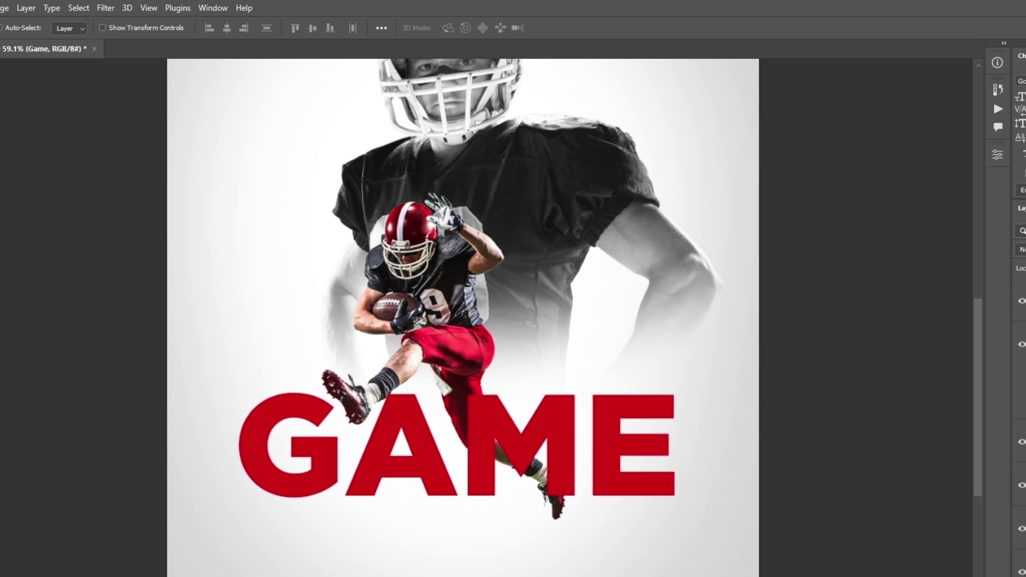
pyautogui.hotkey('ctrl', 't')
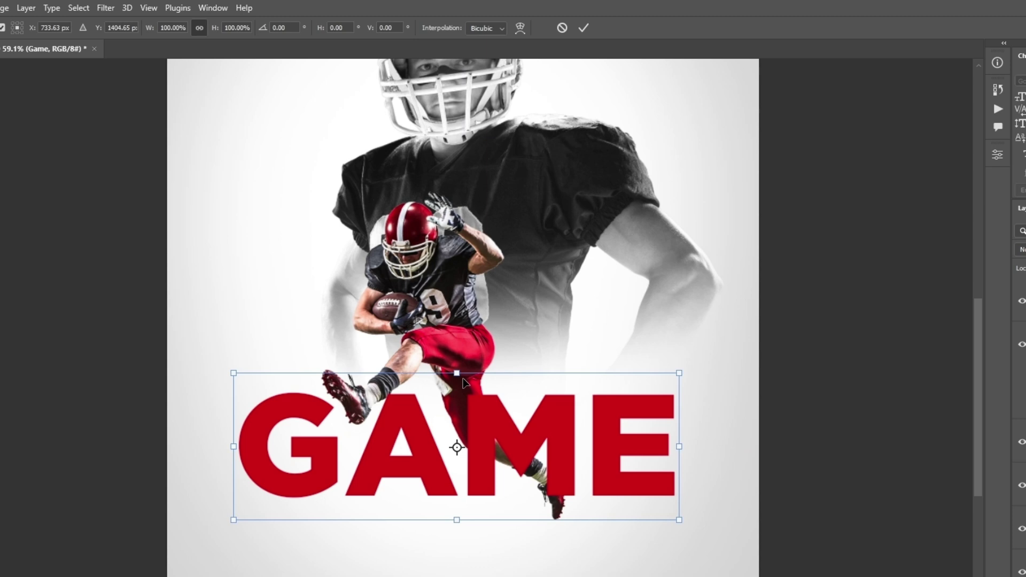
pyautogui.moveTo(456, 373); pyautogui.dragTo(456, 370)
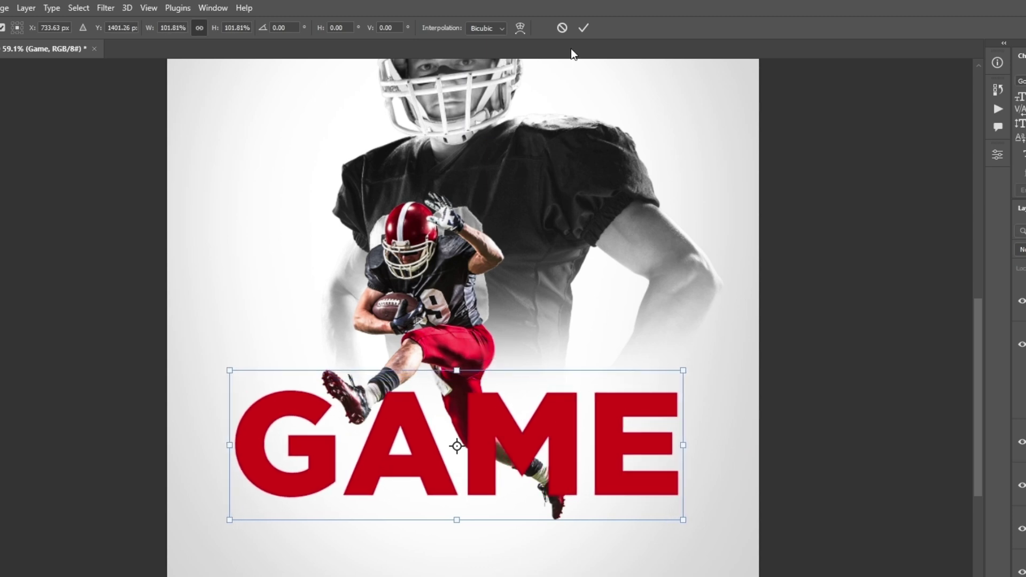
pyautogui.click(583, 27)
pyautogui.scroll(-1, 539, 287)
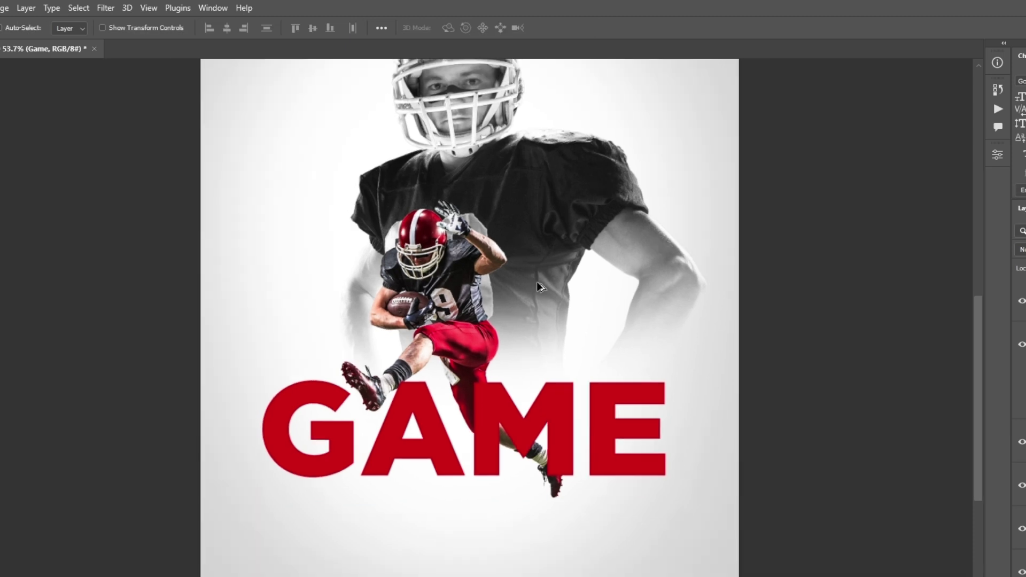
pyautogui.moveTo(501, 455); pyautogui.dragTo(508, 438)
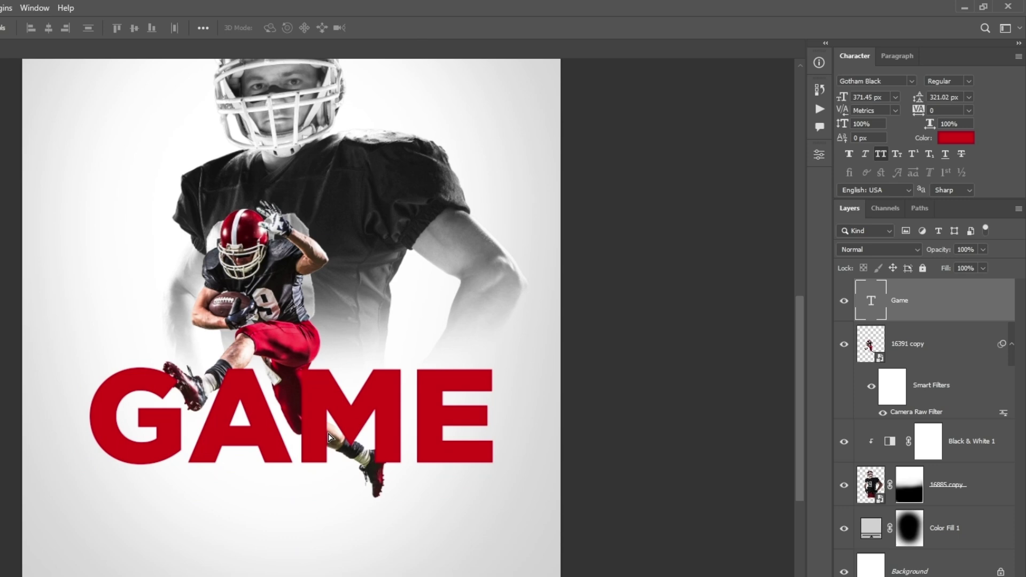
# - Scale the black-and-white player down proportionally to 90.56% and move him slightly upward behind the running player
pyautogui.keyDown('shift'); pyautogui.click(987, 504); pyautogui.keyUp('shift')
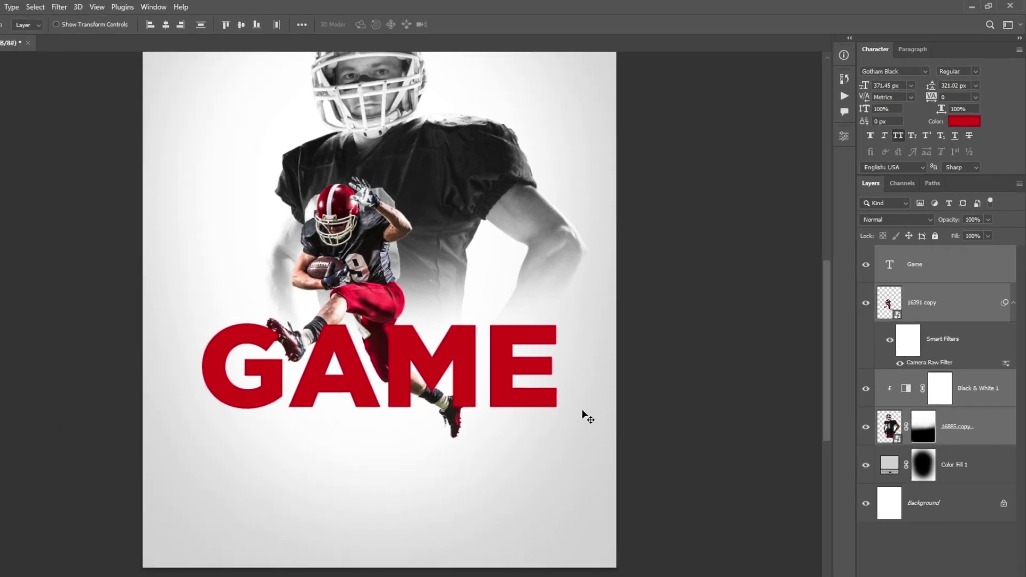
pyautogui.scroll(5, 516, 467)
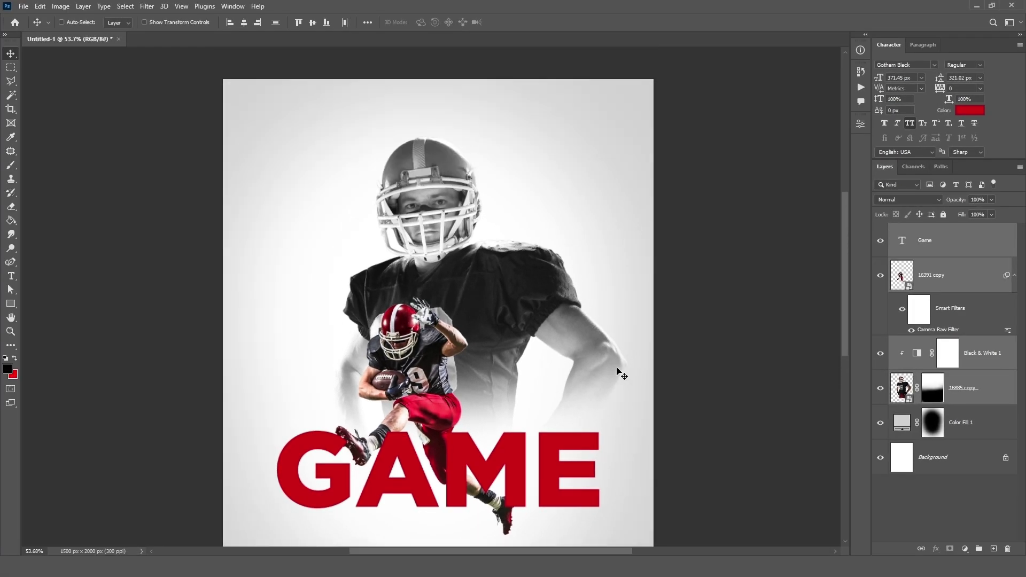
pyautogui.scroll(-1, 620, 374)
pyautogui.click(898, 386)
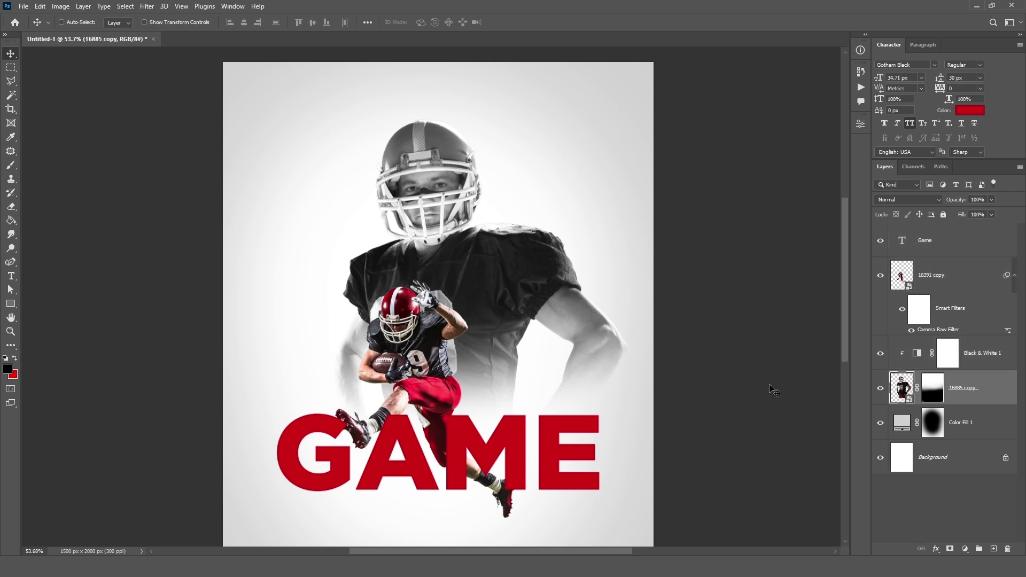
pyautogui.hotkey('ctrl', 't')
pyautogui.moveTo(483, 119); pyautogui.dragTo(481, 160)
pyautogui.moveTo(486, 228); pyautogui.dragTo(480, 180)
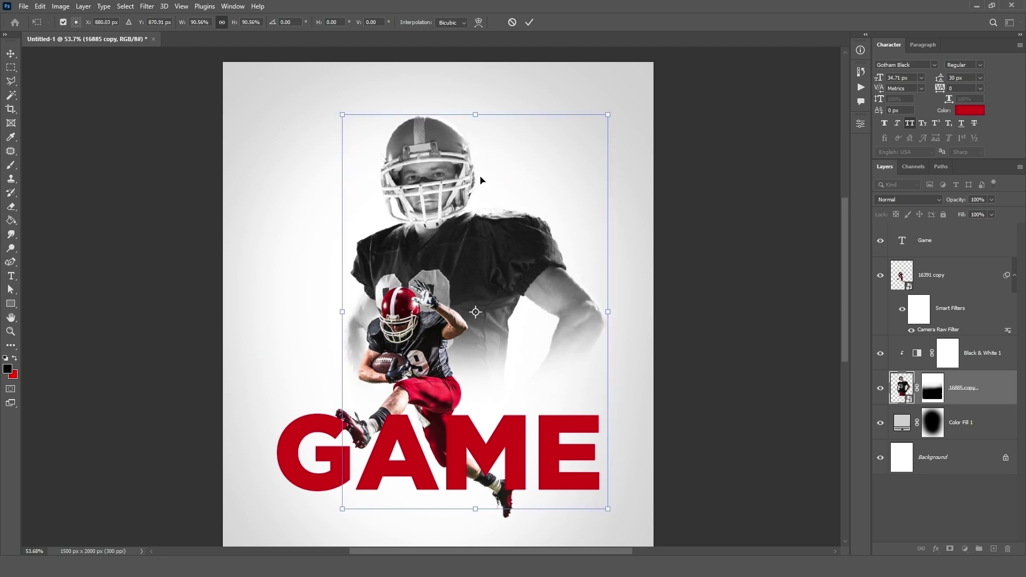
pyautogui.click(529, 24)
pyautogui.scroll(2, 448, 327)
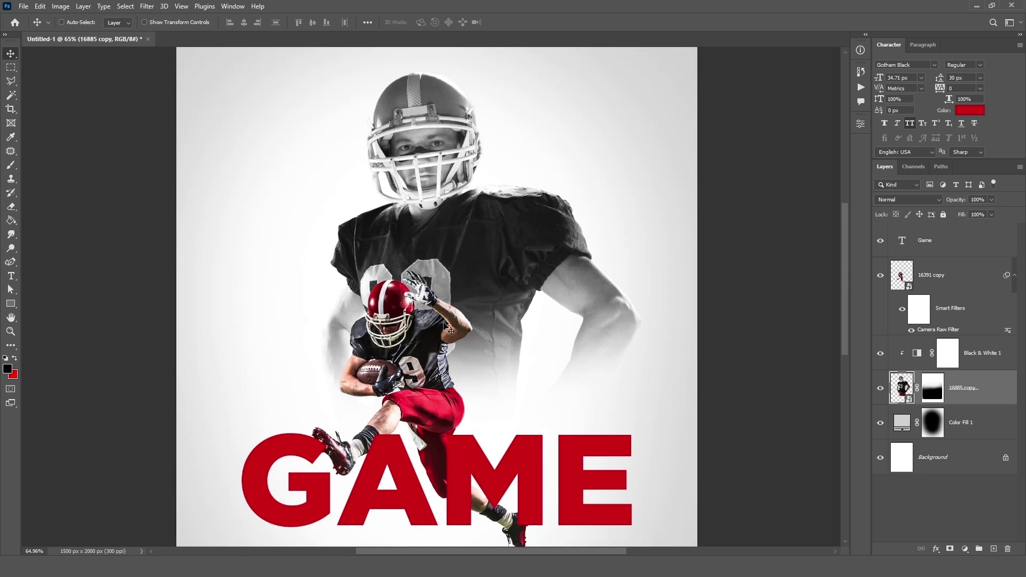
# - Shift the running player slightly to the right and place the GAME text layer directly beneath his layer
pyautogui.click(953, 274)
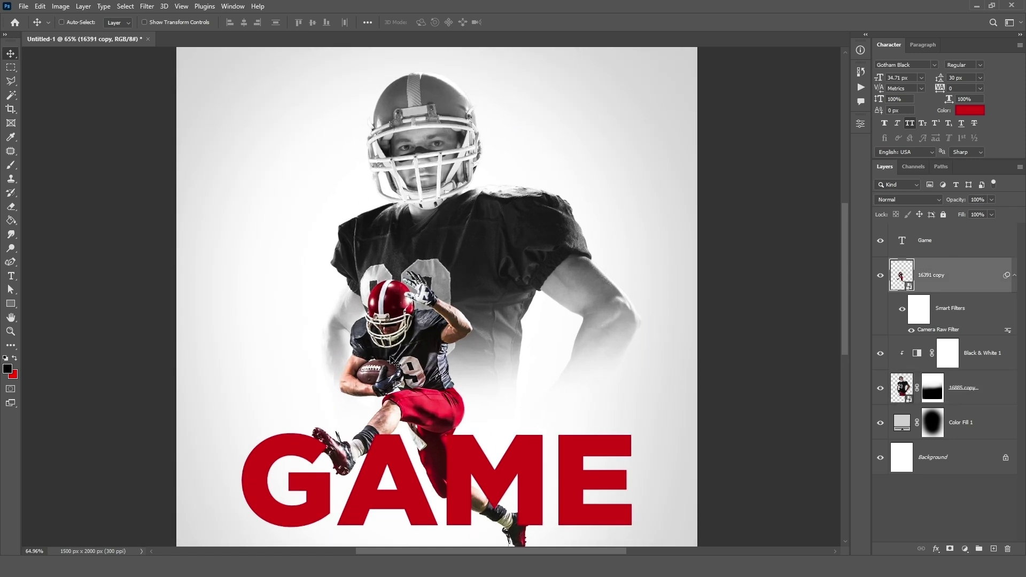
pyautogui.moveTo(393, 362); pyautogui.dragTo(428, 368)
pyautogui.moveTo(493, 386); pyautogui.dragTo(497, 286)
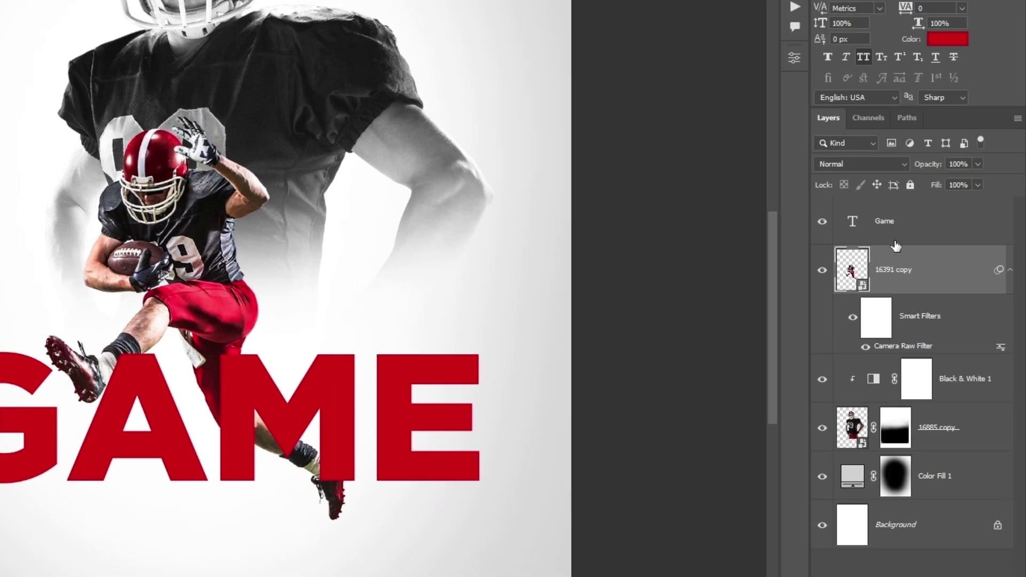
pyautogui.moveTo(894, 229); pyautogui.dragTo(892, 336)
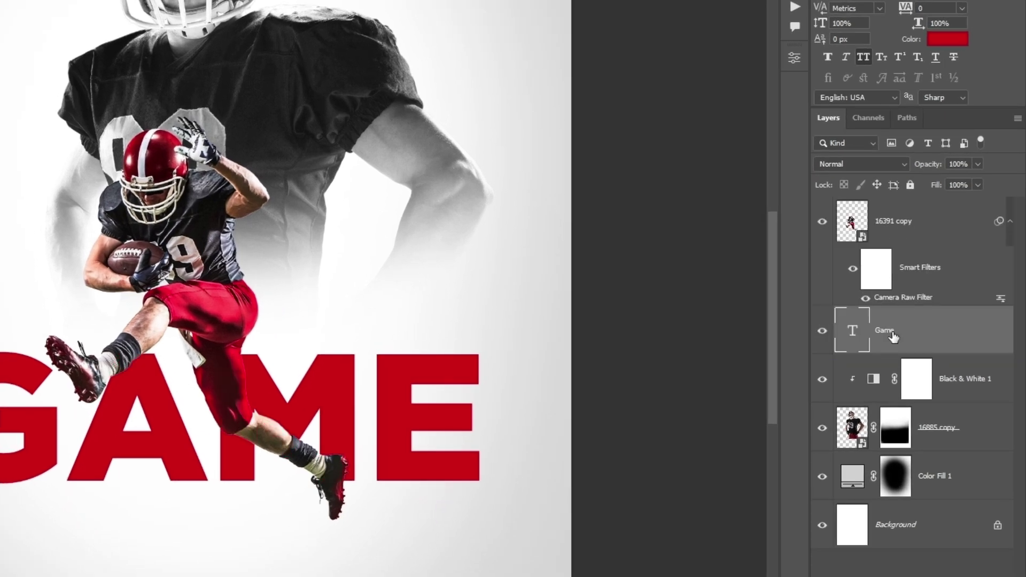
# - Mask the running player's layer with a selection of the GAME letters, and invert the mask so the letters cover him
pyautogui.keyDown('ctrl'); pyautogui.click(854, 331); pyautogui.keyUp('ctrl')
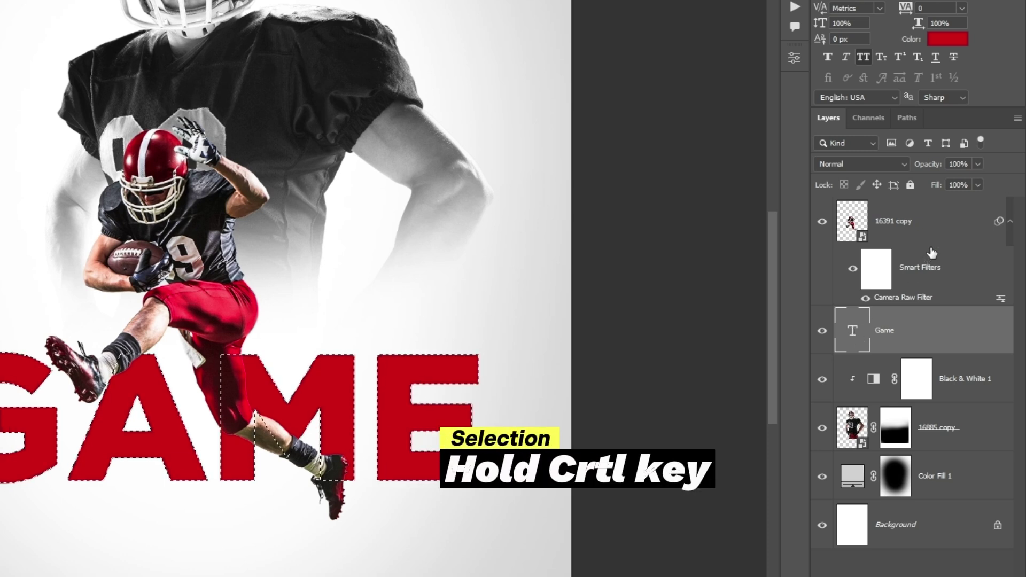
pyautogui.click(930, 230)
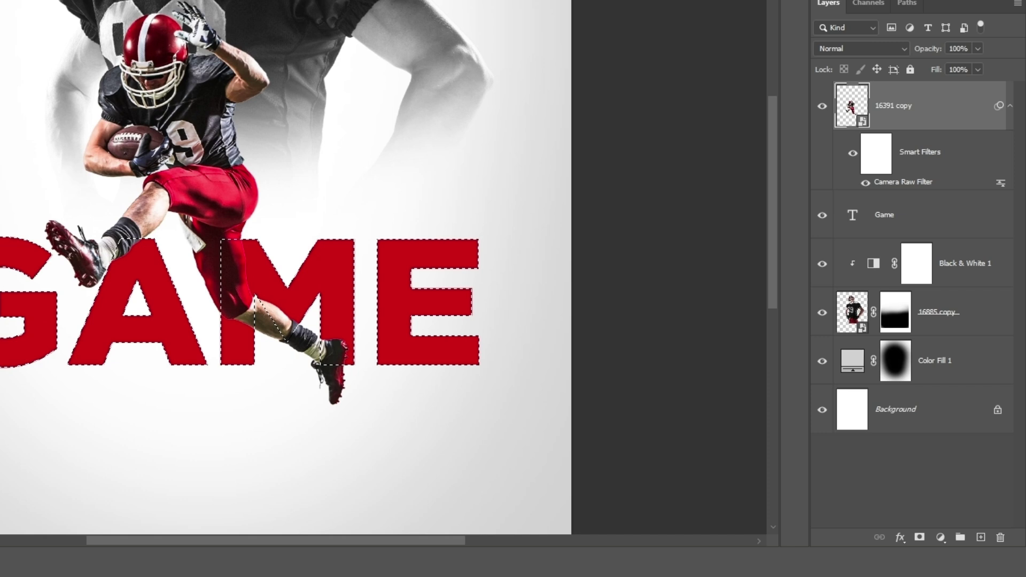
pyautogui.click(919, 537)
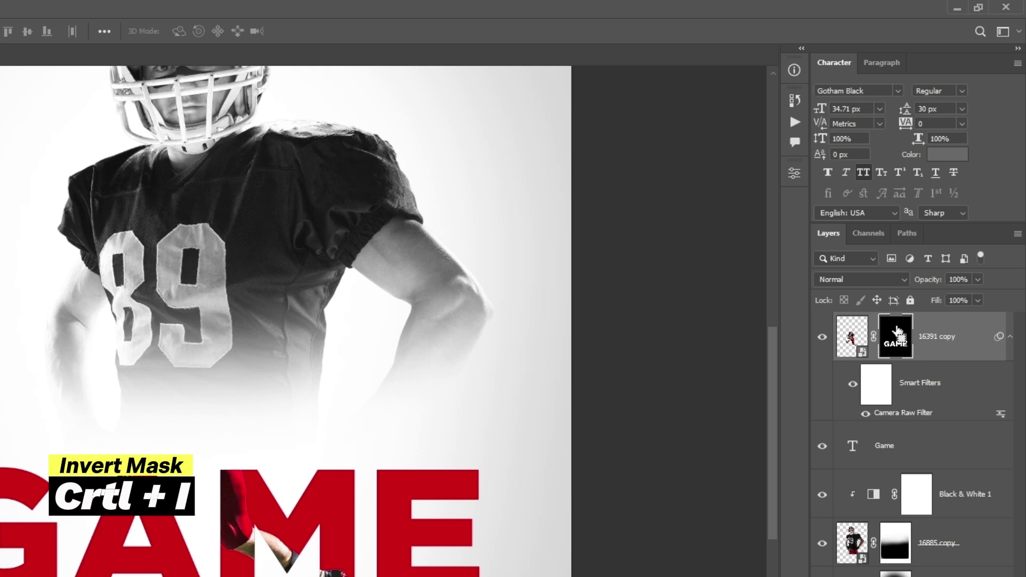
pyautogui.hotkey('ctrl', 'i')
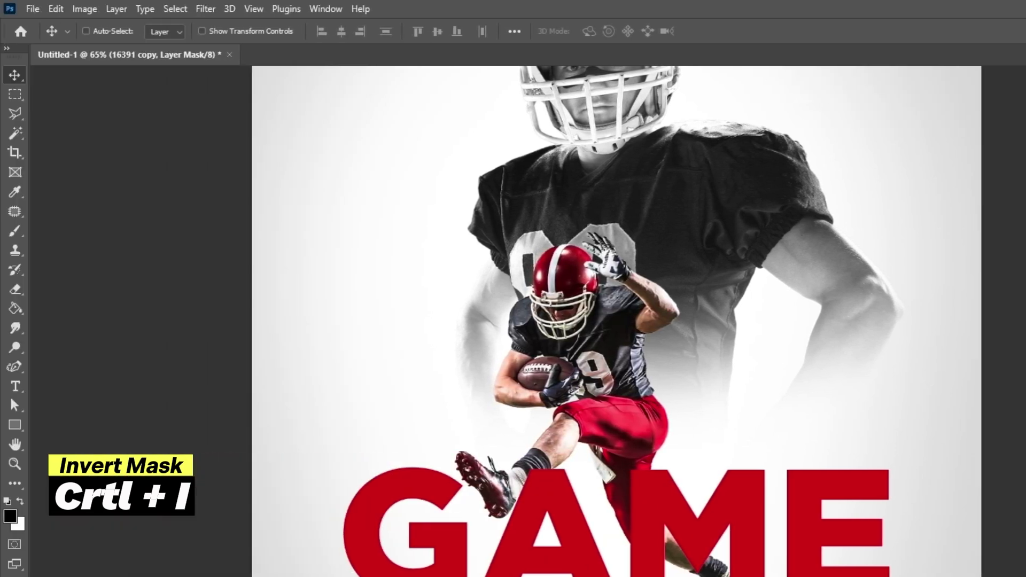
# - Using a white 86 px brush at 0% hardness, reveal the runner's raised foot in front of the GAME letters on his layer mask
pyautogui.click(12, 231)
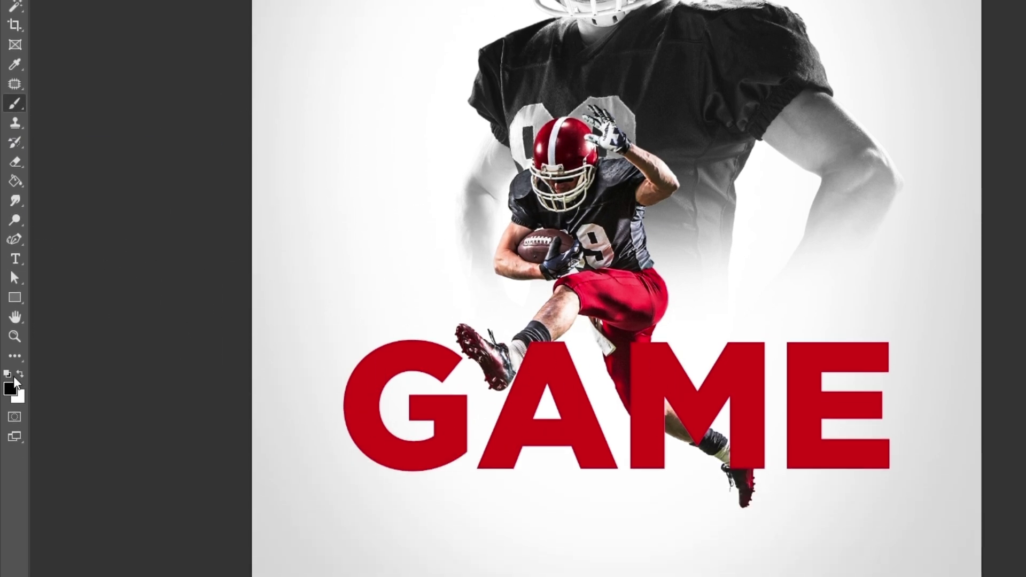
pyautogui.press('x')
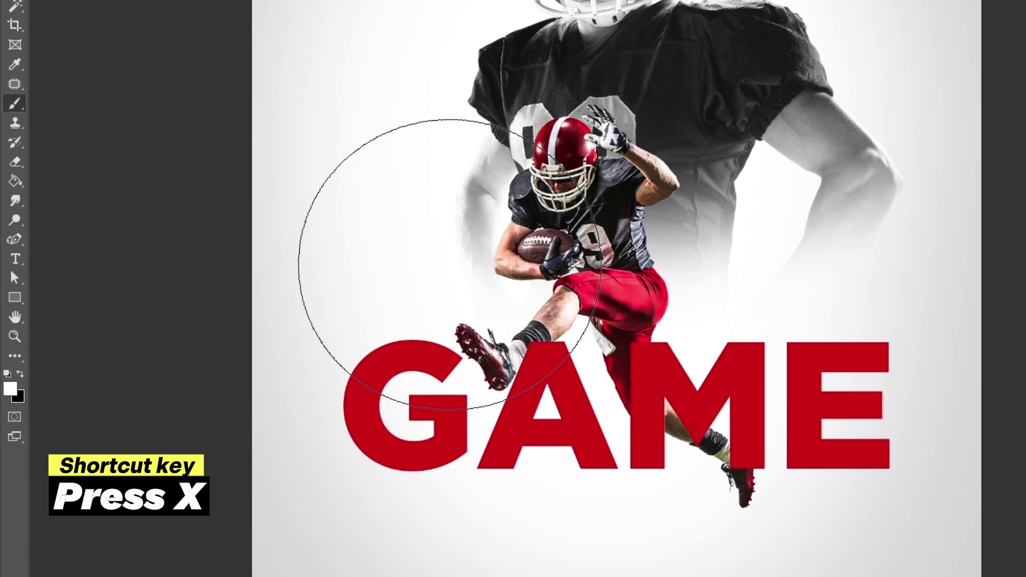
pyautogui.rightClick(396, 257)
pyautogui.moveTo(615, 301); pyautogui.dragTo(571, 303)
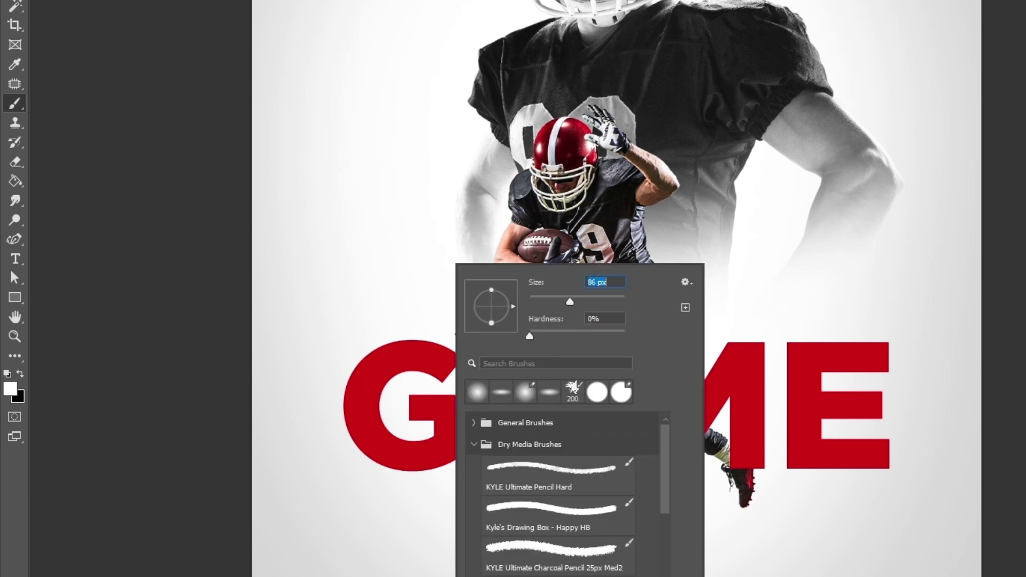
pyautogui.press('Return')
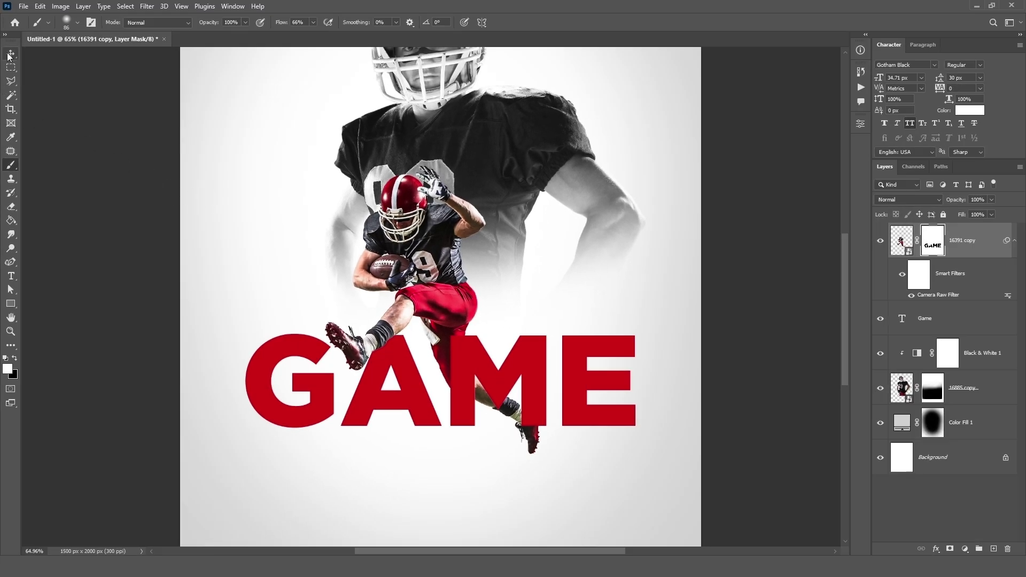
pyautogui.click(11, 54)
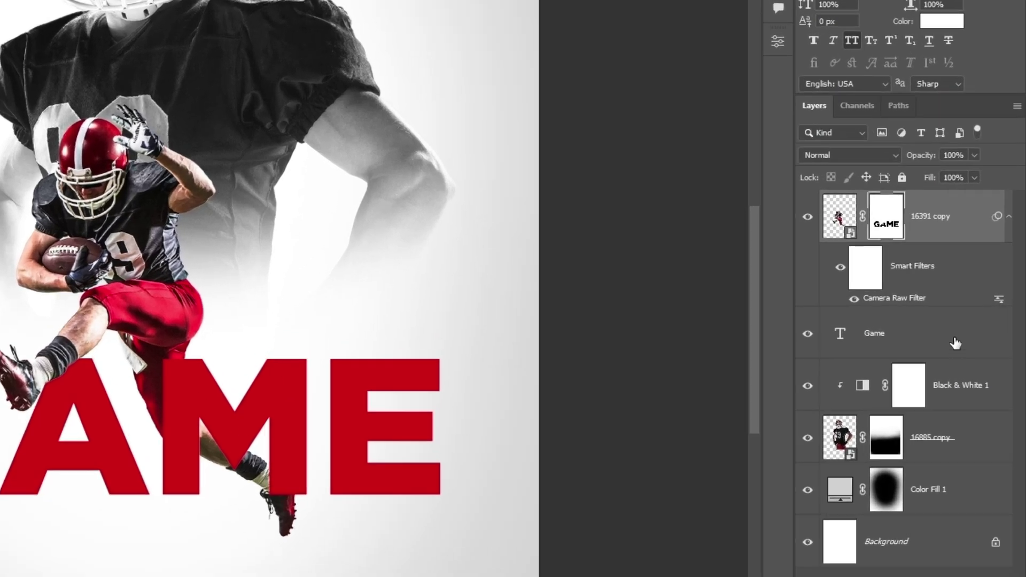
# - Add a new layer directly above the GAME text layer and activate the Brush tool with black as the foreground colour
pyautogui.click(955, 341)
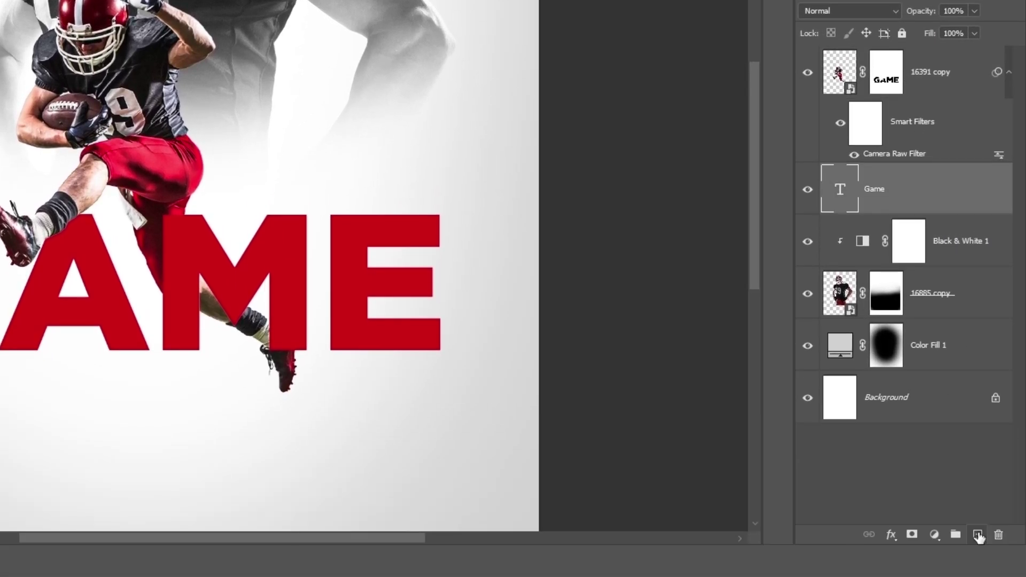
pyautogui.click(978, 534)
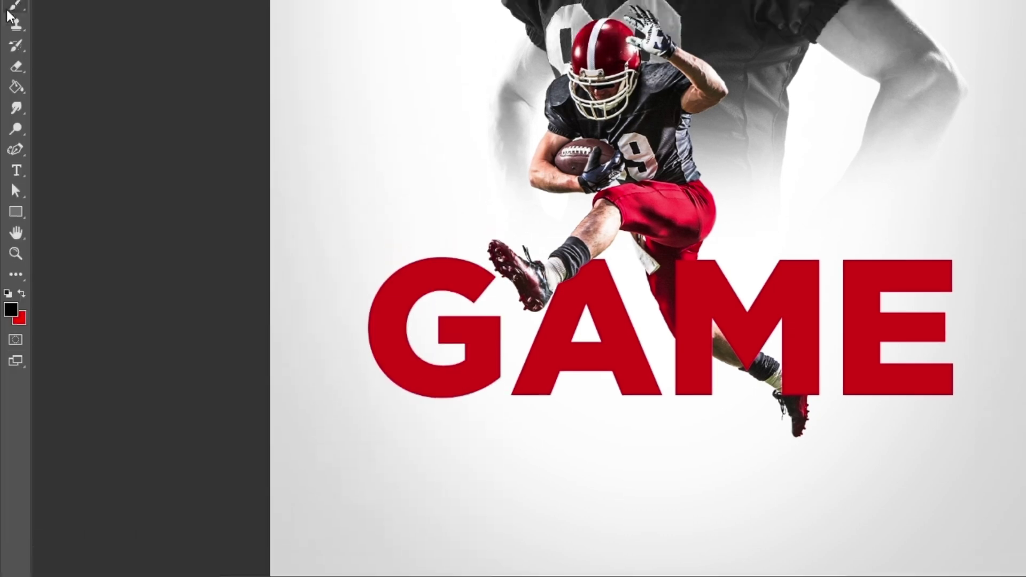
pyautogui.press('b')
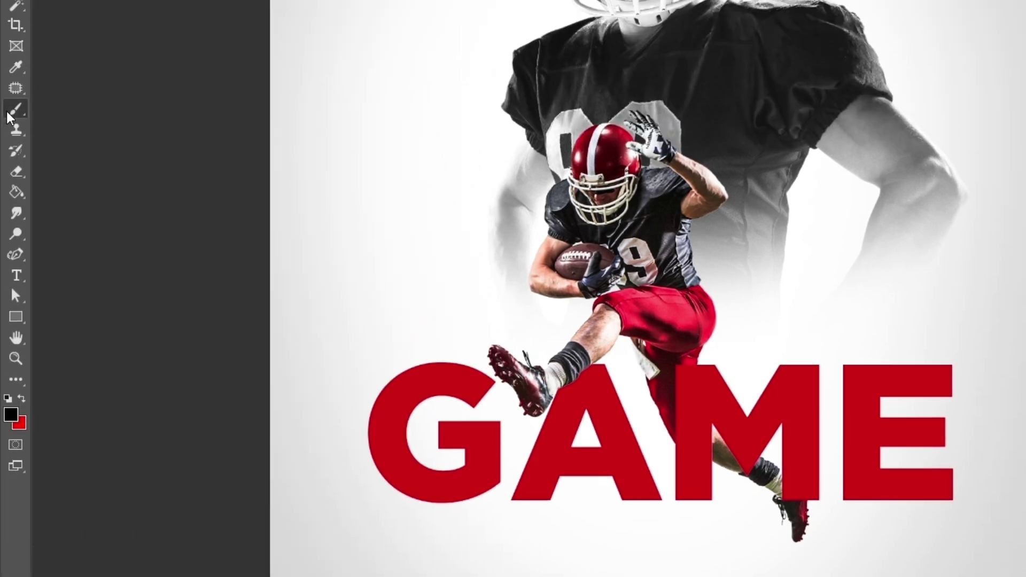
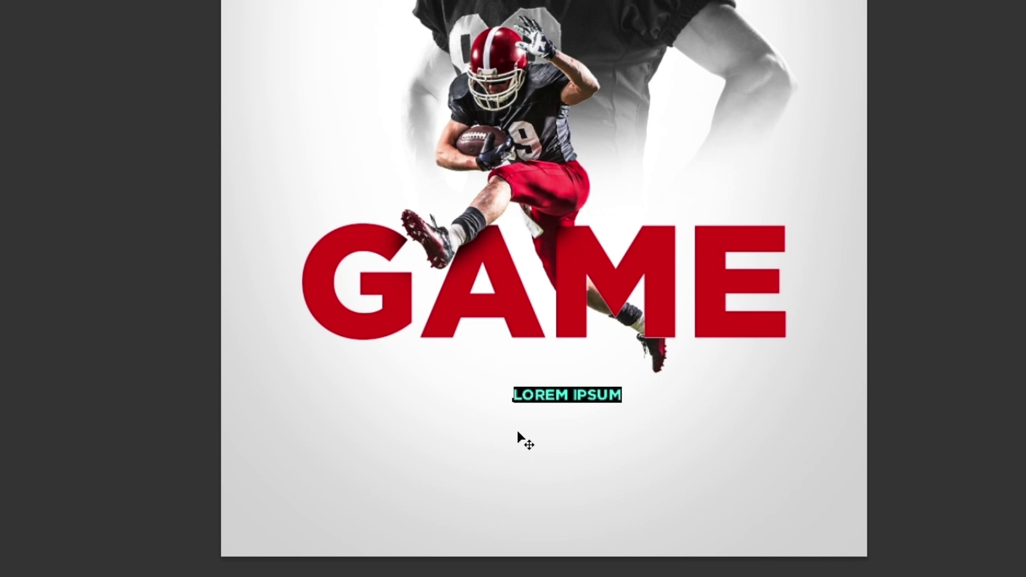
# - Add the text DAY below GAME and recolour it dark grey 313131
pyautogui.write('DAY')
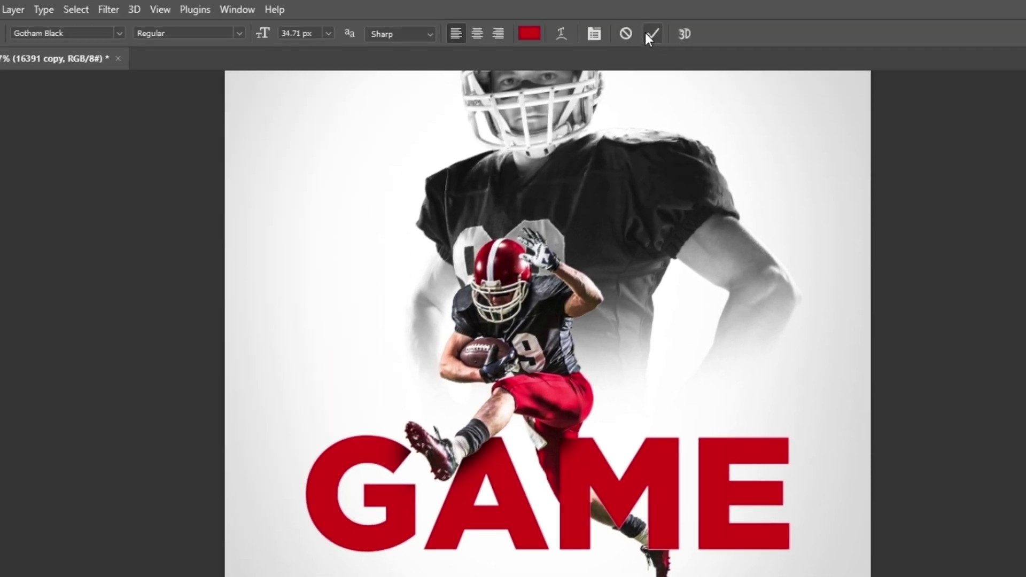
pyautogui.click(652, 32)
pyautogui.click(942, 165)
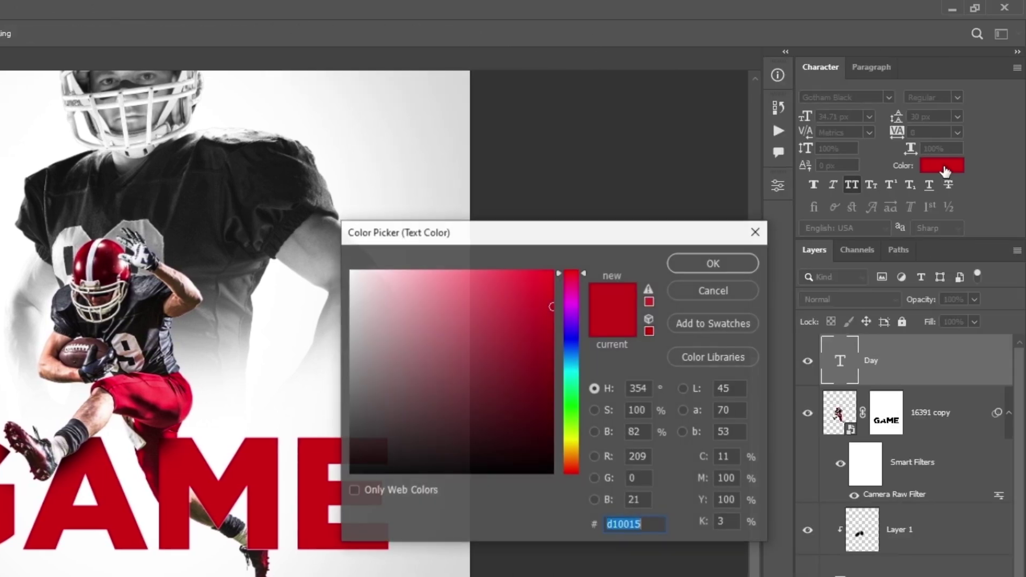
pyautogui.moveTo(326, 430); pyautogui.dragTo(327, 426)
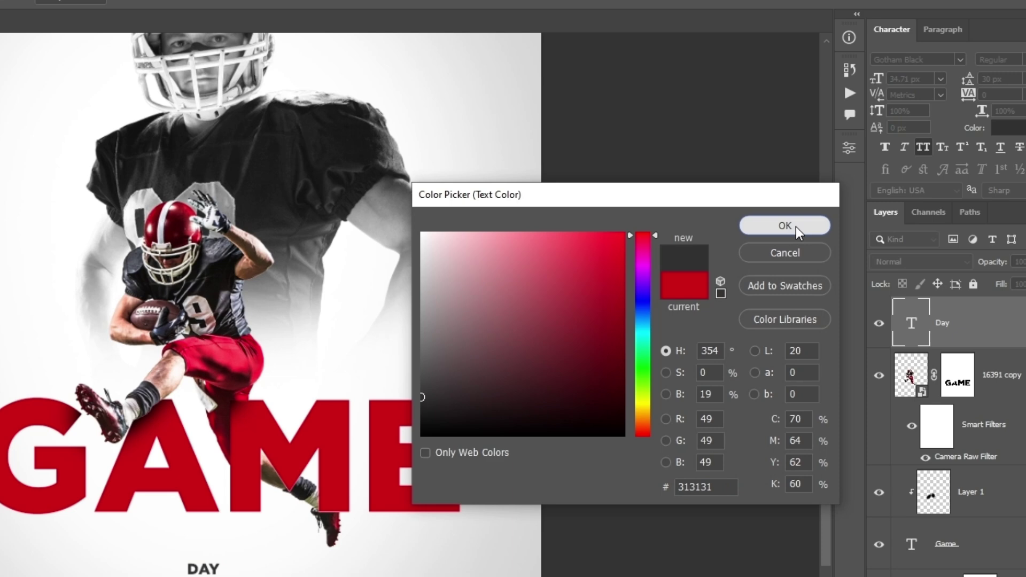
pyautogui.click(714, 267)
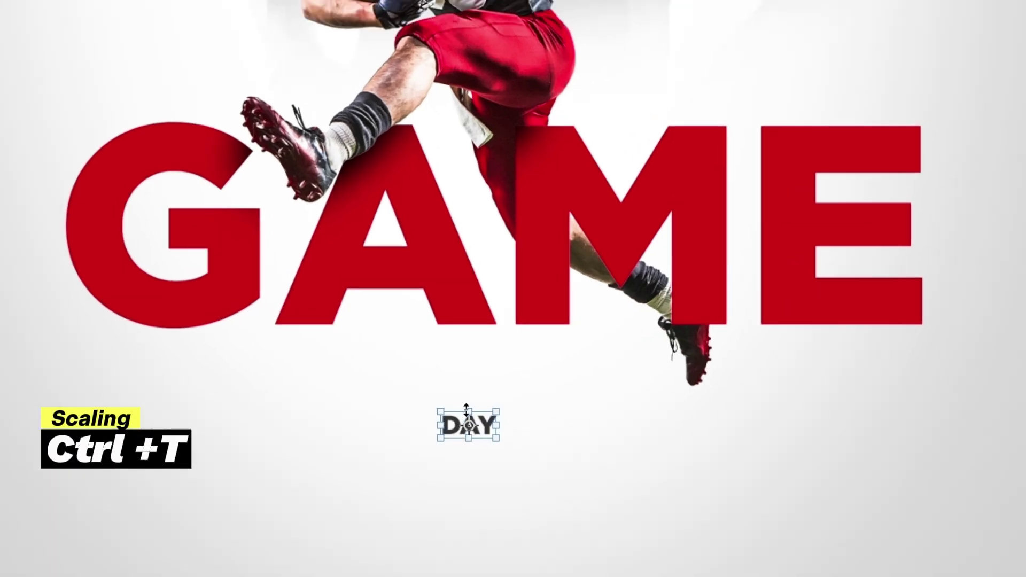
# - Enlarge the DAY text proportionally to 741.78% and place it directly below GAME, aligned with the left edge of the G
pyautogui.moveTo(466, 411); pyautogui.dragTo(457, 255)
pyautogui.moveTo(478, 305); pyautogui.dragTo(279, 361)
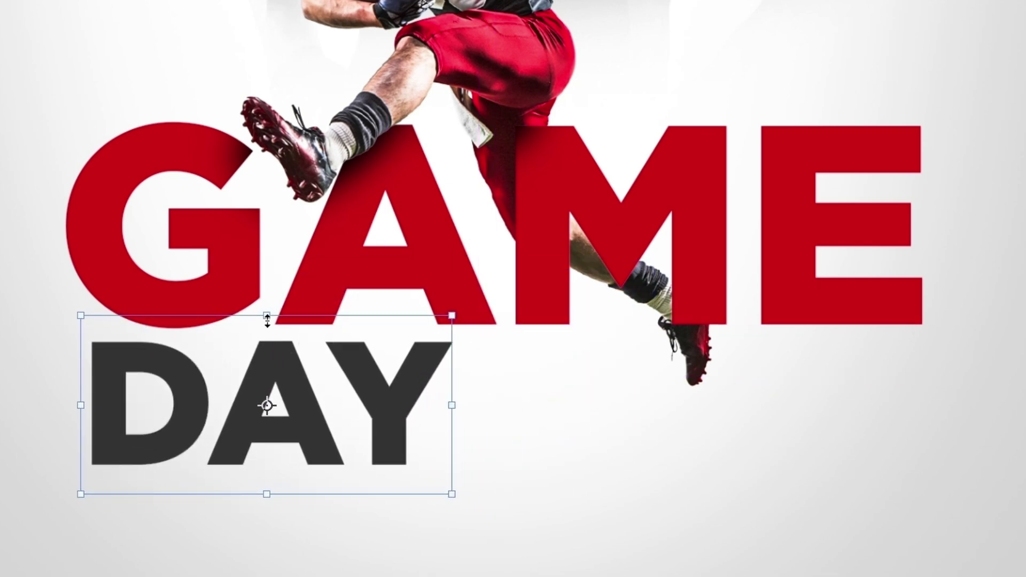
pyautogui.moveTo(267, 319); pyautogui.dragTo(266, 294)
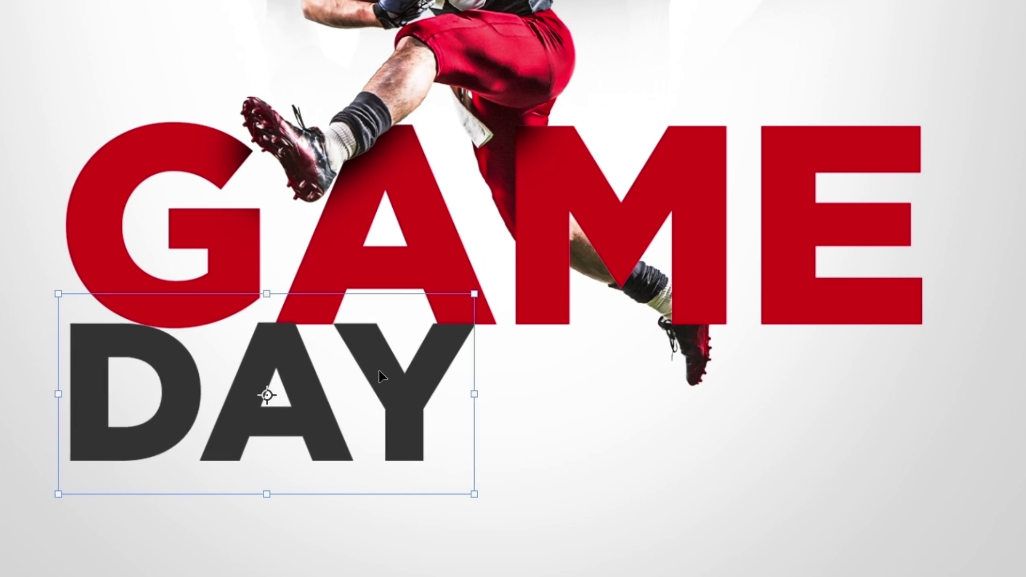
pyautogui.moveTo(380, 375); pyautogui.dragTo(389, 388)
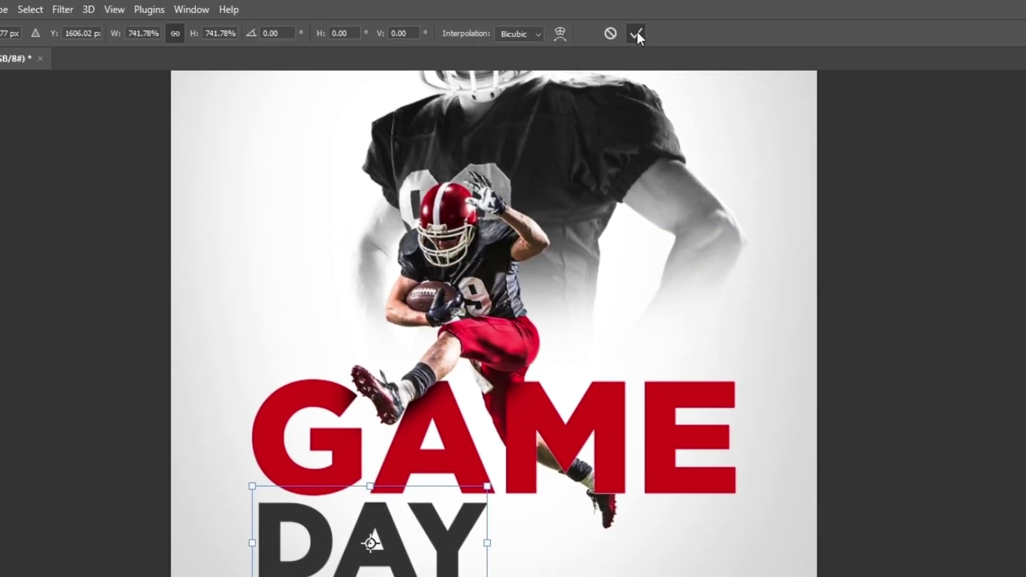
pyautogui.click(636, 33)
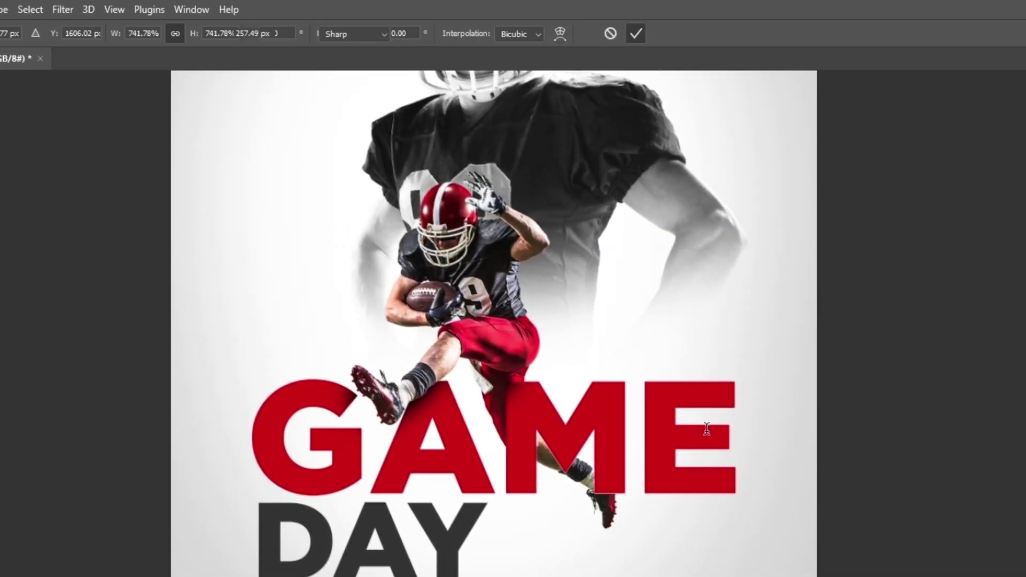
# - Select the DAY text, running player, Layer 1 and GAME text layers and move them upward together on the poster
pyautogui.scroll(-2, 575, 283)
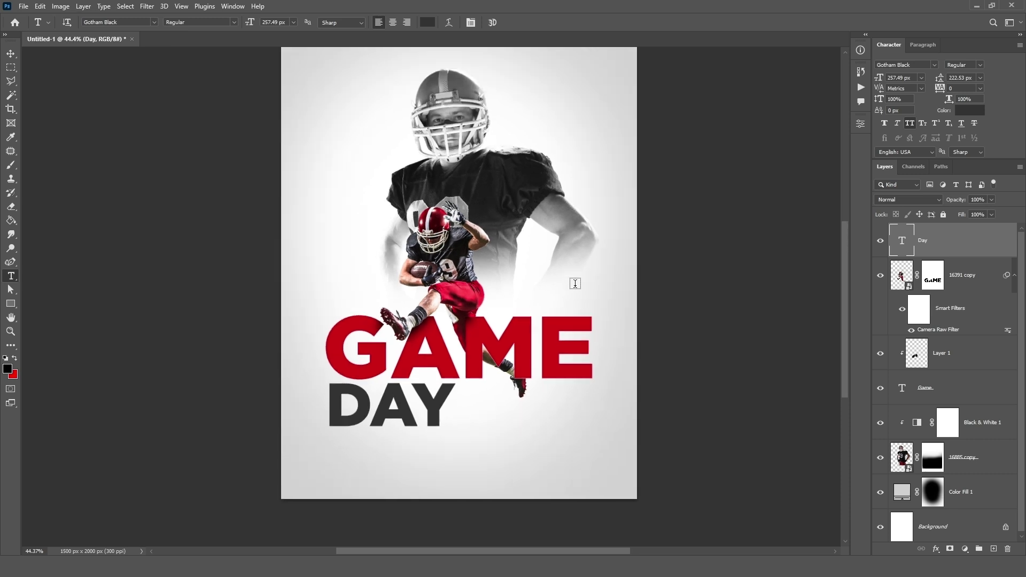
pyautogui.click(10, 55)
pyautogui.scroll(2, 483, 334)
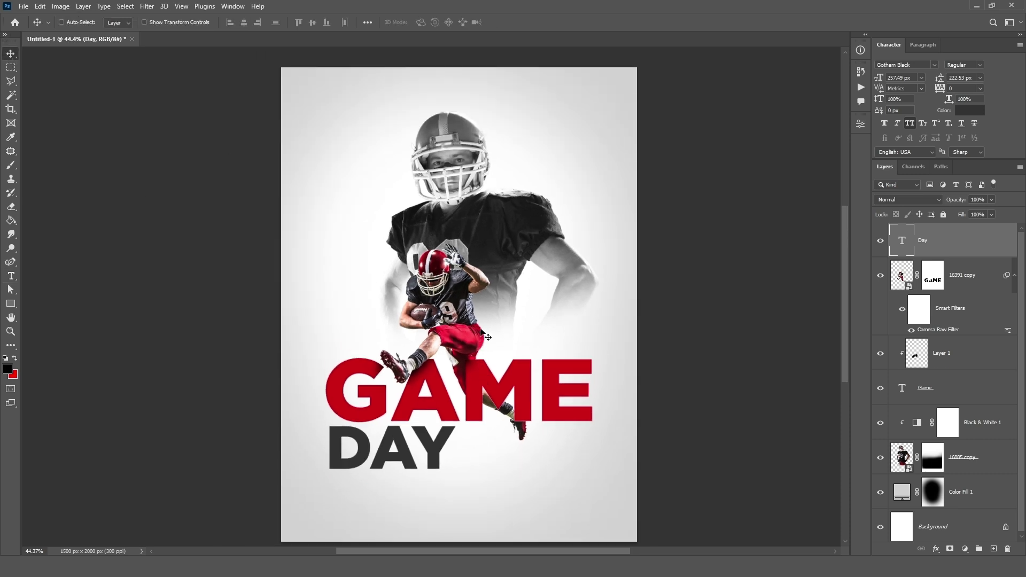
pyautogui.scroll(-1, 485, 337)
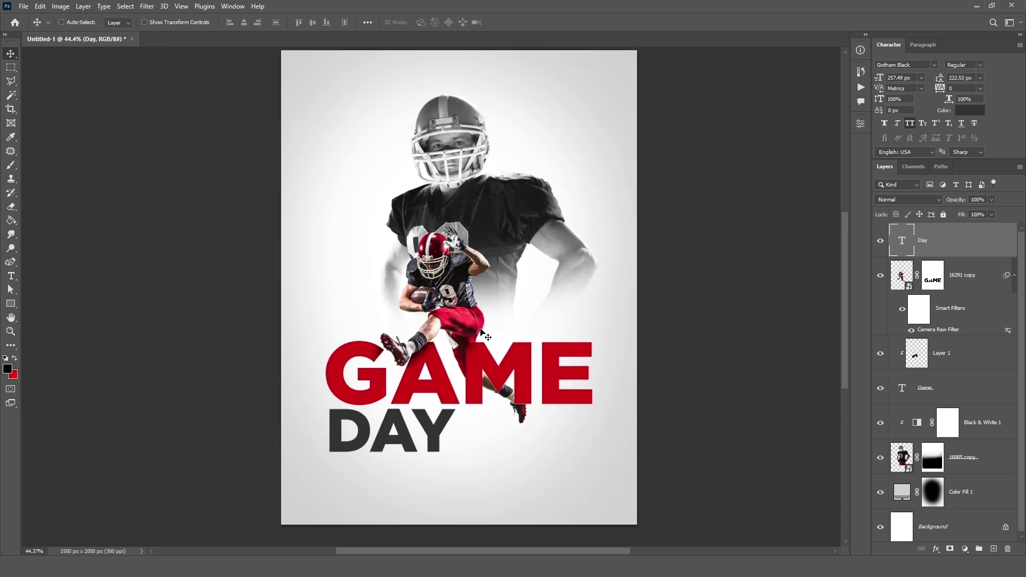
pyautogui.click(987, 277)
pyautogui.keyDown('ctrl'); pyautogui.click(982, 255); pyautogui.keyUp('ctrl')
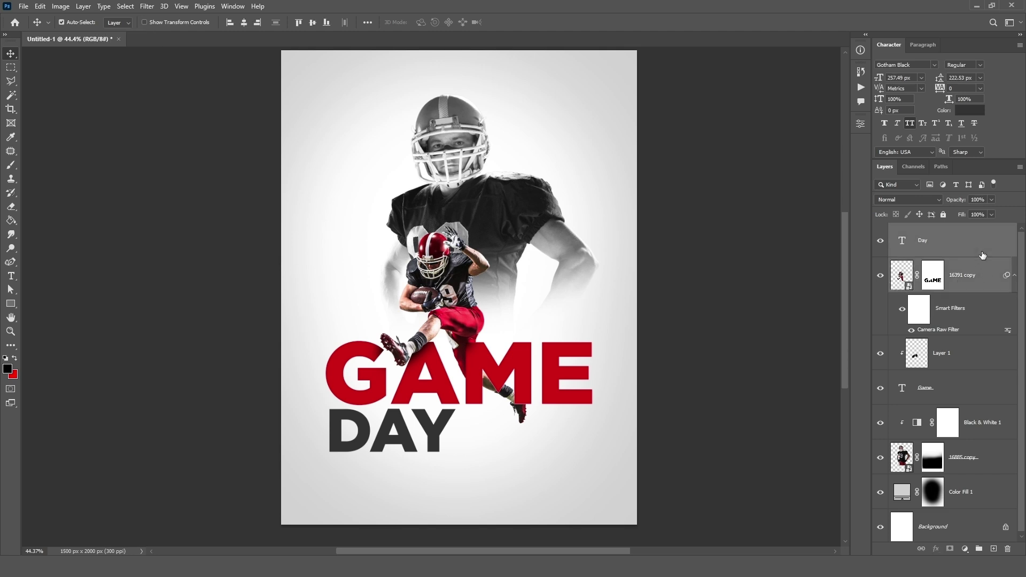
pyautogui.keyDown('ctrl'); pyautogui.click(973, 365); pyautogui.keyUp('ctrl')
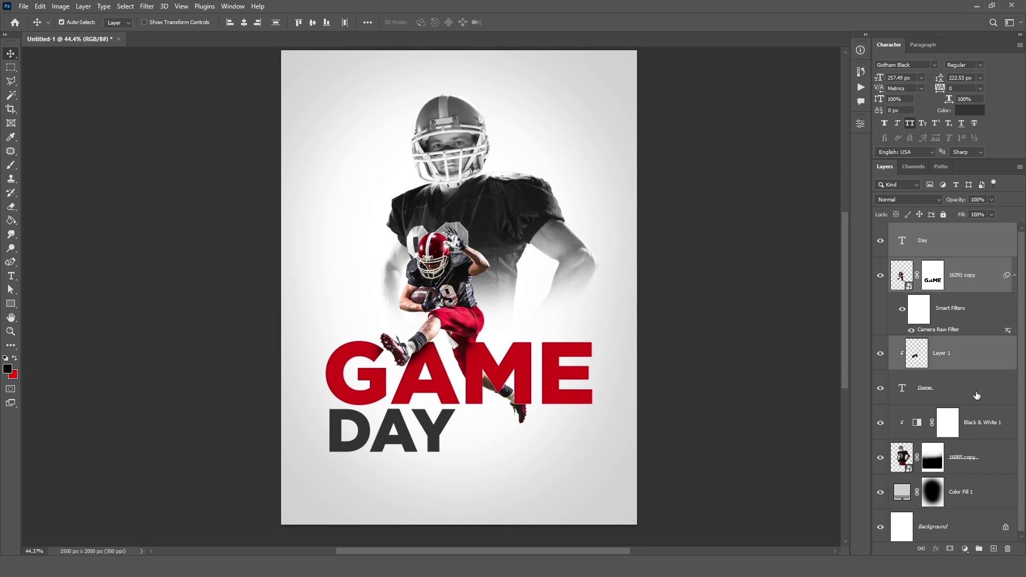
pyautogui.keyDown('ctrl'); pyautogui.click(976, 395); pyautogui.keyUp('ctrl')
pyautogui.moveTo(498, 378); pyautogui.dragTo(496, 358)
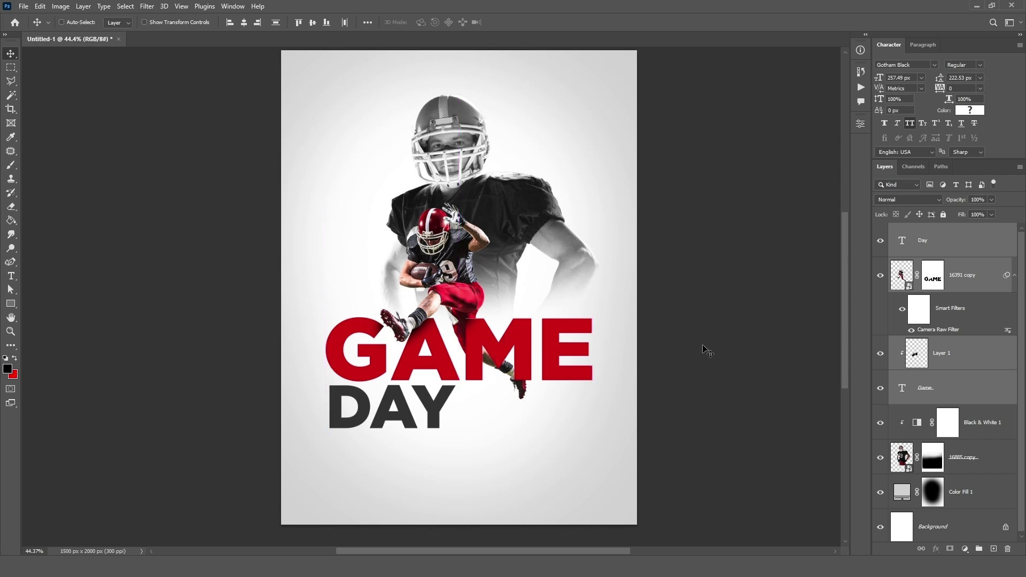
# - Scale the black-and-white player proportionally to 92.14% and move it upward on the poster
pyautogui.click(980, 467)
pyautogui.hotkey('ctrl', 't')
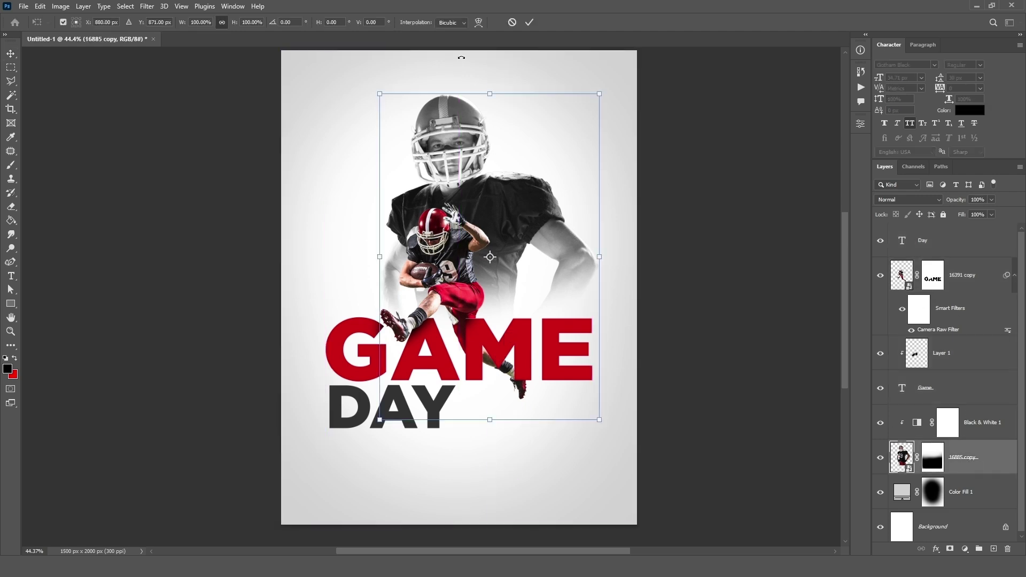
pyautogui.moveTo(487, 96); pyautogui.dragTo(489, 121)
pyautogui.moveTo(478, 197); pyautogui.dragTo(469, 162)
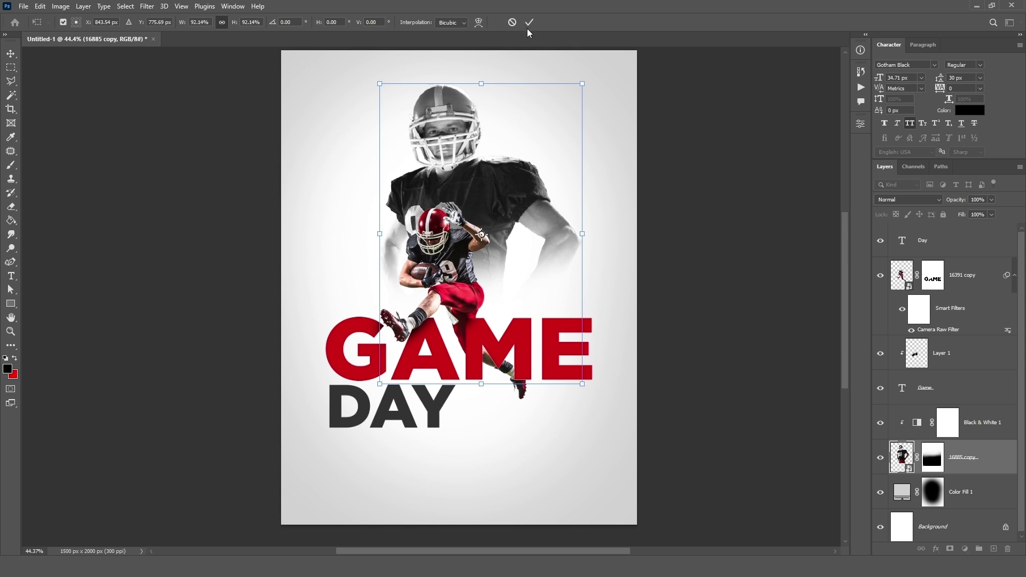
pyautogui.click(529, 23)
# - Shrink the DAY text proportionally to 220.06 px and move it left to line up under the G of GAME
pyautogui.scroll(-1, 595, 372)
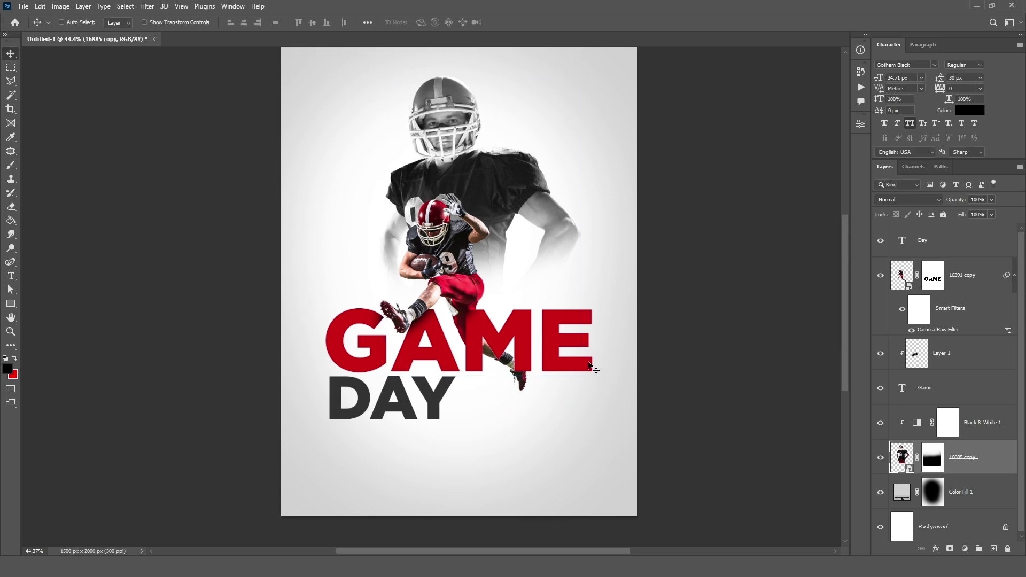
pyautogui.keyDown('ctrl'); pyautogui.click(436, 398); pyautogui.keyUp('ctrl')
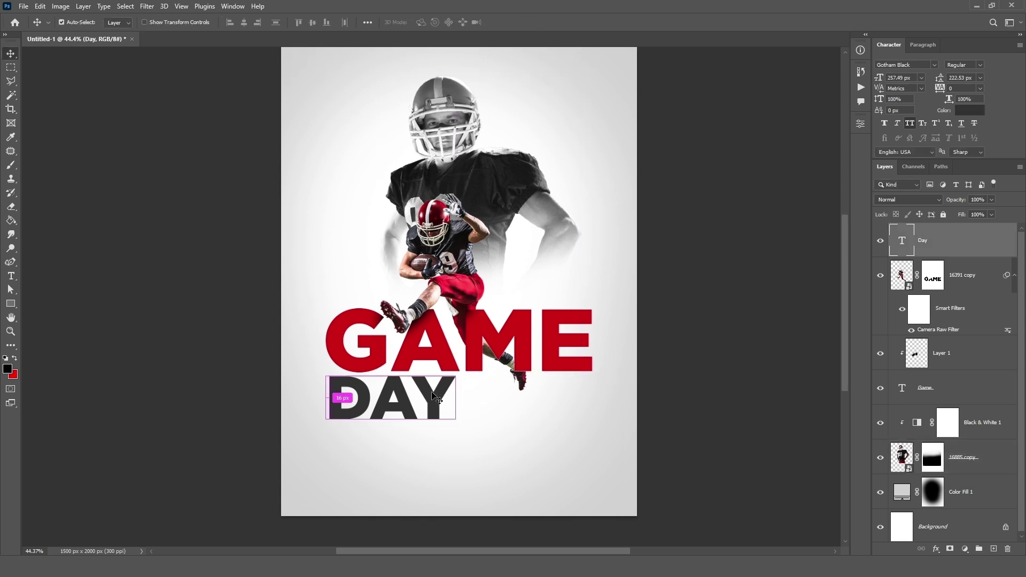
pyautogui.hotkey('ctrl', 't')
pyautogui.moveTo(391, 430); pyautogui.dragTo(422, 400)
pyautogui.click(528, 24)
pyautogui.scroll(1, 630, 343)
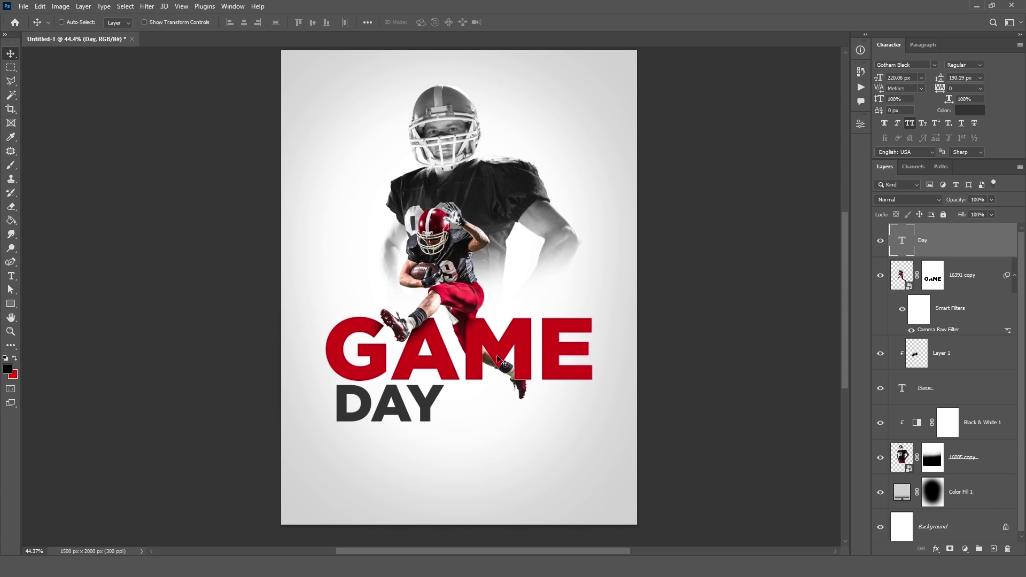
pyautogui.scroll(2, 447, 392)
pyautogui.scroll(1, 448, 393)
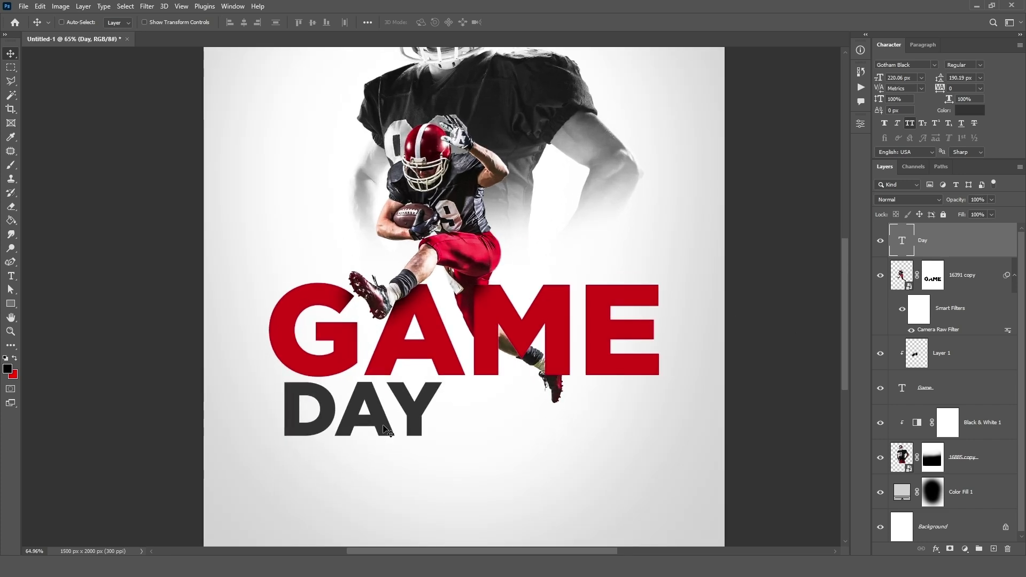
pyautogui.moveTo(415, 423); pyautogui.dragTo(402, 423)
pyautogui.scroll(-1, 596, 434)
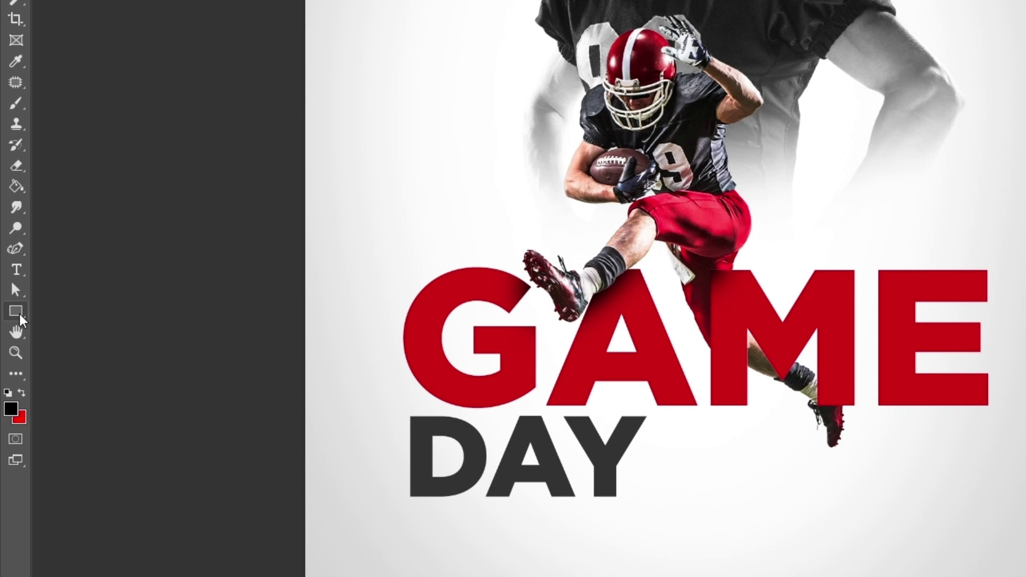
# - Draw a thin vertical rectangle about 15 by 160 px beside the DAY text, below GAME
pyautogui.click(19, 315)
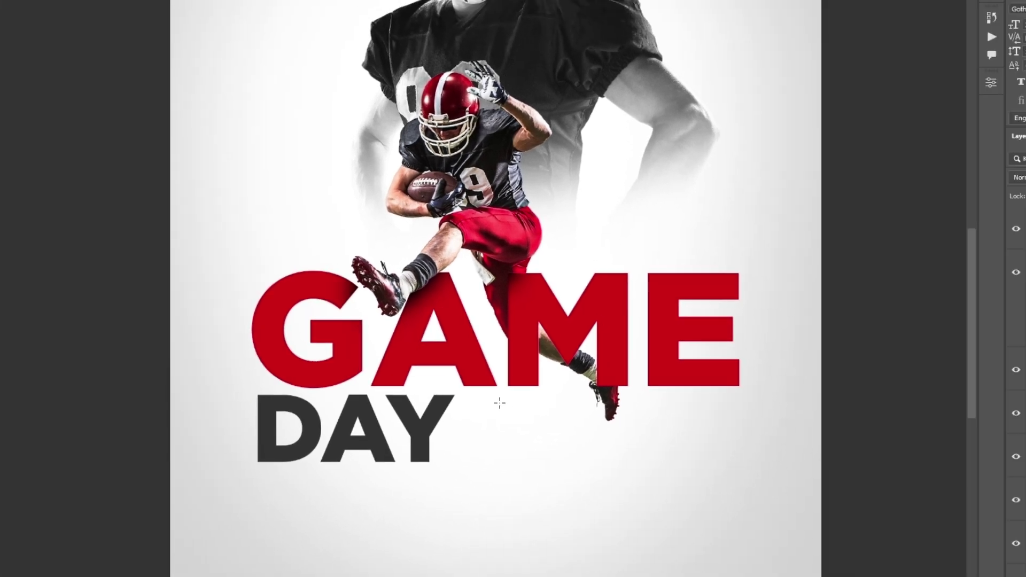
pyautogui.moveTo(698, 422); pyautogui.dragTo(707, 505)
pyautogui.moveTo(505, 469); pyautogui.dragTo(506, 472)
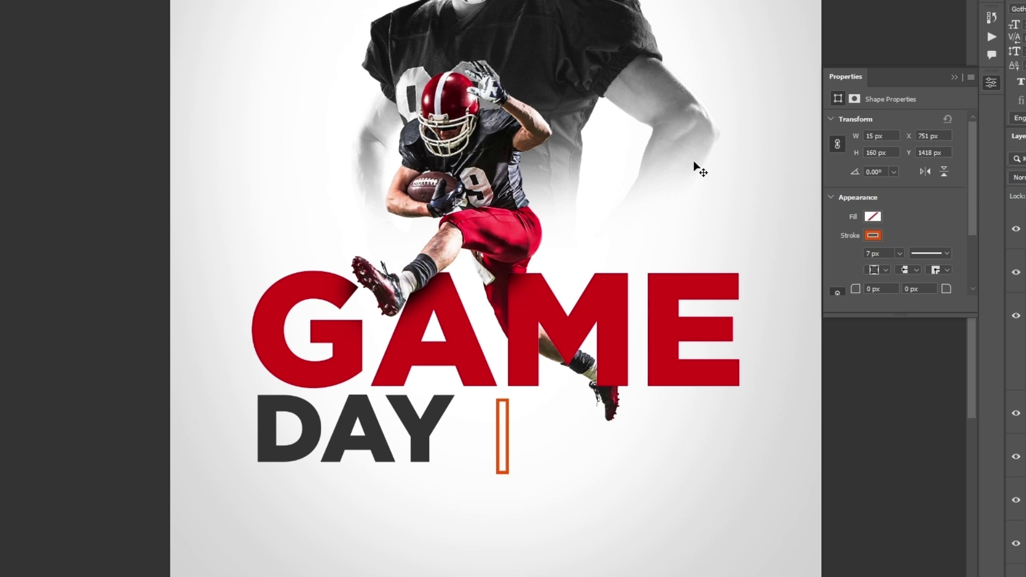
# - Remove the rectangle's stroke and fill it with the recently used dark red of the GAME text
pyautogui.click(875, 236)
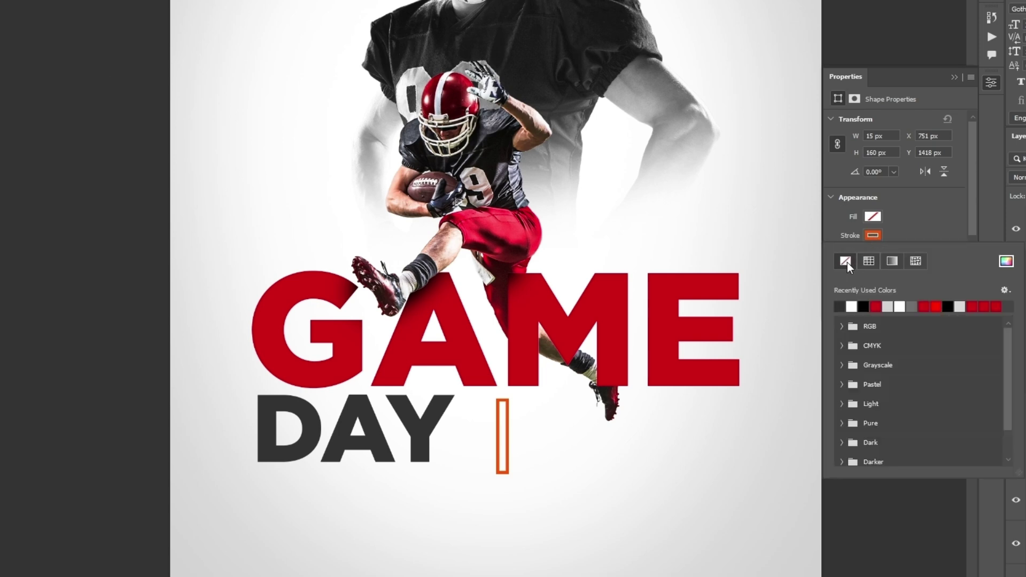
pyautogui.click(848, 262)
pyautogui.click(869, 215)
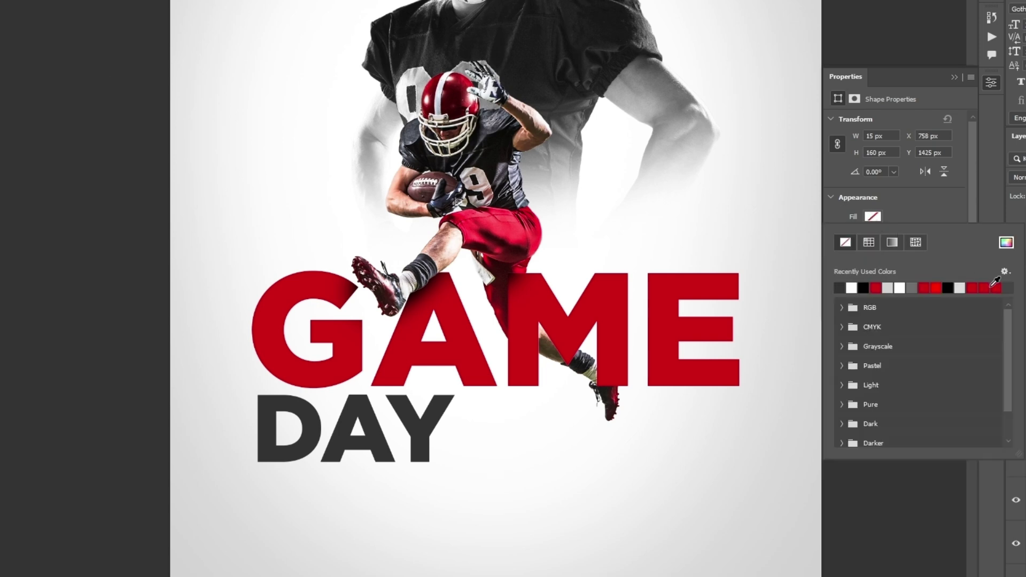
pyautogui.click(876, 288)
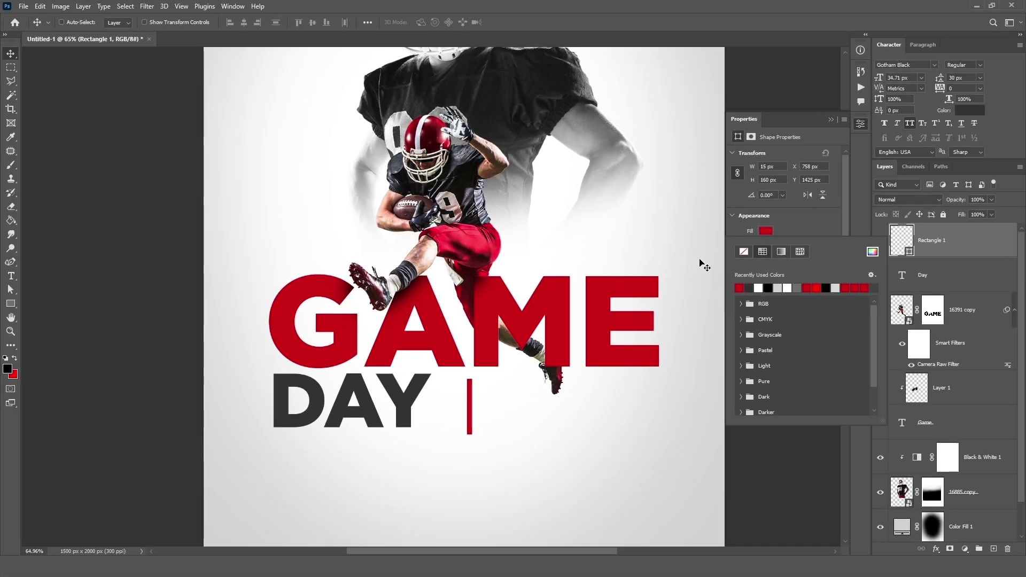
# - Move the red bar closer to DAY and adjust its height to match the DAY letters
pyautogui.click(3, 59)
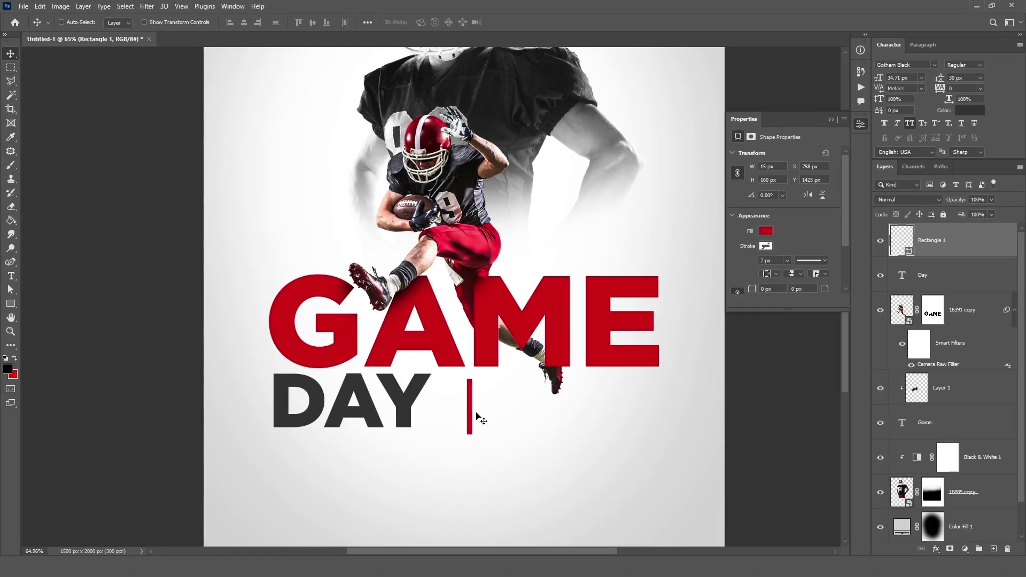
pyautogui.moveTo(470, 410); pyautogui.dragTo(462, 409)
pyautogui.click(11, 304)
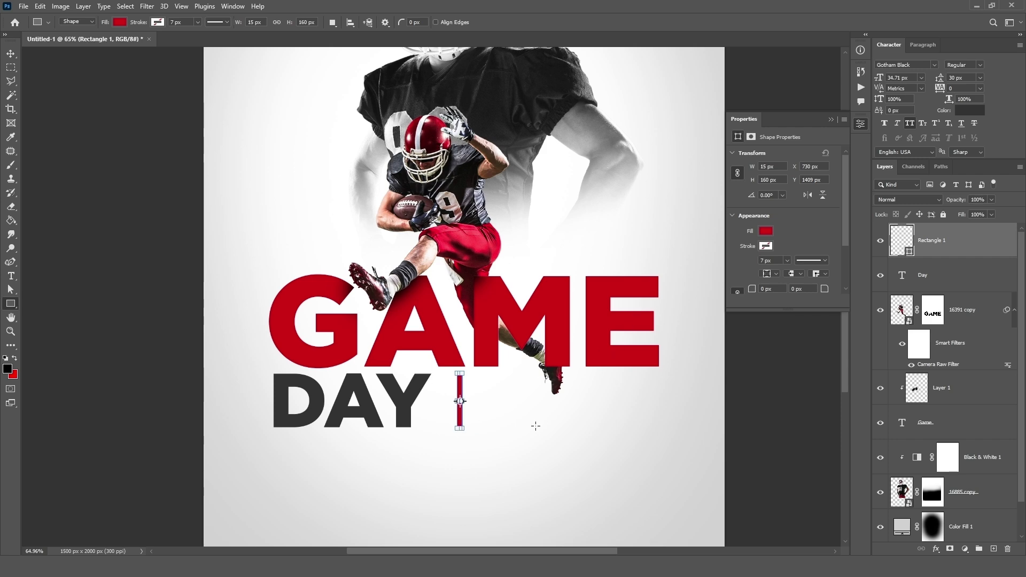
pyautogui.scroll(5, 486, 426)
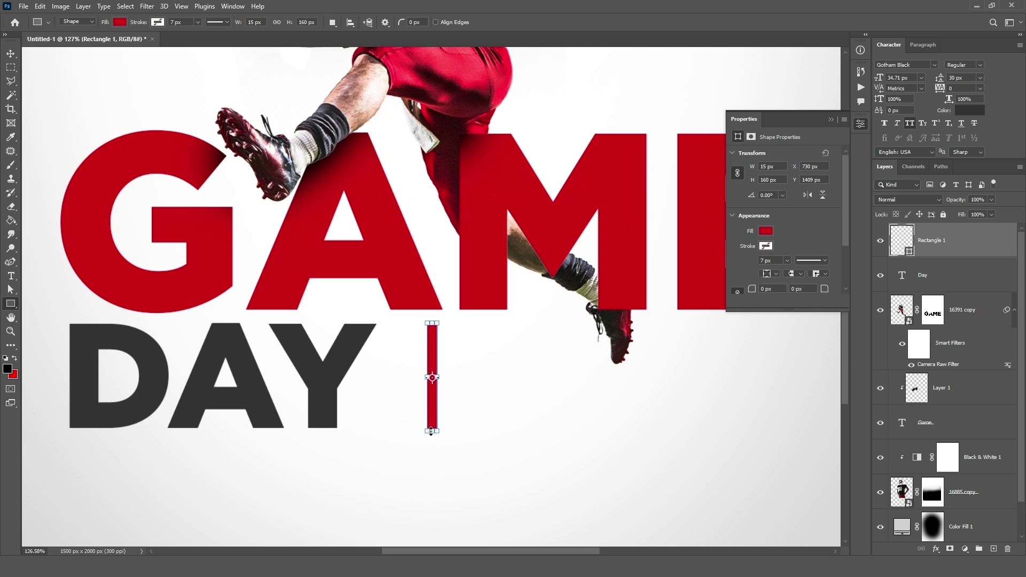
pyautogui.moveTo(432, 433)
pyautogui.mouseDown()
pyautogui.moveTo(431, 443)
pyautogui.moveTo(429, 433)
pyautogui.mouseUp()
pyautogui.click(10, 289)
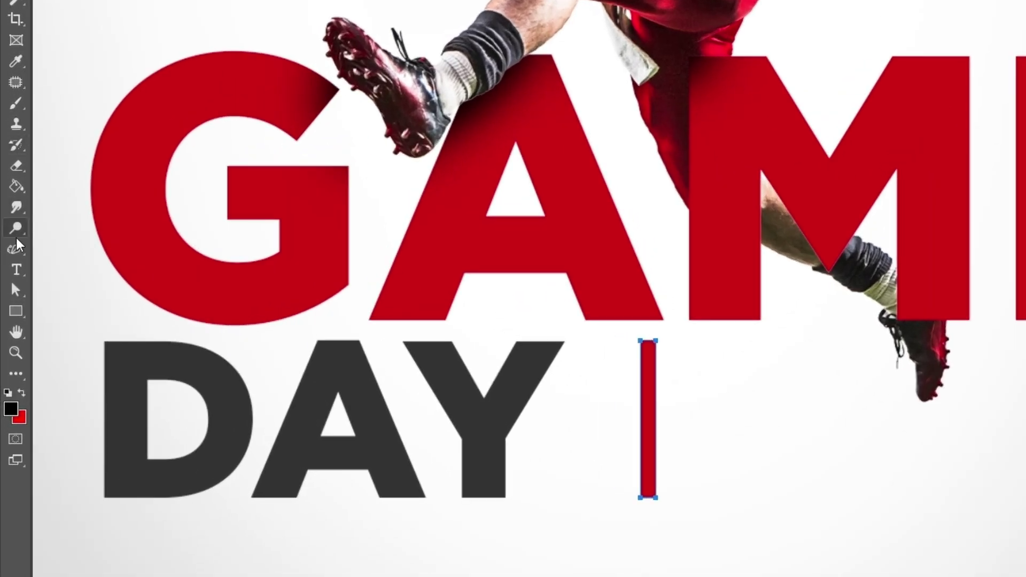
# - Add the text HOME COMING on two lines to the right of the red bar
pyautogui.click(16, 270)
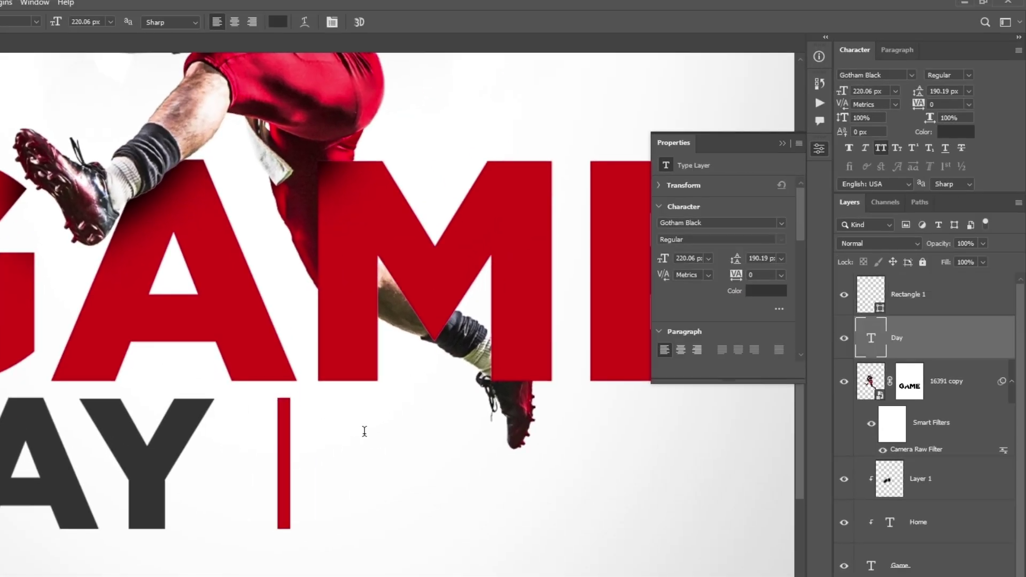
pyautogui.click(367, 453)
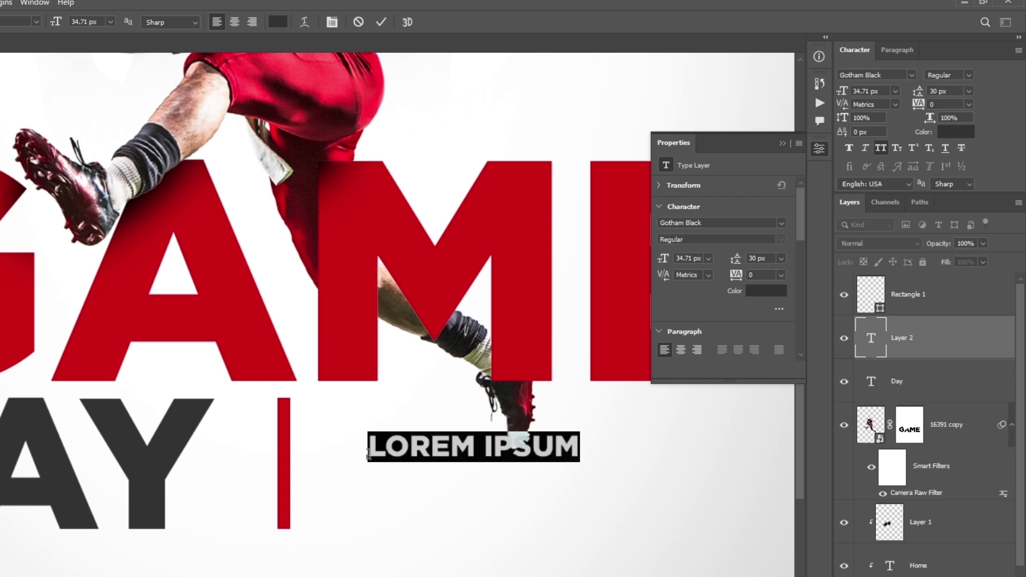
pyautogui.write('HOME')
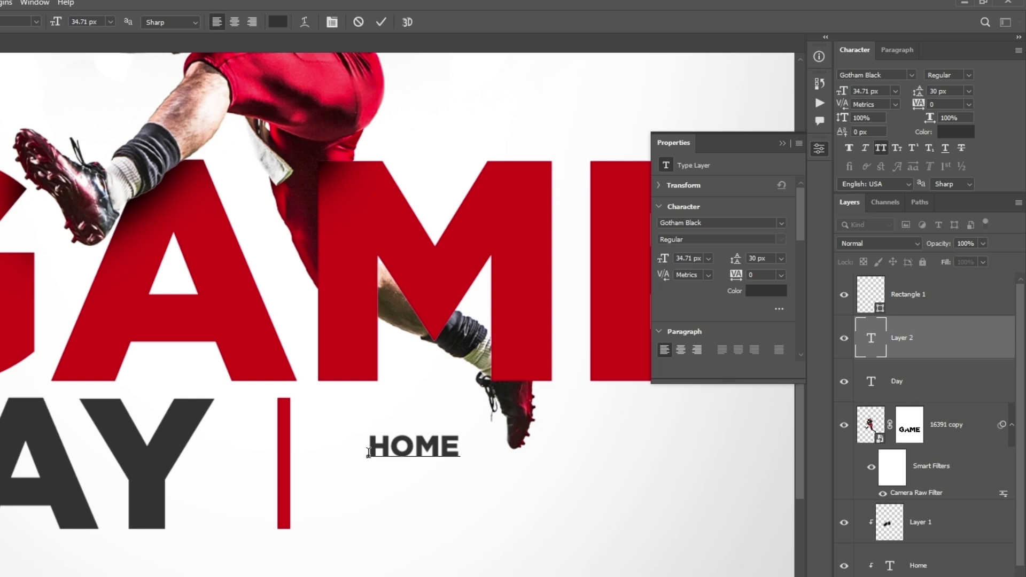
pyautogui.press('Return')
pyautogui.write('COMIN')
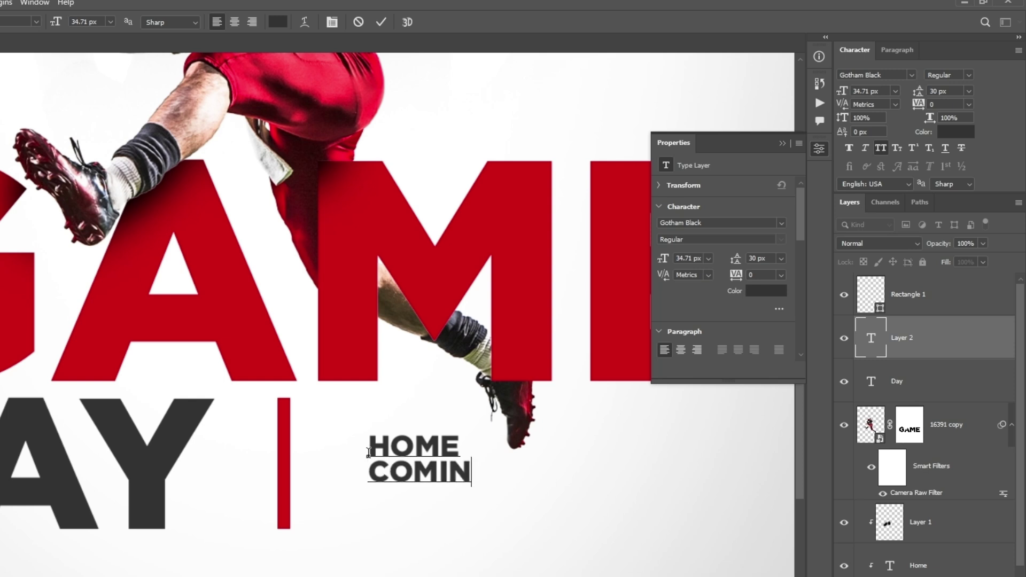
pyautogui.write('G')
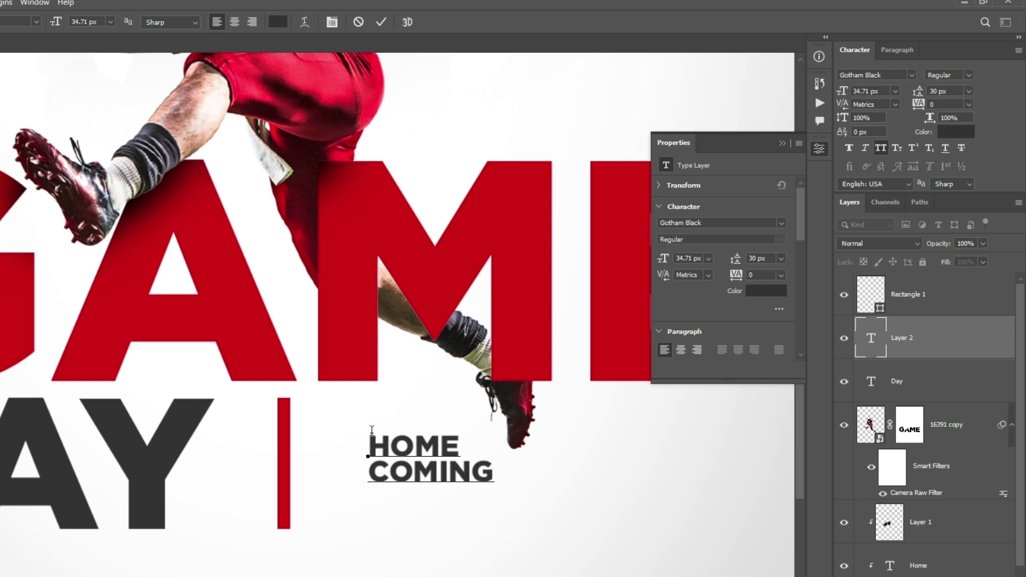
pyautogui.click(381, 22)
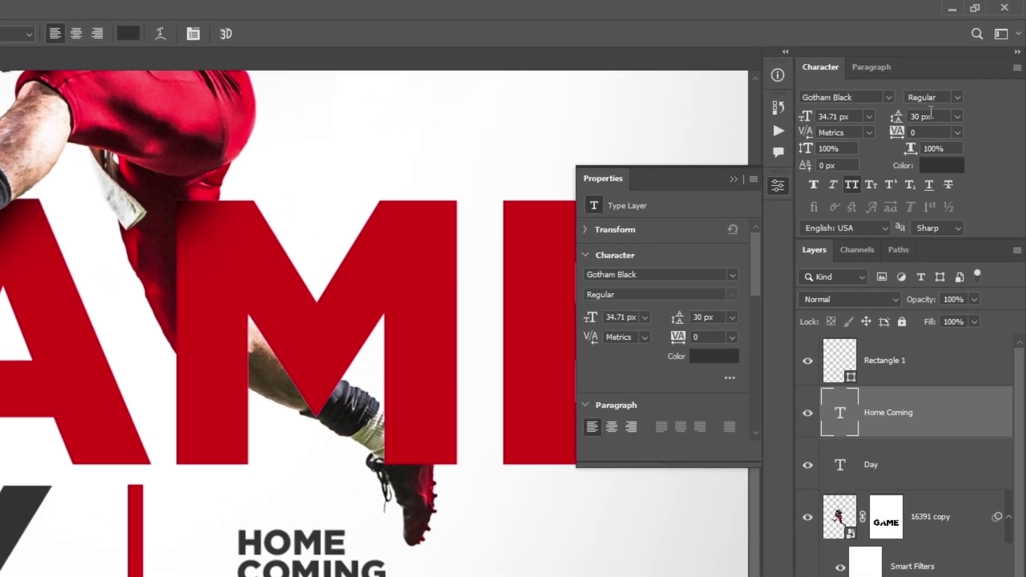
# - Change the HOME COMING text's font to Gotham Medium
pyautogui.click(862, 98)
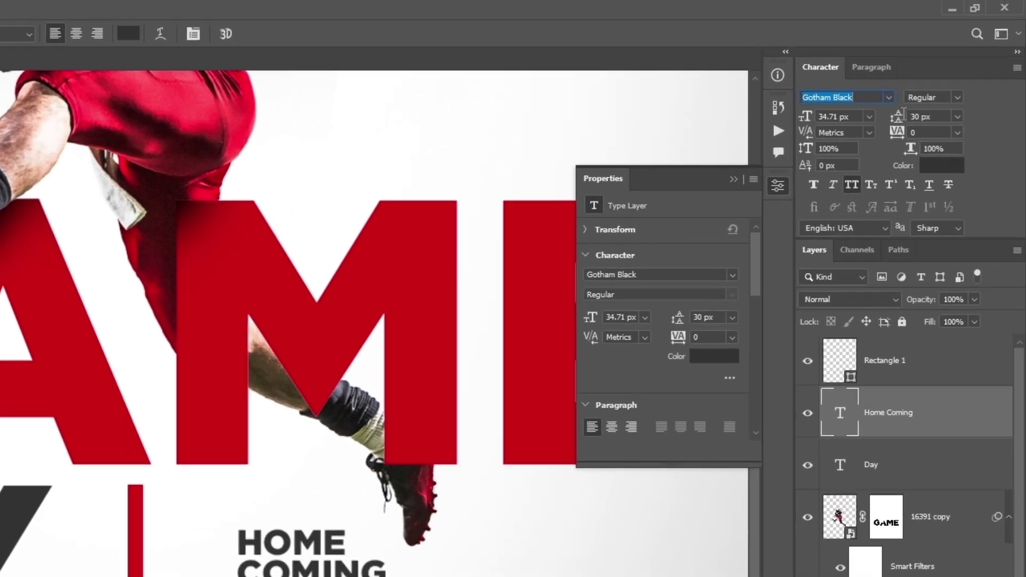
pyautogui.write('goth')
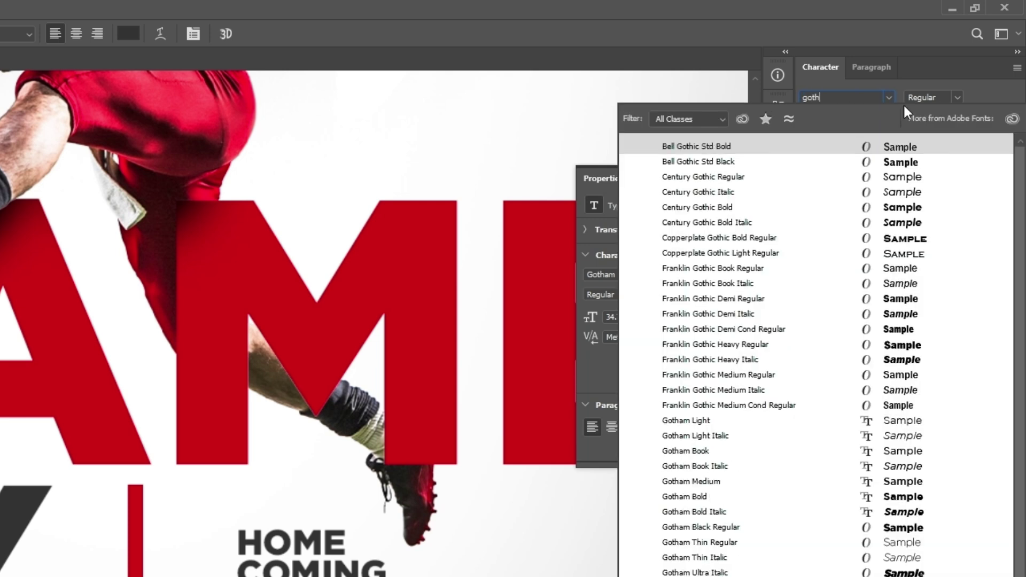
pyautogui.write('am')
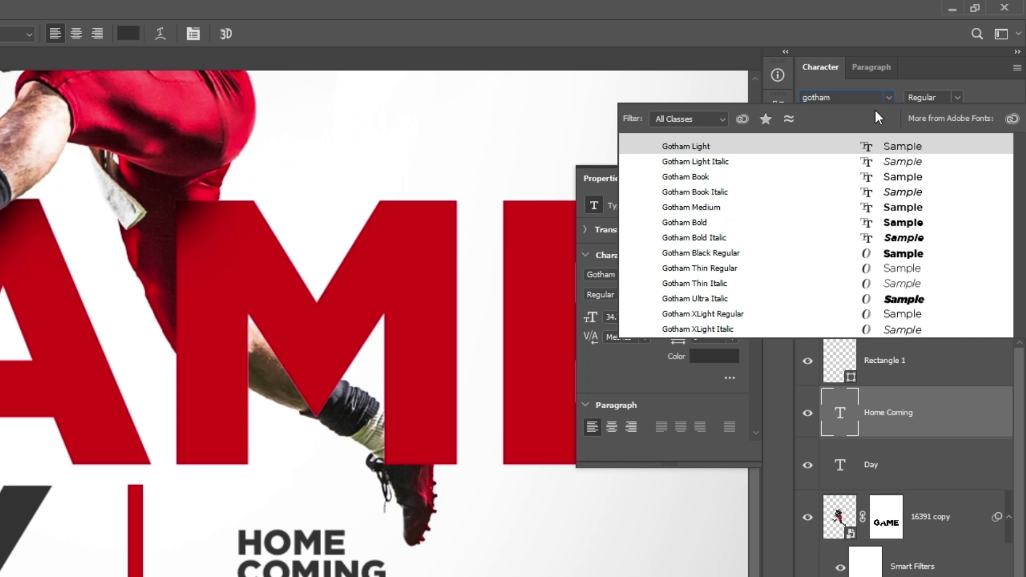
pyautogui.click(686, 208)
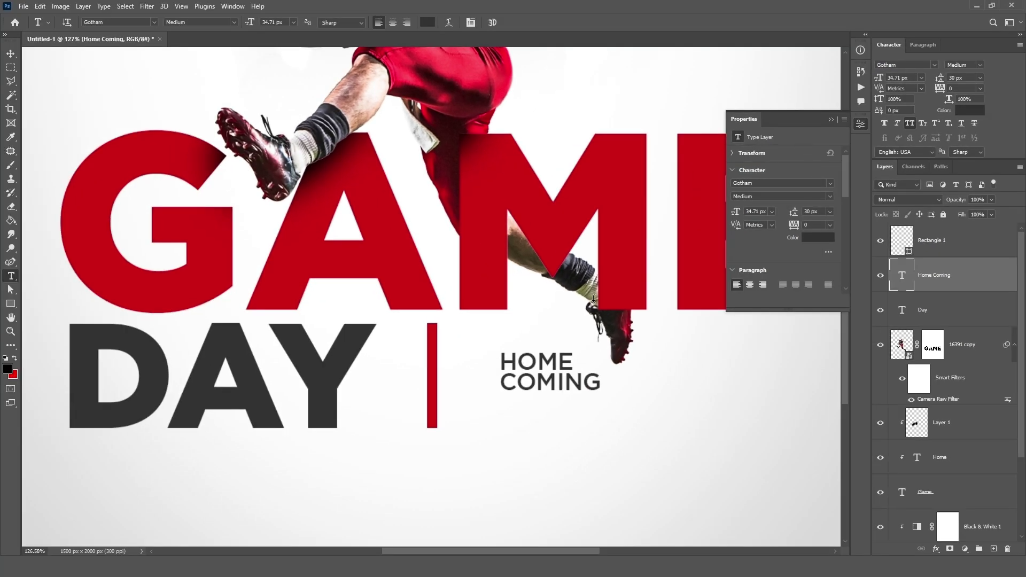
# - Move HOME COMING up next to the red bar and enlarge it proportionally to 51.18 px
pyautogui.click(11, 54)
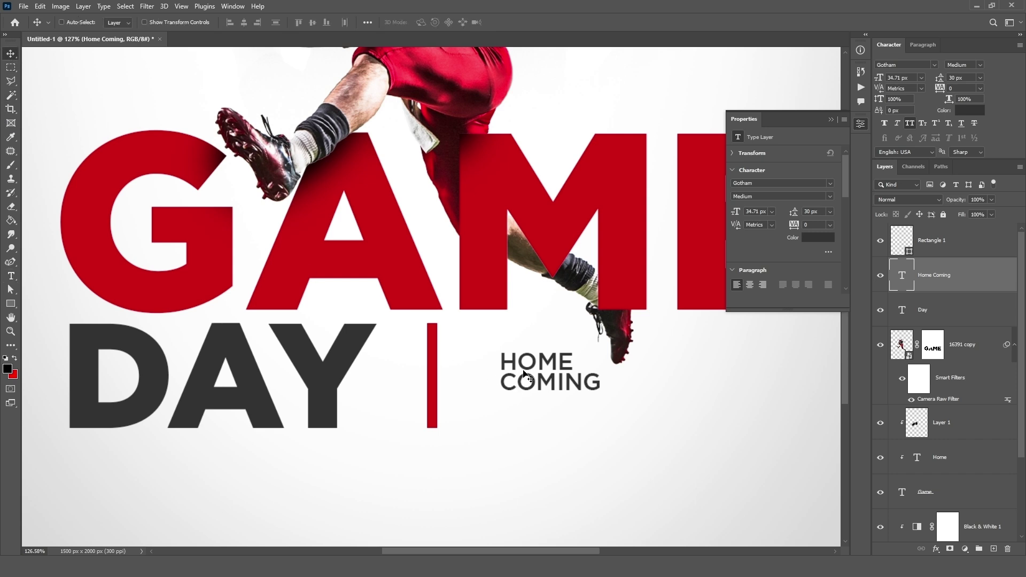
pyautogui.moveTo(524, 374); pyautogui.dragTo(483, 349)
pyautogui.press('ctrl')
pyautogui.hotkey('ctrl', 't')
pyautogui.moveTo(560, 367); pyautogui.dragTo(608, 389)
pyautogui.click(528, 22)
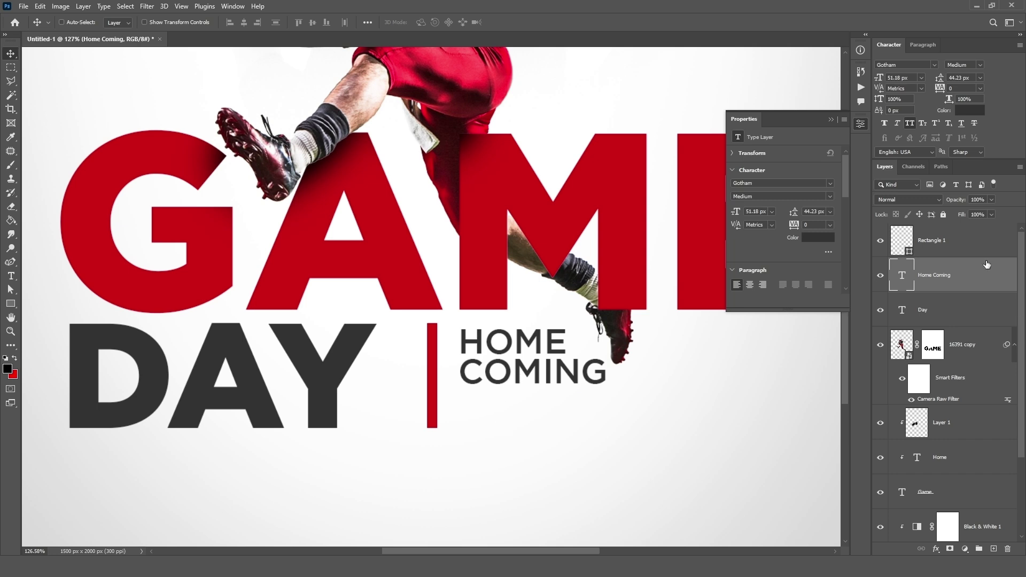
# - Add the date text 10.10.24 directly below HOME COMING
pyautogui.press('t')
pyautogui.click(463, 404)
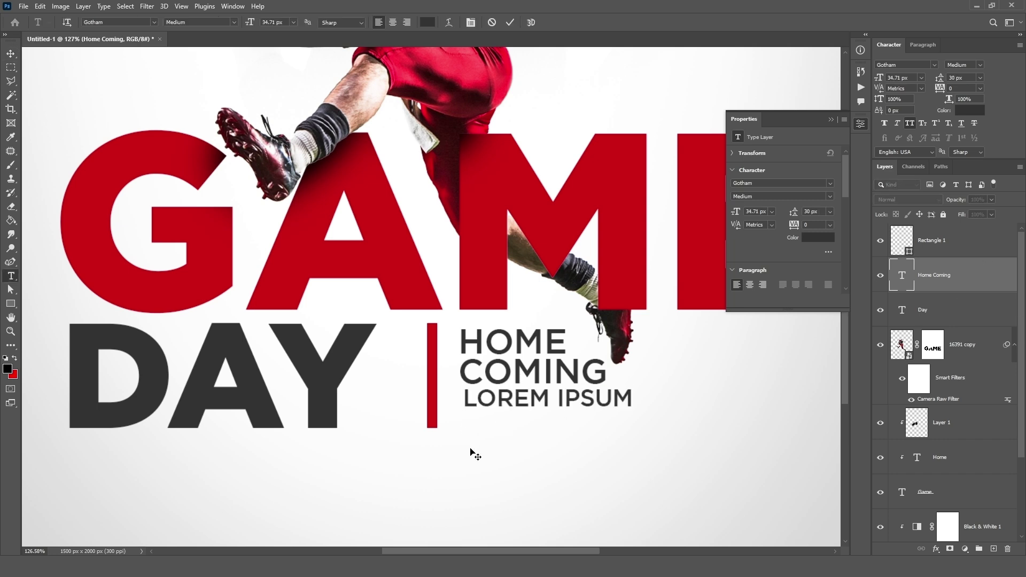
pyautogui.write('10')
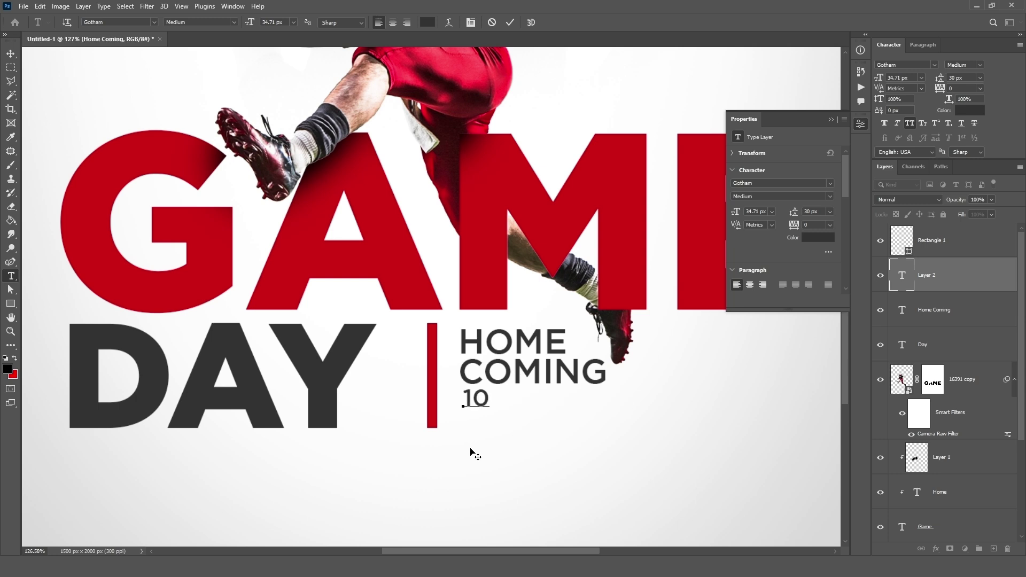
pyautogui.write('.10.24')
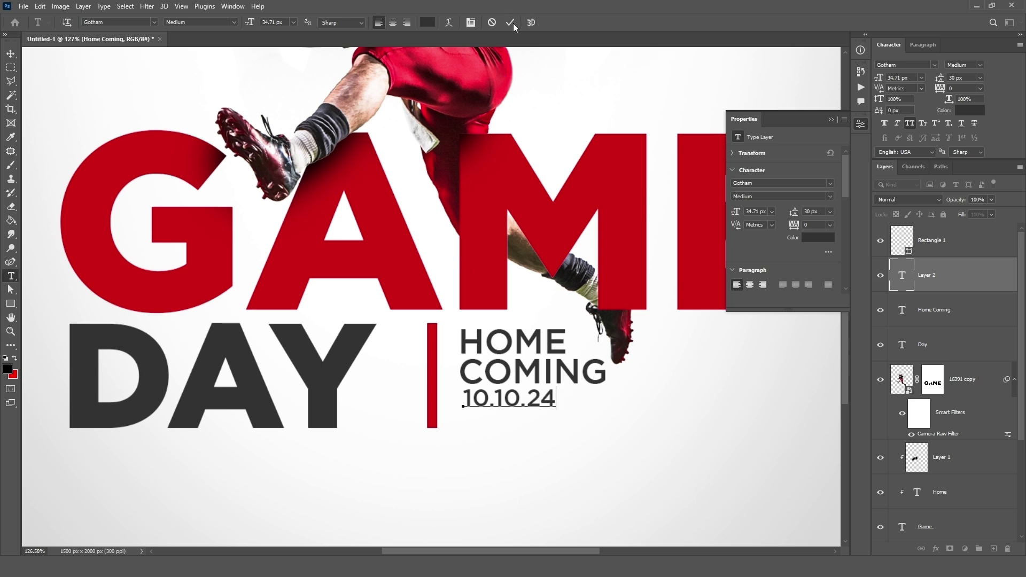
pyautogui.click(510, 22)
# - Enlarge the 10.10.24 text proportionally to 163.57% so it spans the width of COMING
pyautogui.hotkey('ctrl', 't')
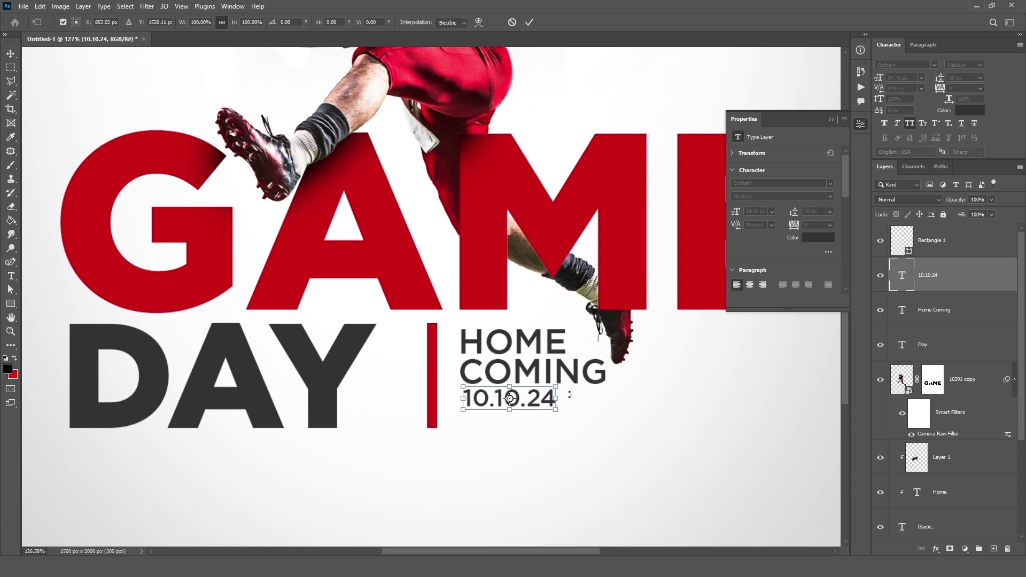
pyautogui.moveTo(559, 409)
pyautogui.mouseDown()
pyautogui.moveTo(618, 422)
pyautogui.moveTo(554, 419)
pyautogui.mouseUp()
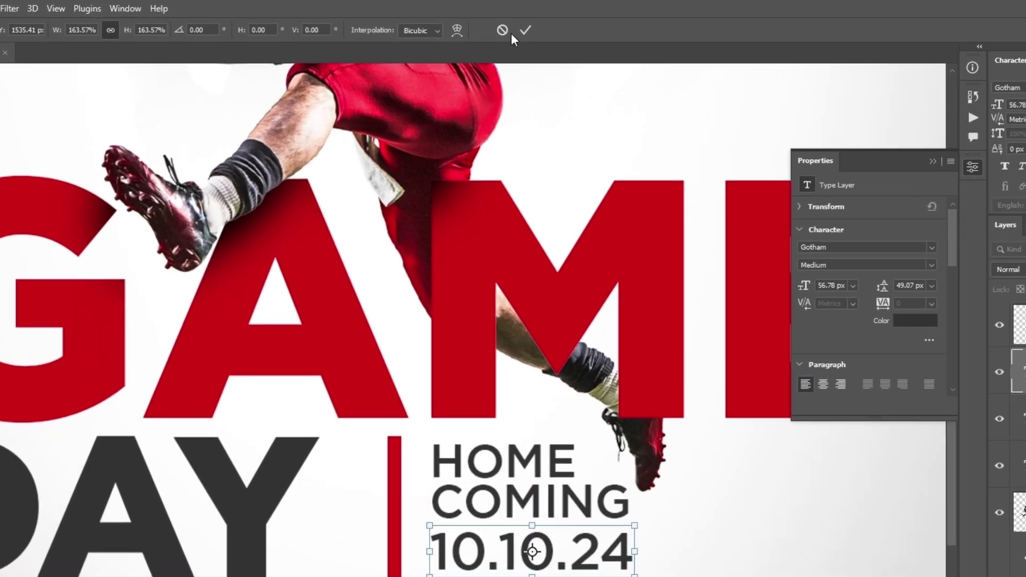
pyautogui.click(526, 30)
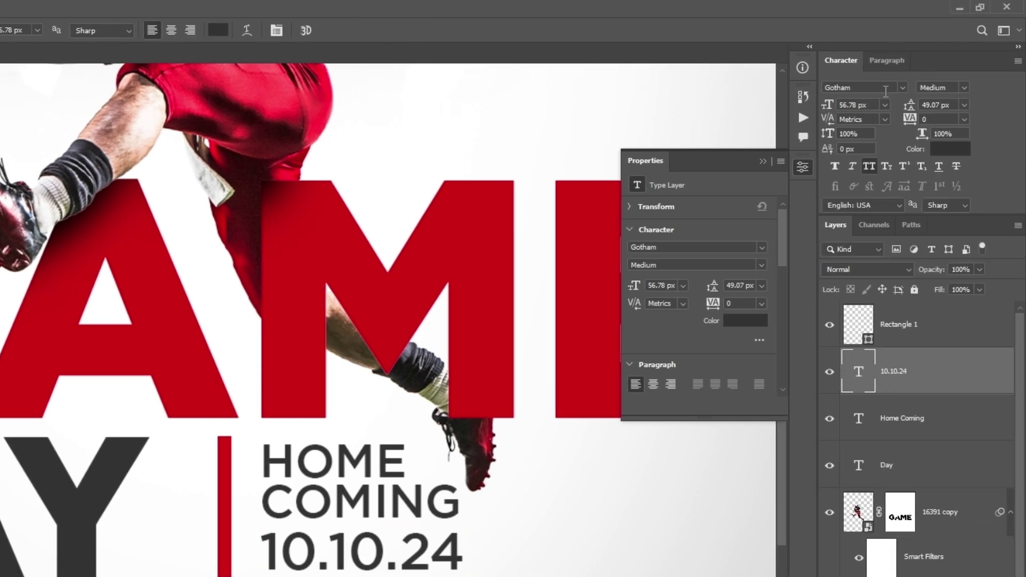
# - Change the 10.10.24 date text's font to Gotham Bold
pyautogui.click(885, 83)
pyautogui.write('gotham')
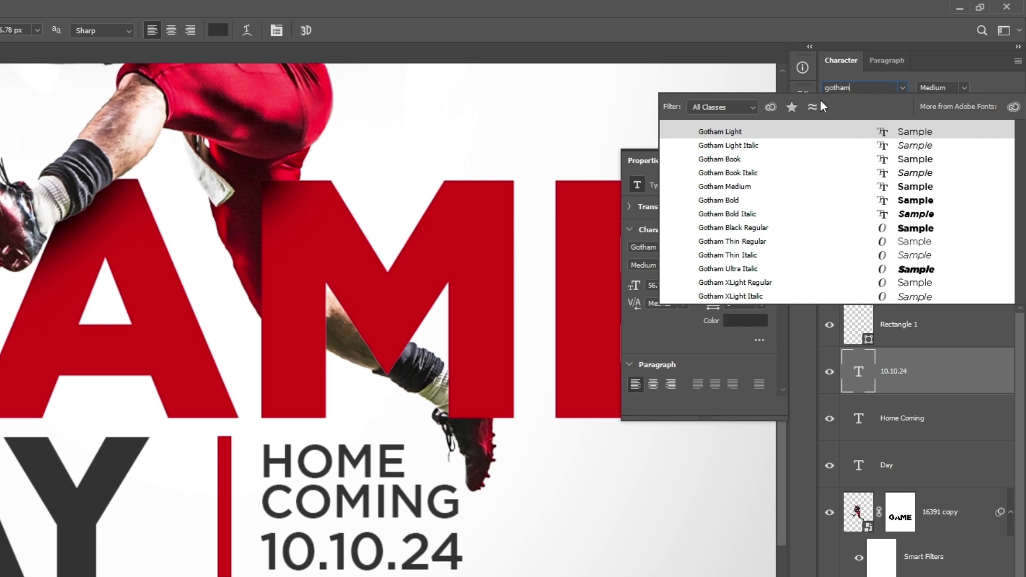
pyautogui.click(711, 202)
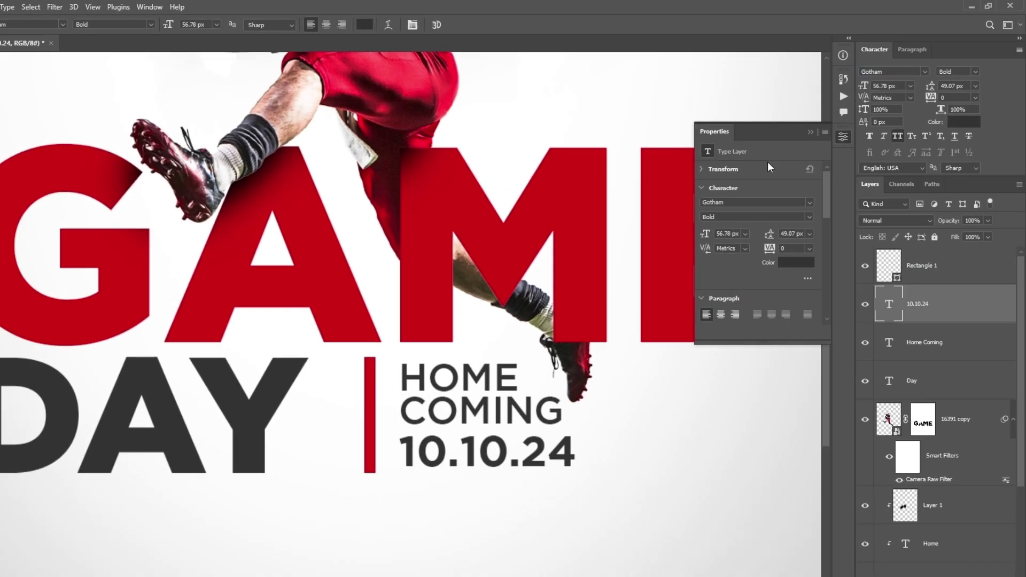
pyautogui.scroll(-2, 520, 308)
pyautogui.scroll(-2, 519, 309)
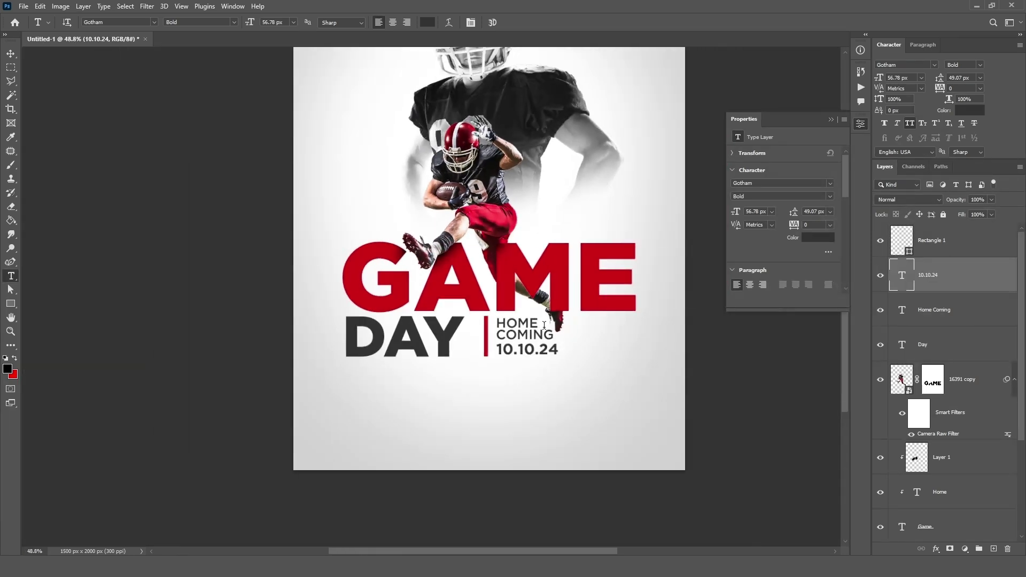
# - Scale the HOME COMING and 10.10.24 texts down together about their shared centre
pyautogui.scroll(1, 544, 324)
pyautogui.keyDown('shift'); pyautogui.click(962, 320); pyautogui.keyUp('shift')
pyautogui.keyDown('shift'); pyautogui.click(965, 345); pyautogui.keyUp('shift')
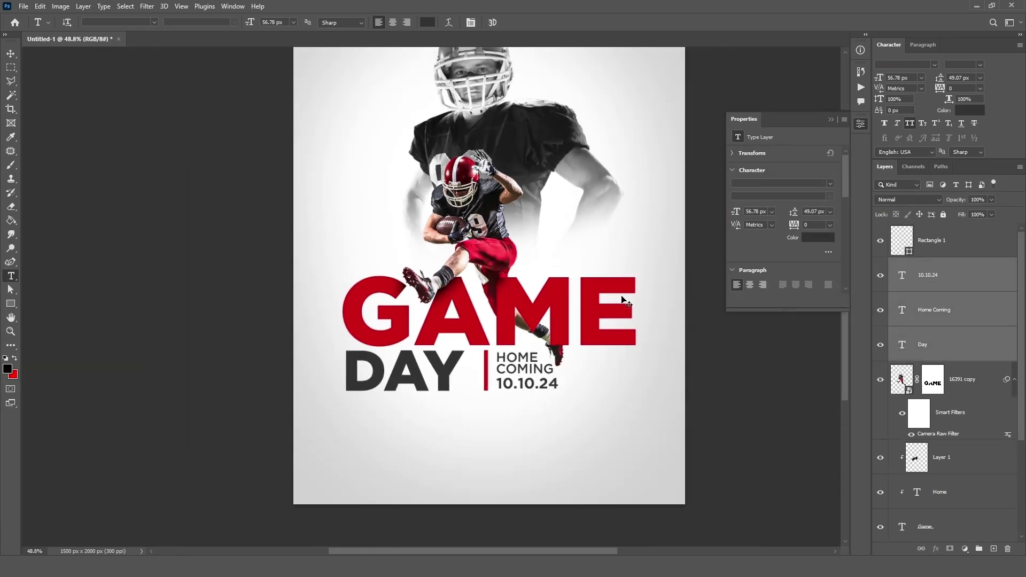
pyautogui.keyDown('ctrl'); pyautogui.click(962, 345); pyautogui.keyUp('ctrl')
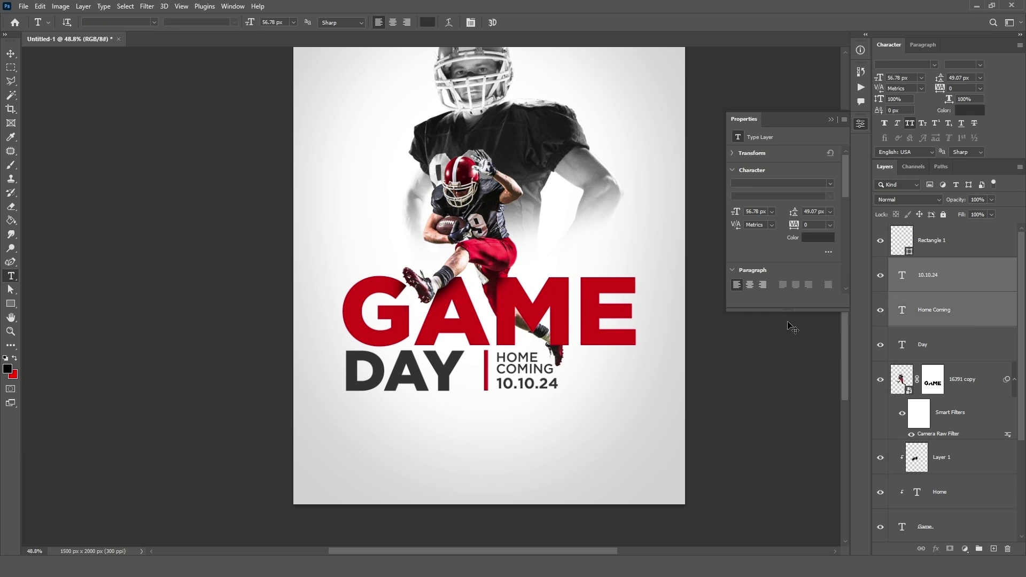
pyautogui.hotkey('ctrl', 't')
pyautogui.moveTo(527, 349); pyautogui.dragTo(526, 359)
pyautogui.press('Return')
pyautogui.press('t')
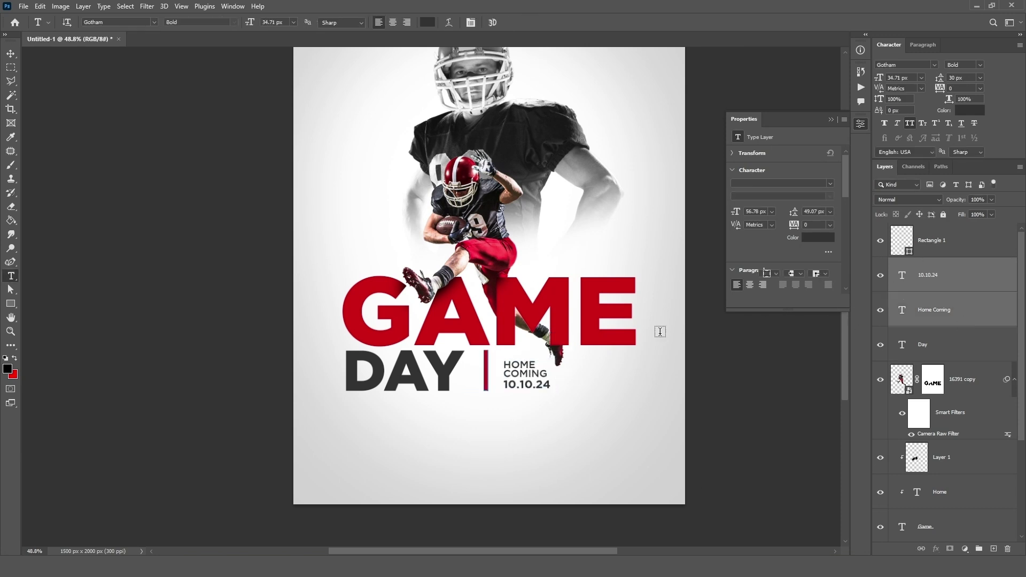
# - Shorten the red bar to a height of 130.07 px and move it close beside the HOME COMING text
pyautogui.hotkey('alt', ']')
pyautogui.hotkey('ctrl', 't')
pyautogui.moveTo(486, 351); pyautogui.dragTo(486, 356)
pyautogui.click(522, 22)
pyautogui.press('v')
pyautogui.moveTo(478, 433); pyautogui.dragTo(488, 434)
# - Move the red bar, HOME COMING and the date together up and away from DAY, placing the bar at X 796 px
pyautogui.keyDown('shift'); pyautogui.click(958, 322); pyautogui.keyUp('shift')
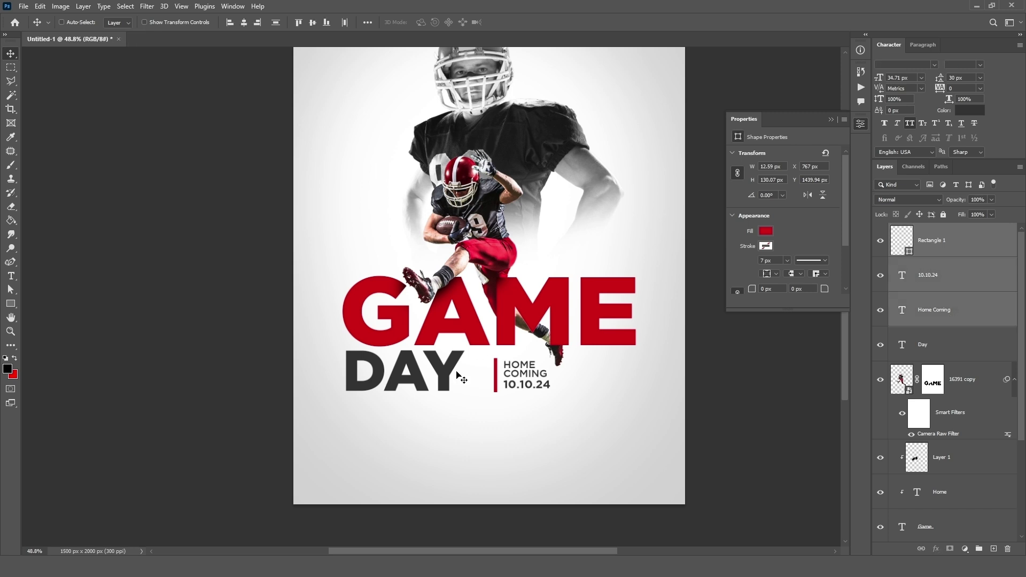
pyautogui.moveTo(512, 381)
pyautogui.mouseDown()
pyautogui.moveTo(497, 379)
pyautogui.moveTo(512, 372)
pyautogui.mouseUp()
pyautogui.click(970, 248)
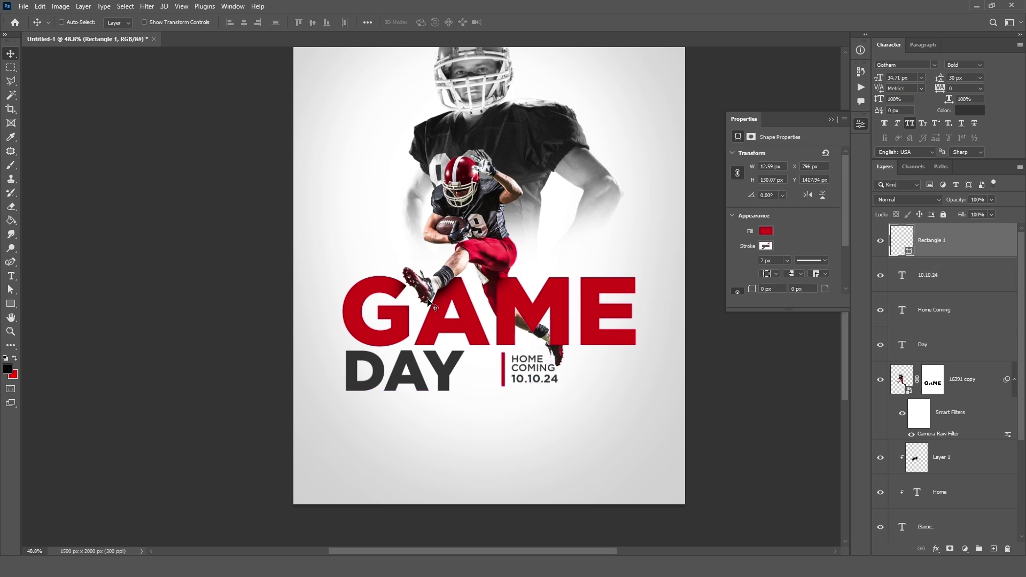
# - Enlarge the DAY text slightly beneath GAME
pyautogui.scroll(-1, 481, 320)
pyautogui.keyDown('ctrl'); pyautogui.click(446, 369); pyautogui.keyUp('ctrl')
pyautogui.hotkey('ctrl', 't')
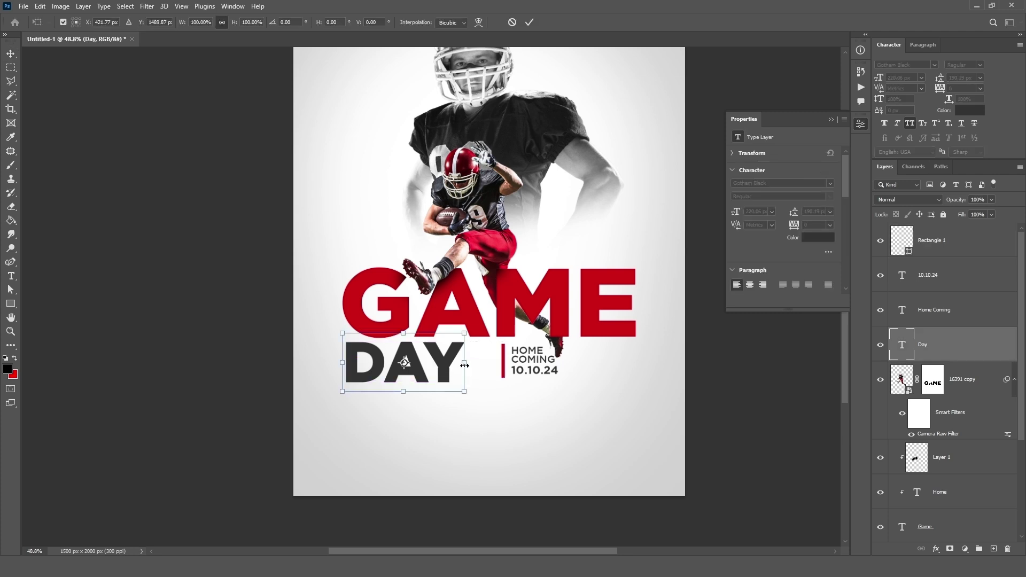
pyautogui.moveTo(465, 362); pyautogui.dragTo(522, 378)
pyautogui.click(529, 22)
pyautogui.scroll(-1, 642, 369)
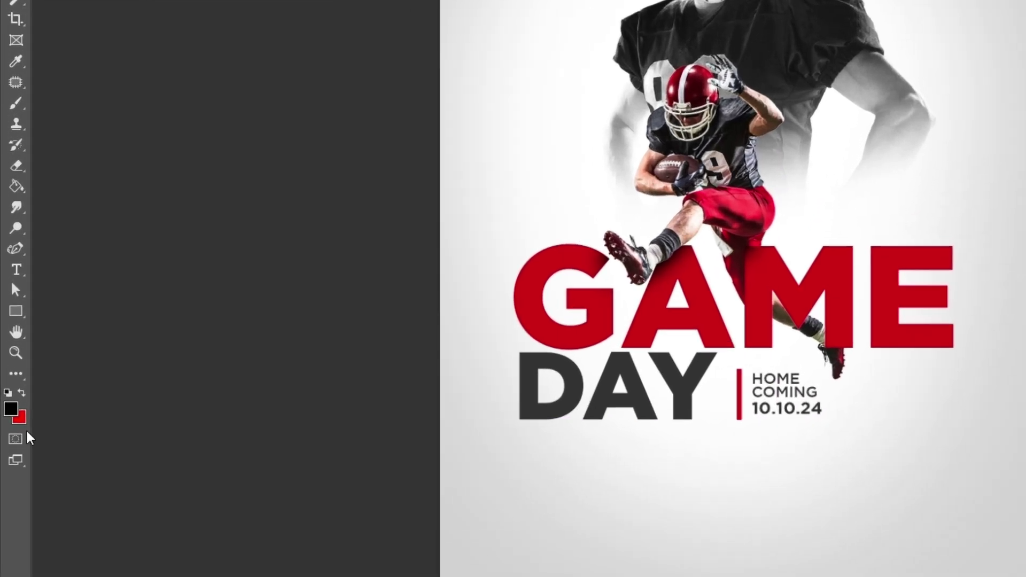
# - Add a wide paragraph text box with Lorem ipsum placeholder below DAY and set its font to Gotham Book
pyautogui.click(11, 278)
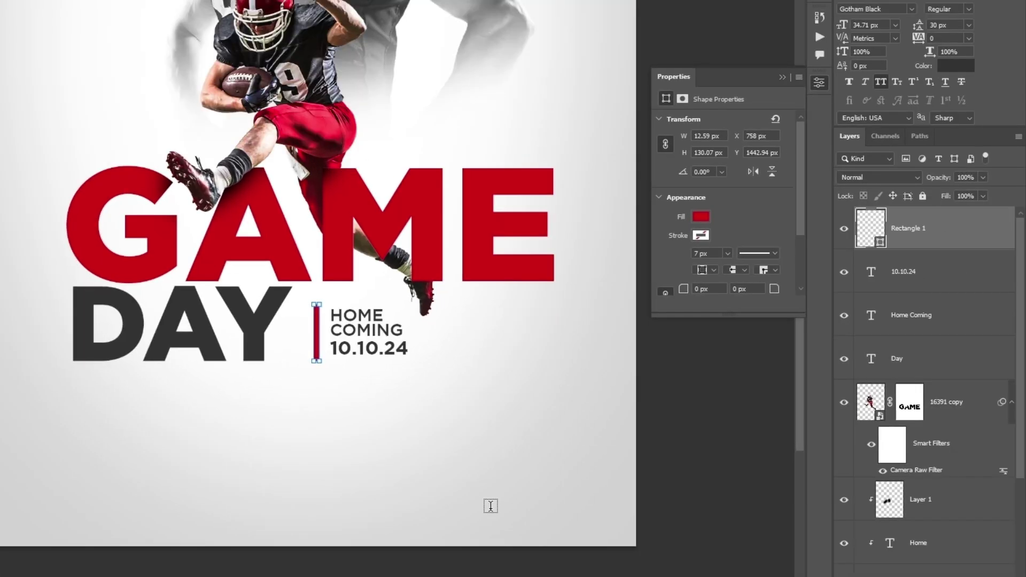
pyautogui.moveTo(109, 409); pyautogui.dragTo(557, 460)
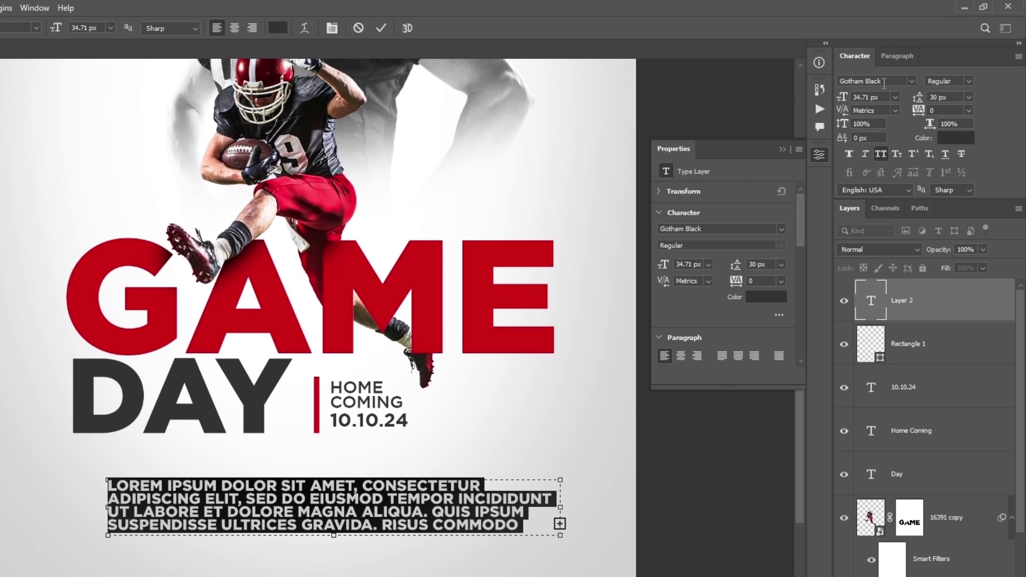
pyautogui.click(884, 83)
pyautogui.write('go')
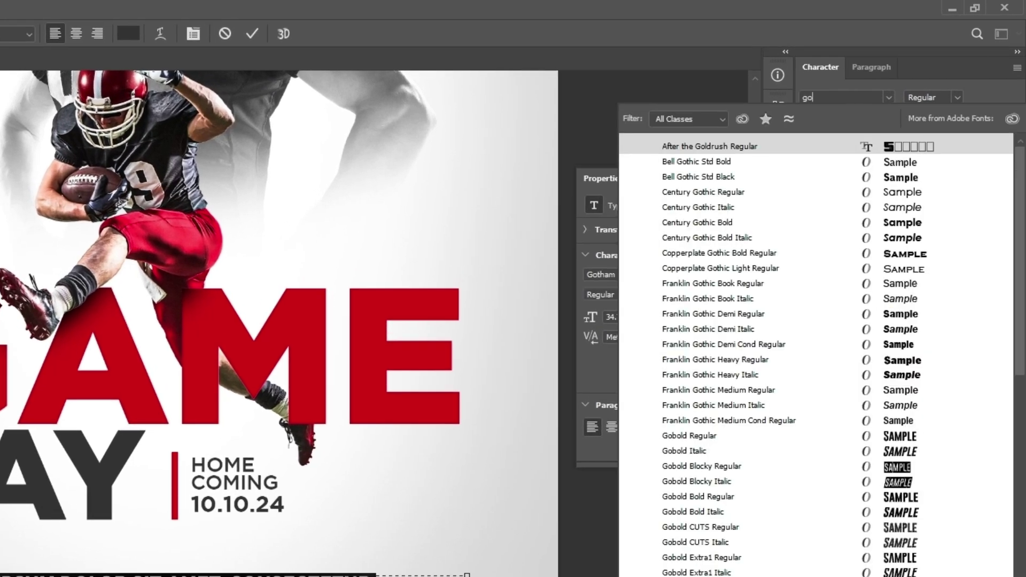
pyautogui.write('tham')
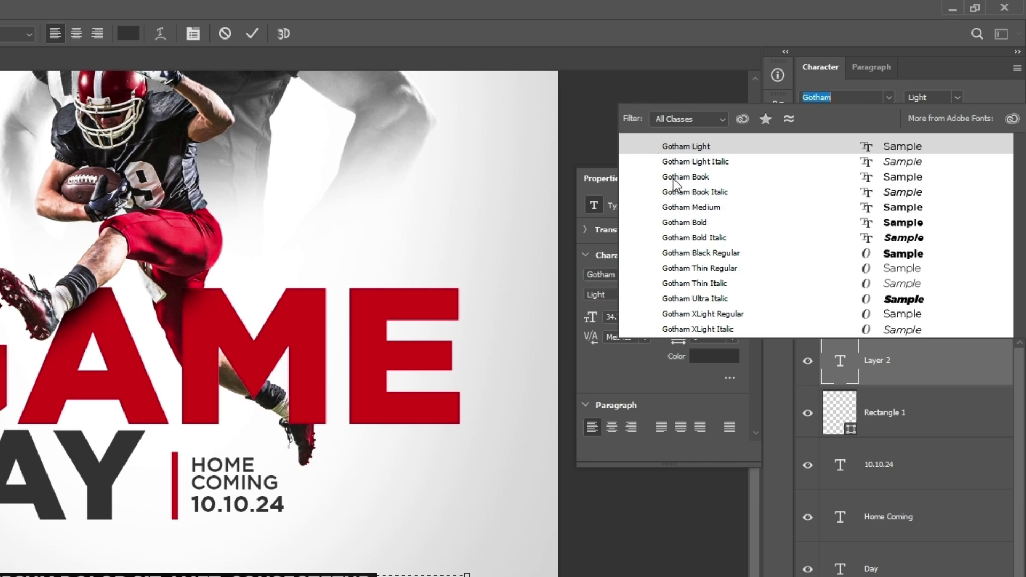
pyautogui.click(686, 177)
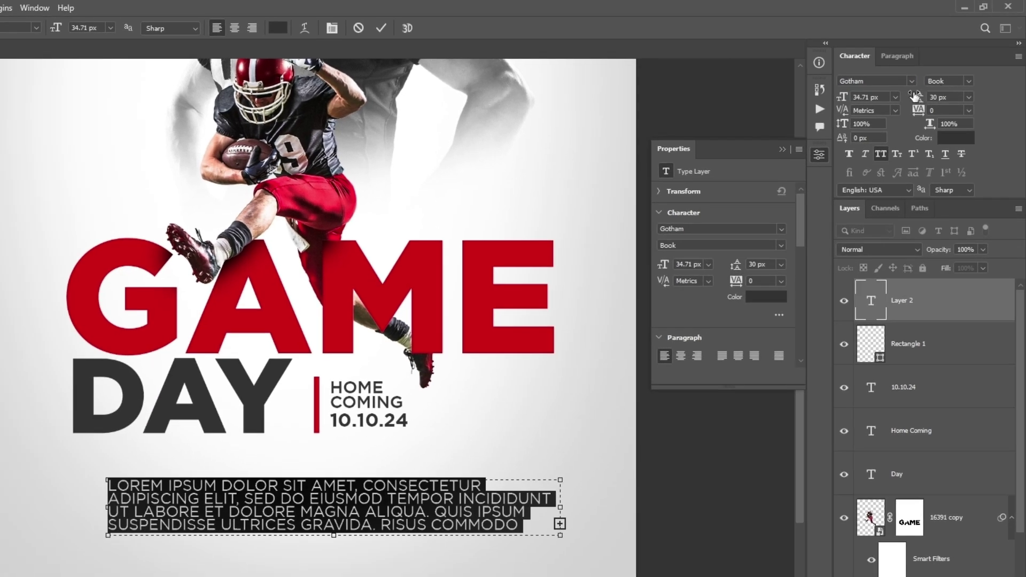
# - Set the placeholder paragraph to 18 px text with 24 px leading and centre-align it
pyautogui.click(884, 97)
pyautogui.write('18')
pyautogui.press('Tab')
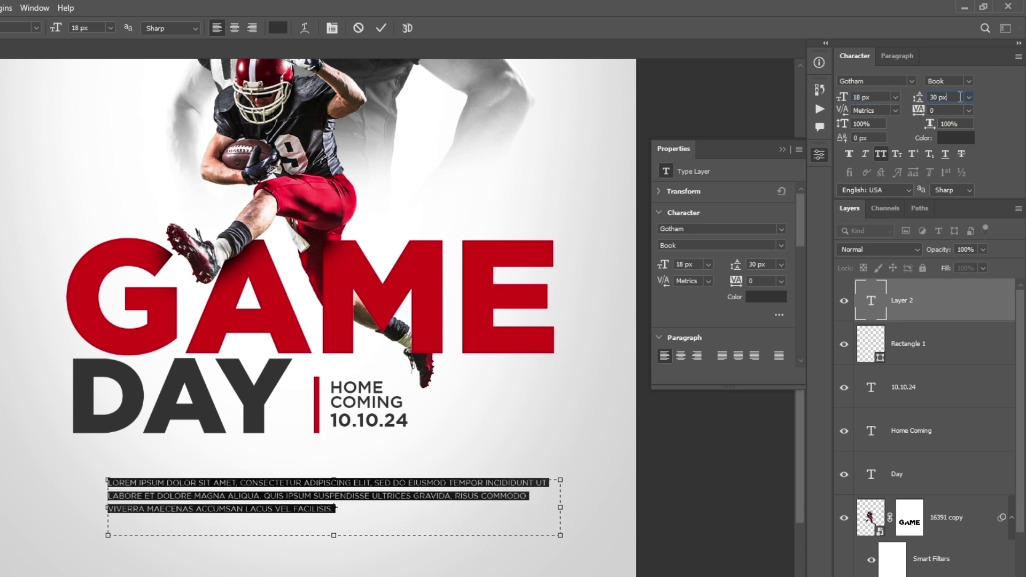
pyautogui.write('24')
pyautogui.click(906, 61)
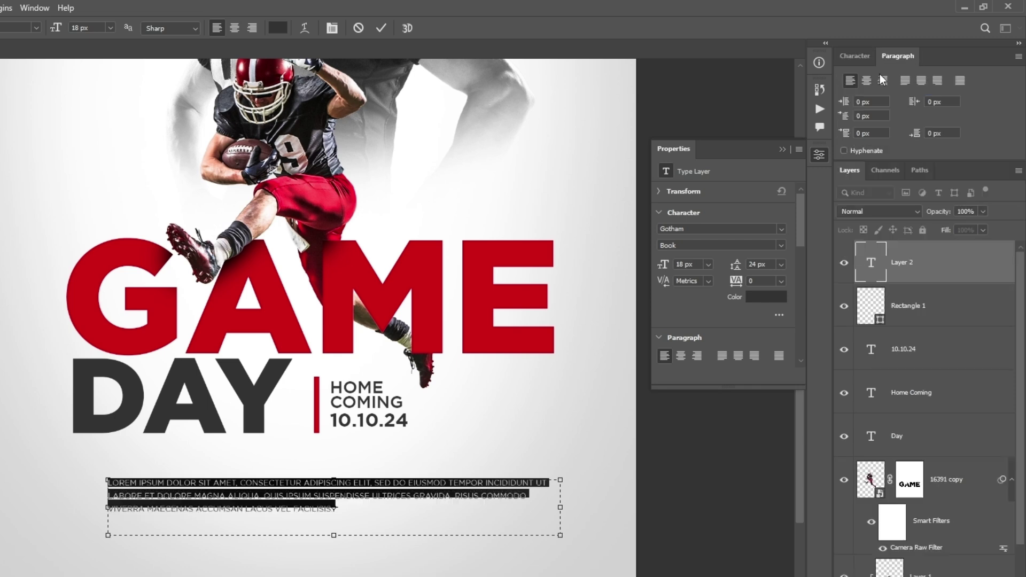
pyautogui.click(867, 80)
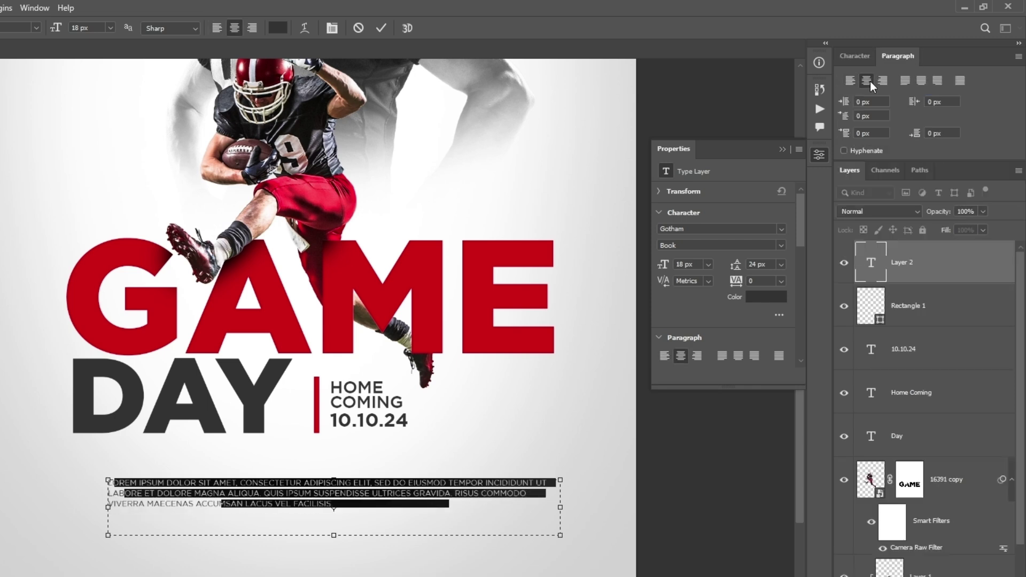
pyautogui.click(383, 30)
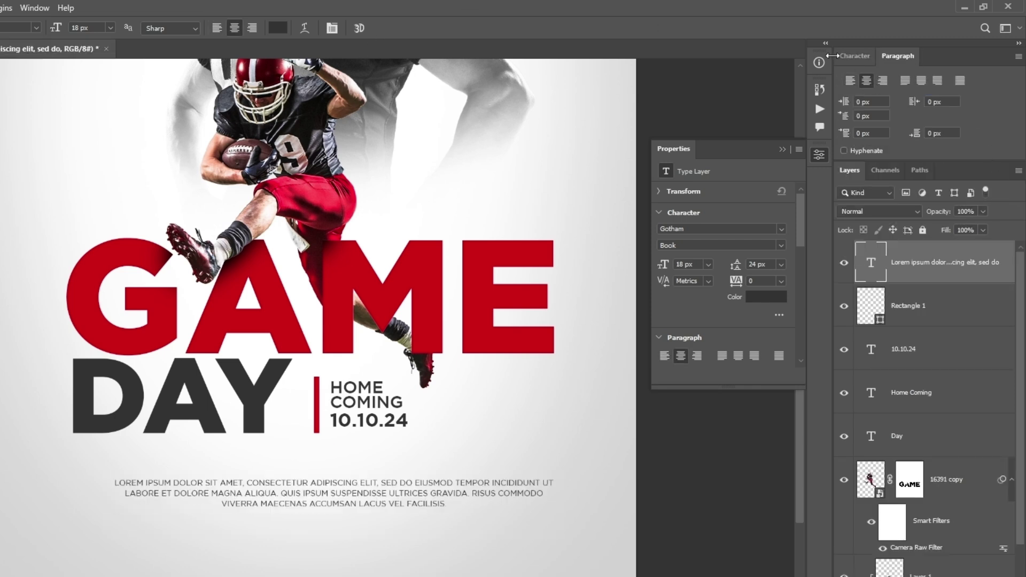
# - Change the placeholder paragraph's weight to Medium and move it left so it sits centred beneath the GAME DAY title
pyautogui.click(850, 55)
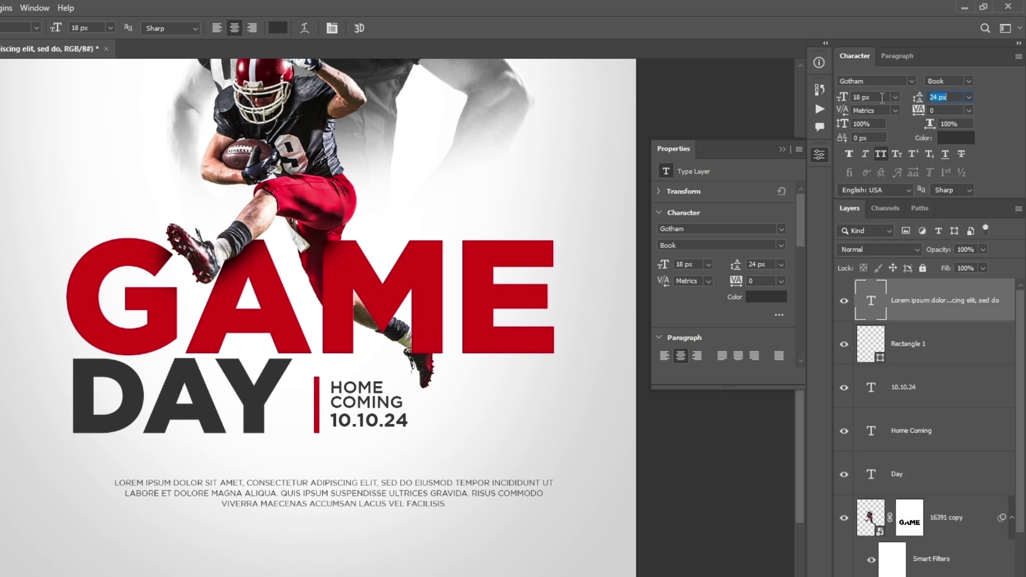
pyautogui.click(968, 82)
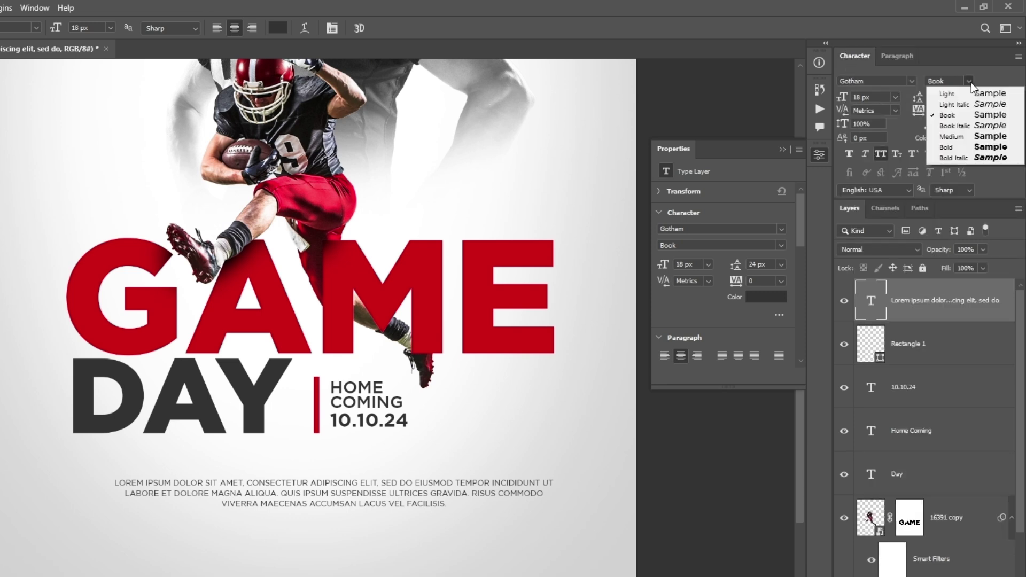
pyautogui.click(966, 133)
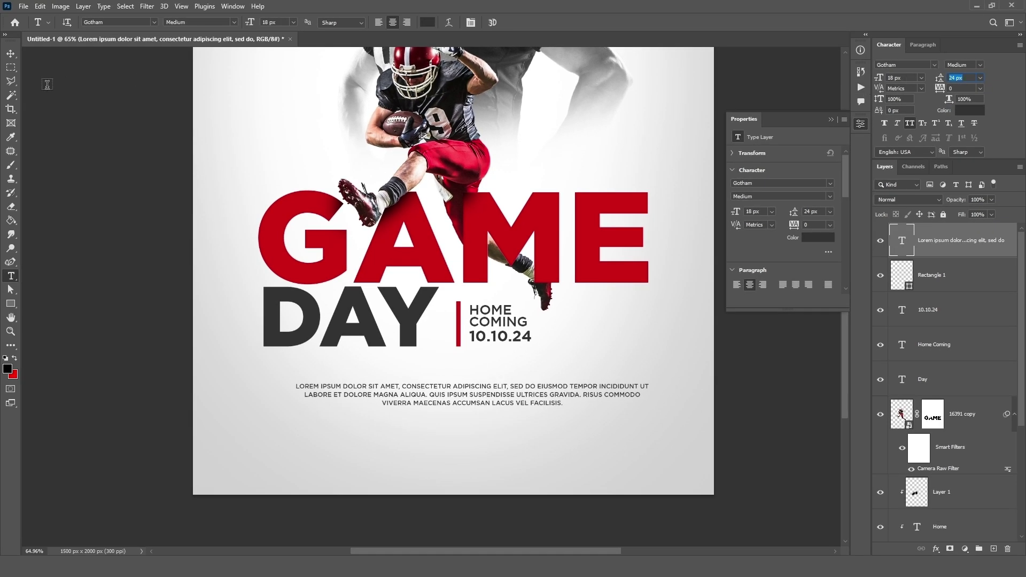
pyautogui.click(10, 54)
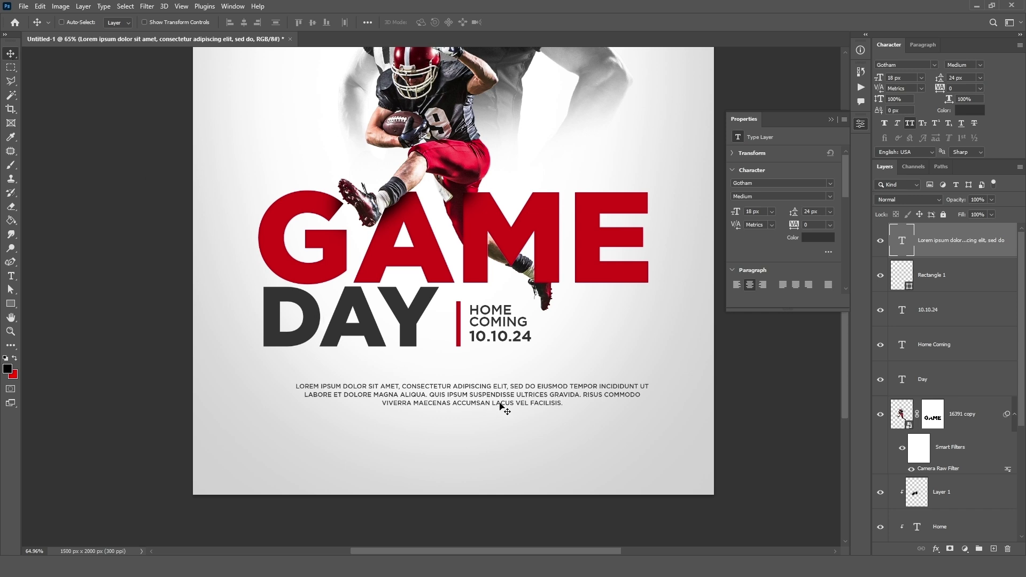
pyautogui.moveTo(505, 402); pyautogui.dragTo(483, 396)
pyautogui.scroll(-1, 512, 430)
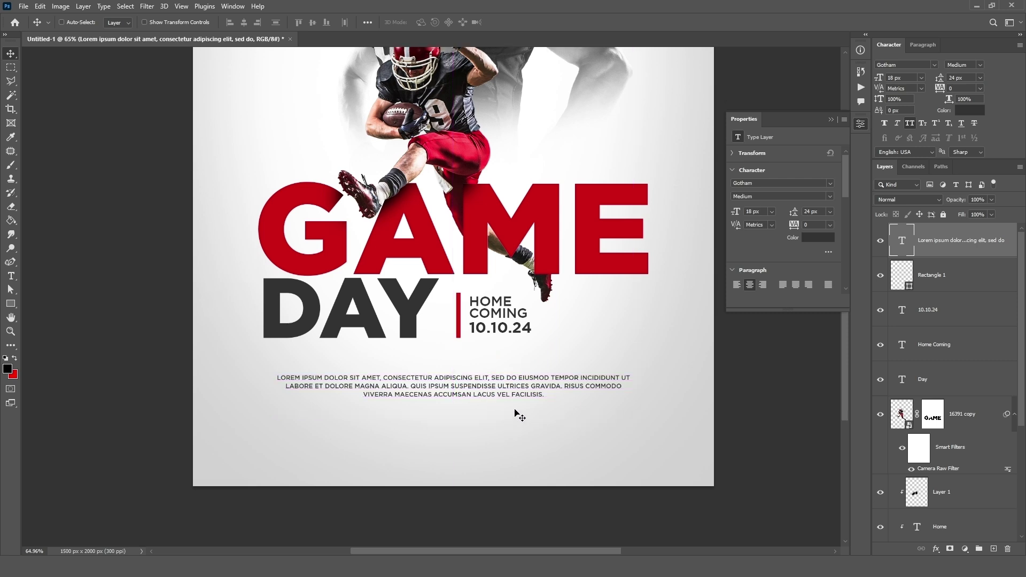
# - Move the placeholder paragraph up closer to DAY and fine-tune the gap between them
pyautogui.scroll(-2, 388, 321)
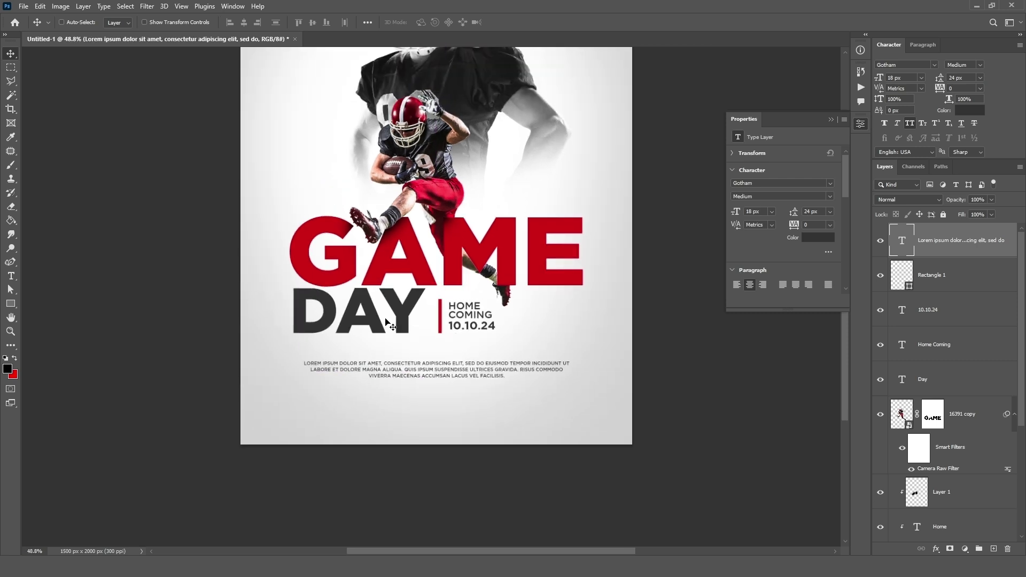
pyautogui.moveTo(463, 186); pyautogui.dragTo(475, 289)
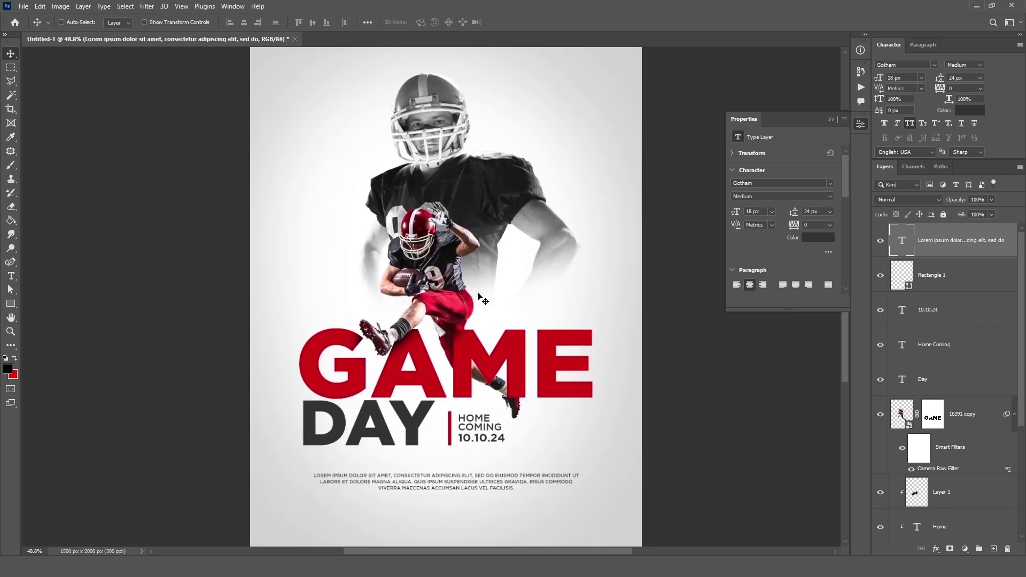
pyautogui.moveTo(501, 479); pyautogui.dragTo(501, 470)
pyautogui.scroll(3, 497, 319)
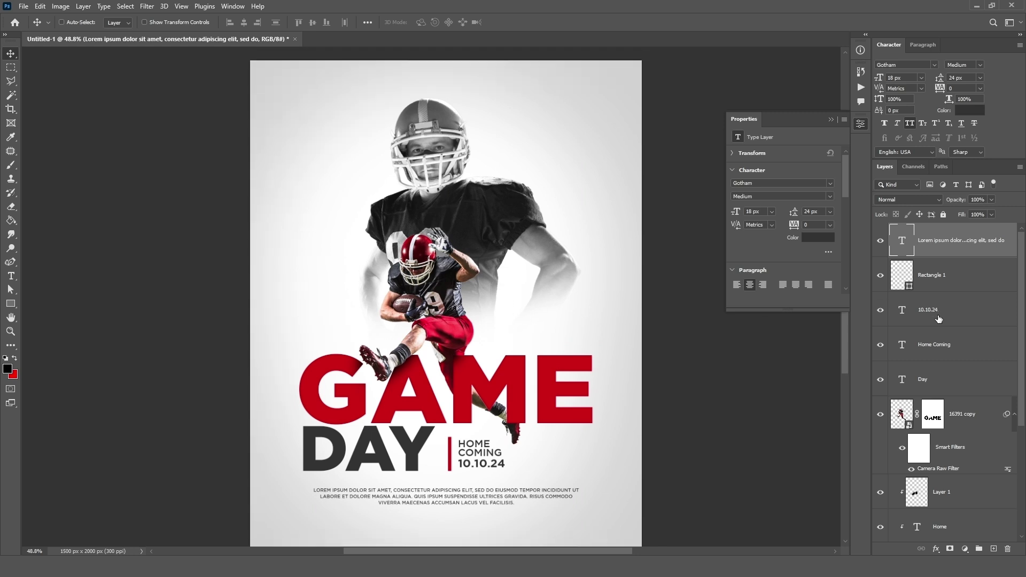
pyautogui.scroll(-3, 944, 380)
pyautogui.scroll(3, 942, 388)
pyautogui.scroll(-3, 433, 463)
pyautogui.moveTo(441, 488); pyautogui.dragTo(446, 480)
# - Change the placeholder paragraph's weight to Bold and its text colour to dark grey #4a4a4a
pyautogui.click(892, 75)
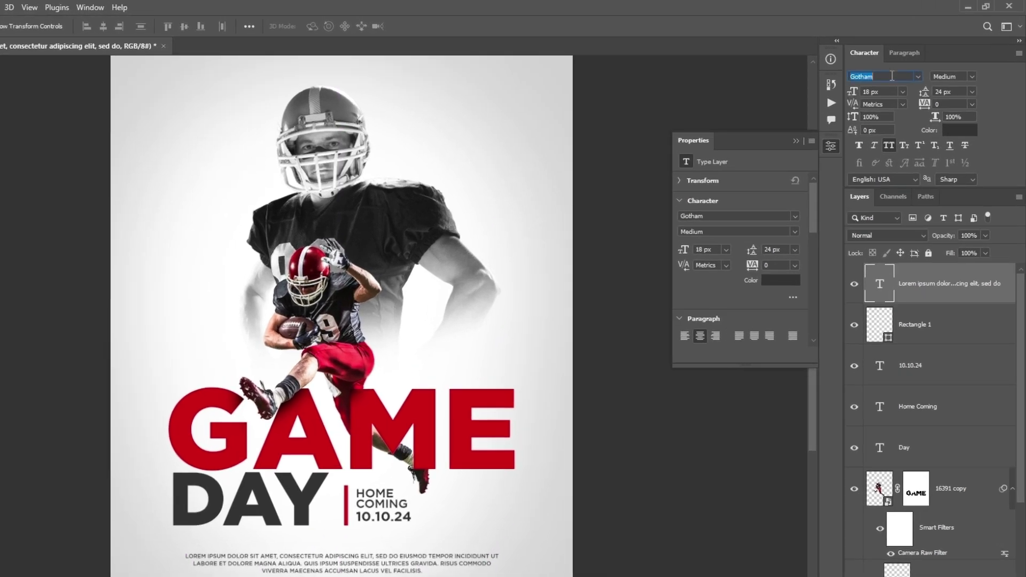
pyautogui.click(967, 76)
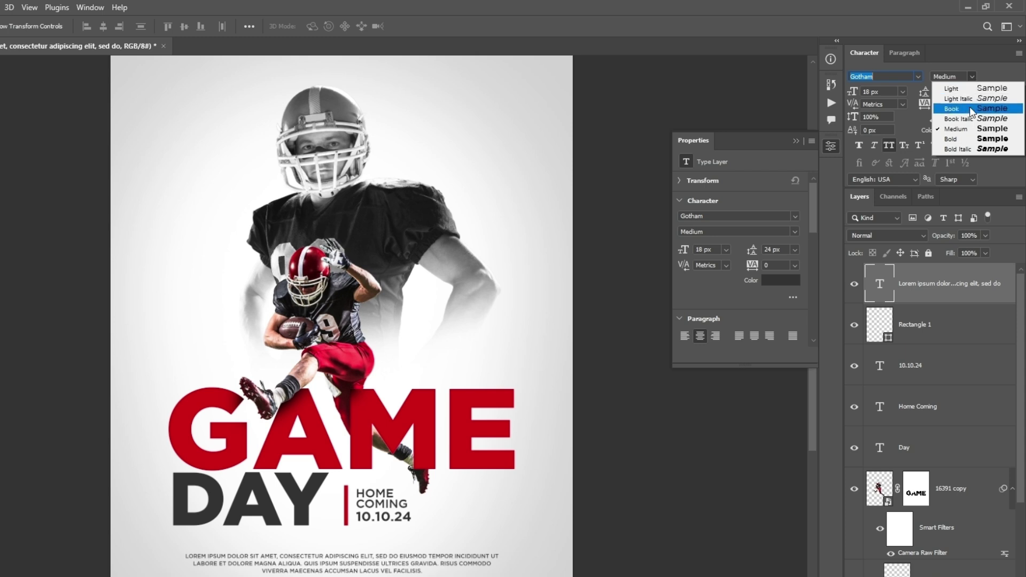
pyautogui.click(966, 139)
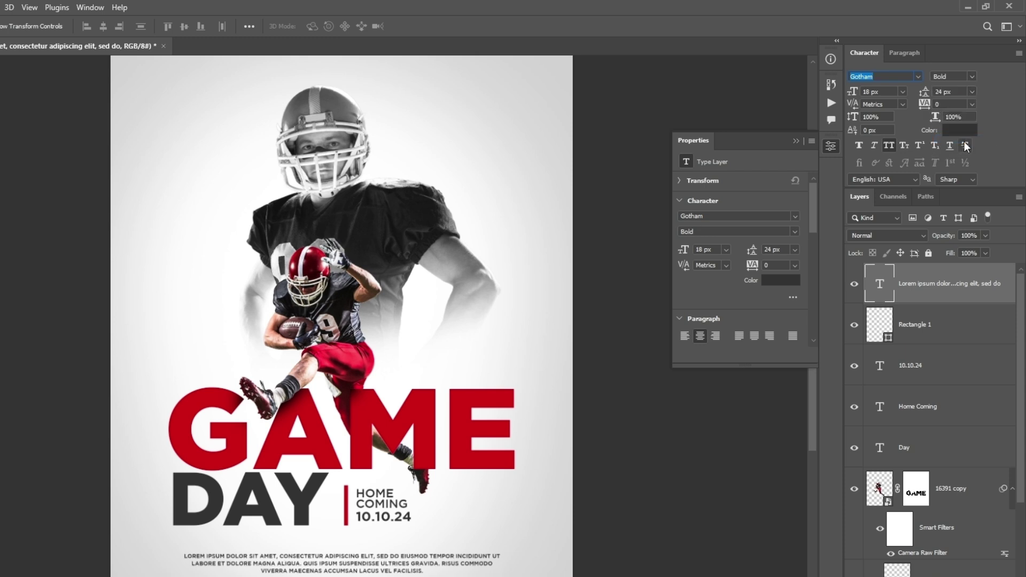
pyautogui.click(959, 130)
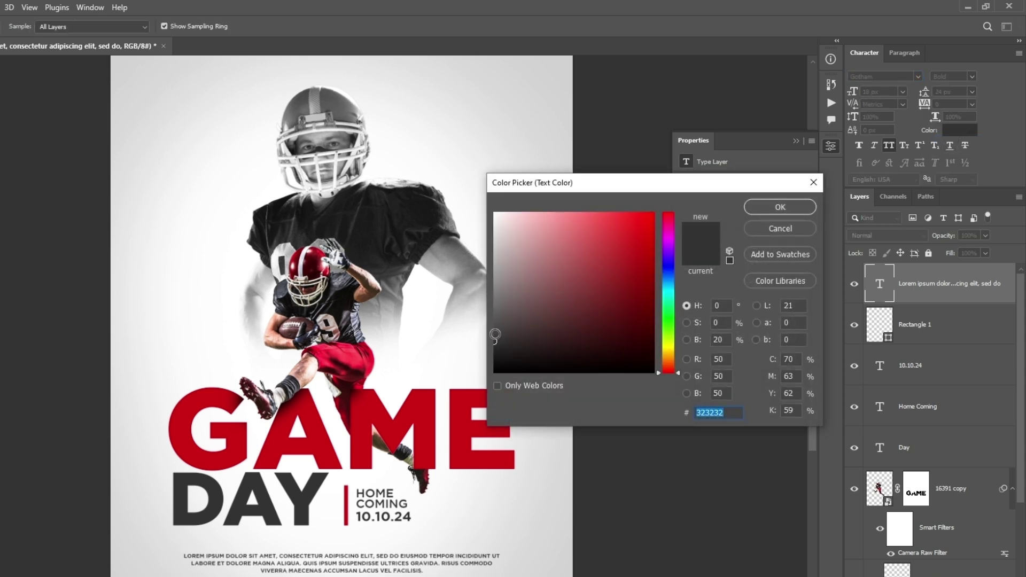
pyautogui.moveTo(494, 339); pyautogui.dragTo(489, 326)
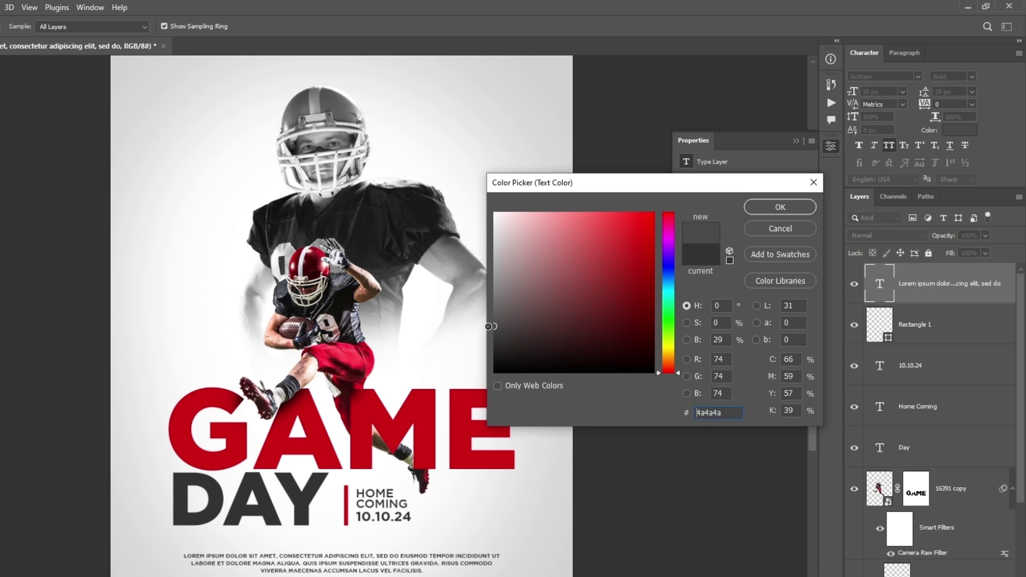
pyautogui.click(764, 206)
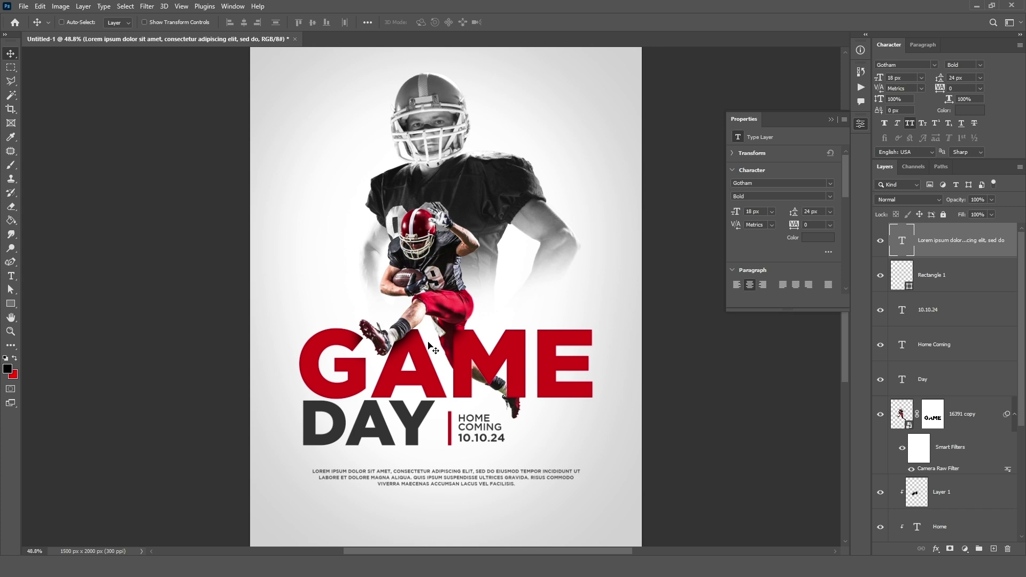
# - Delete the Home text layer that is clipped to the red GAME text layer
pyautogui.click(532, 344)
pyautogui.scroll(-1, 531, 347)
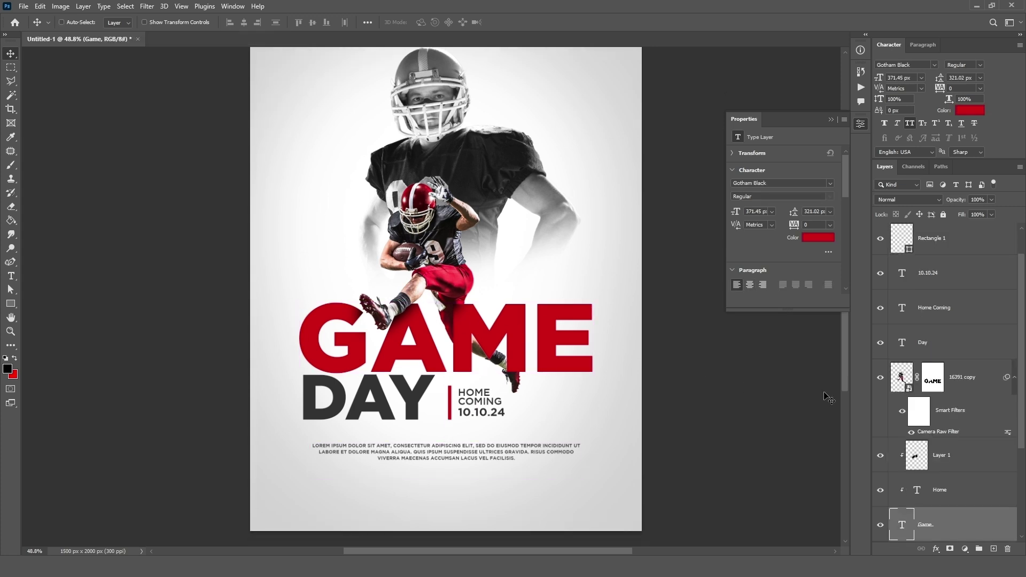
pyautogui.scroll(-1, 986, 480)
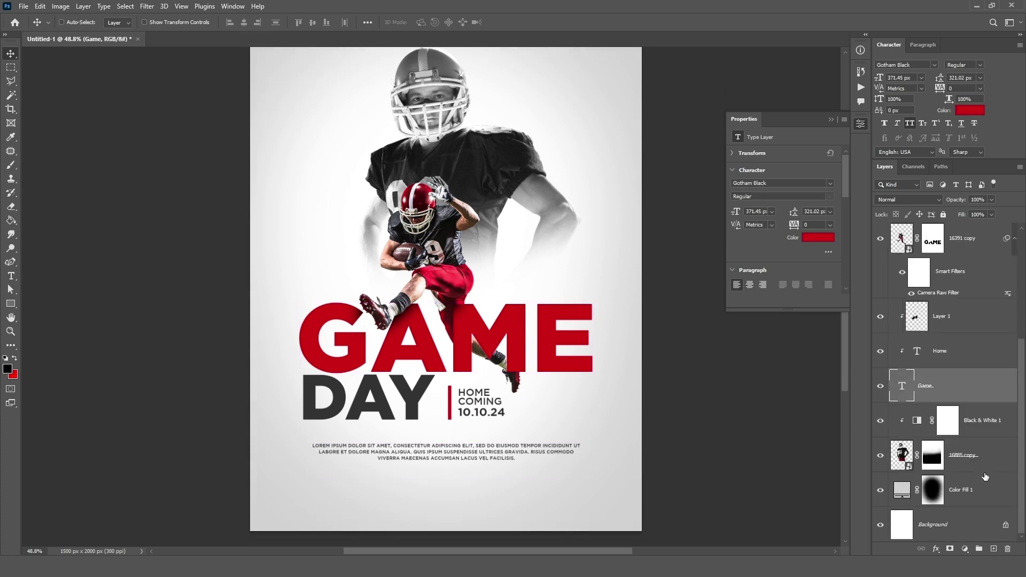
pyautogui.click(958, 359)
pyautogui.press('Delete')
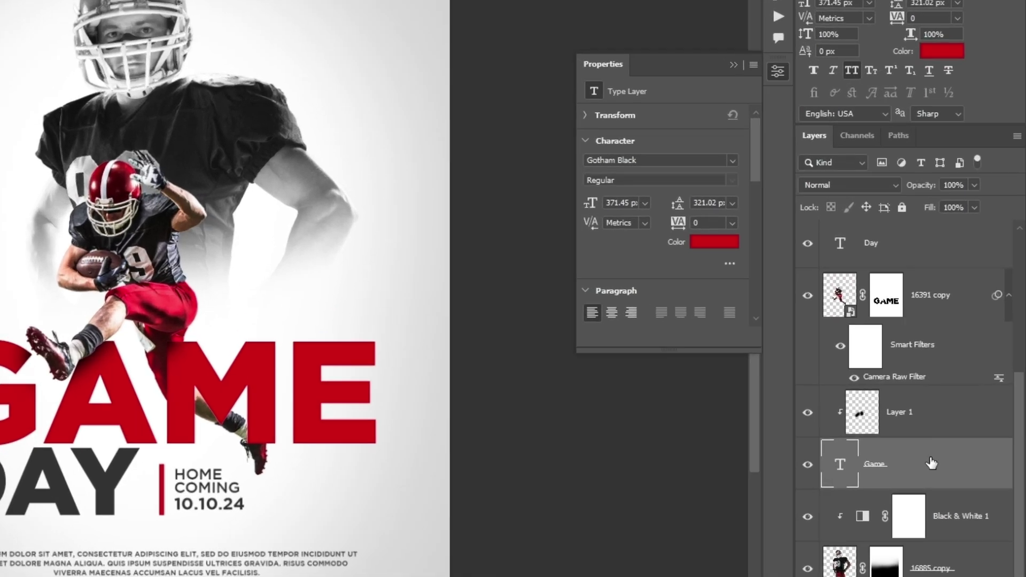
# - Duplicate the GAME text layer, place one copy directly above Layer 1 and set that copy's fill to 0%
pyautogui.hotkey('ctrl', 'j')
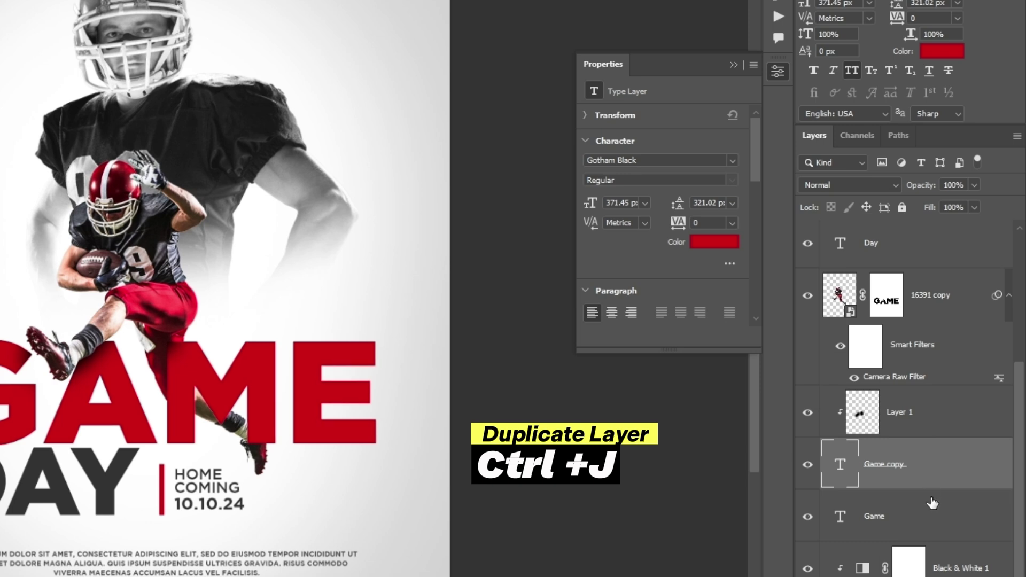
pyautogui.moveTo(932, 523); pyautogui.dragTo(927, 390)
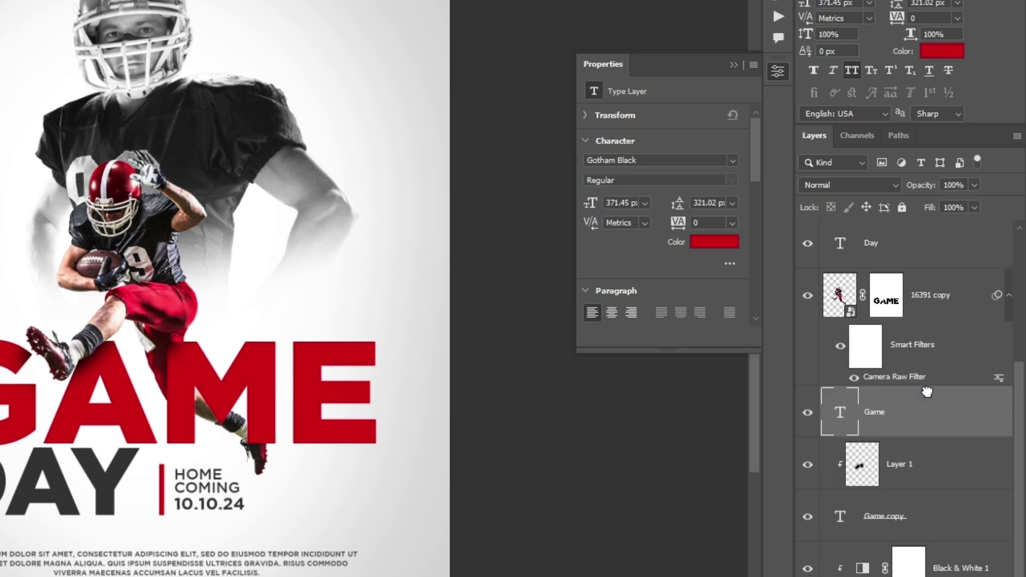
pyautogui.click(974, 207)
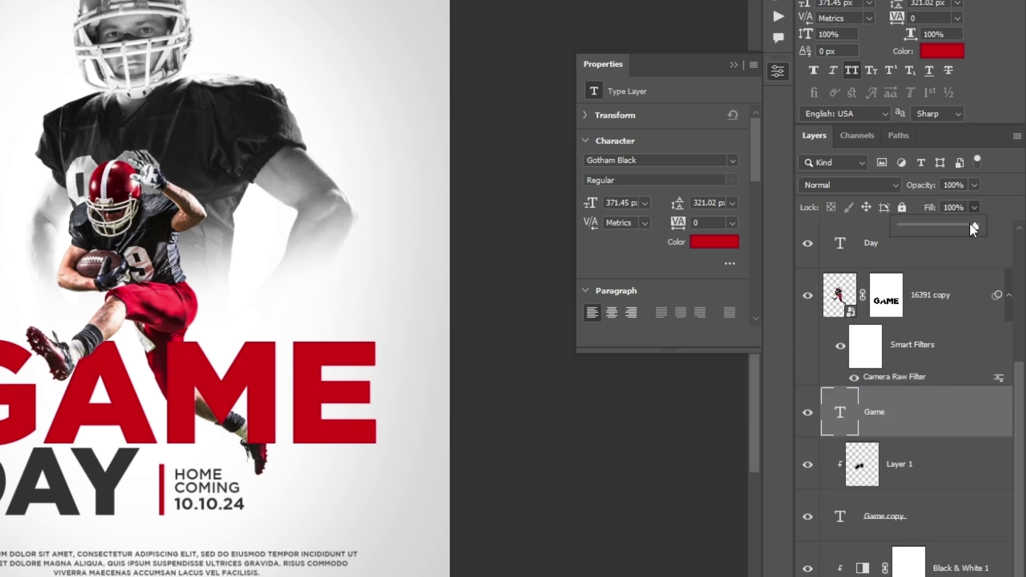
pyautogui.moveTo(967, 226); pyautogui.dragTo(902, 238)
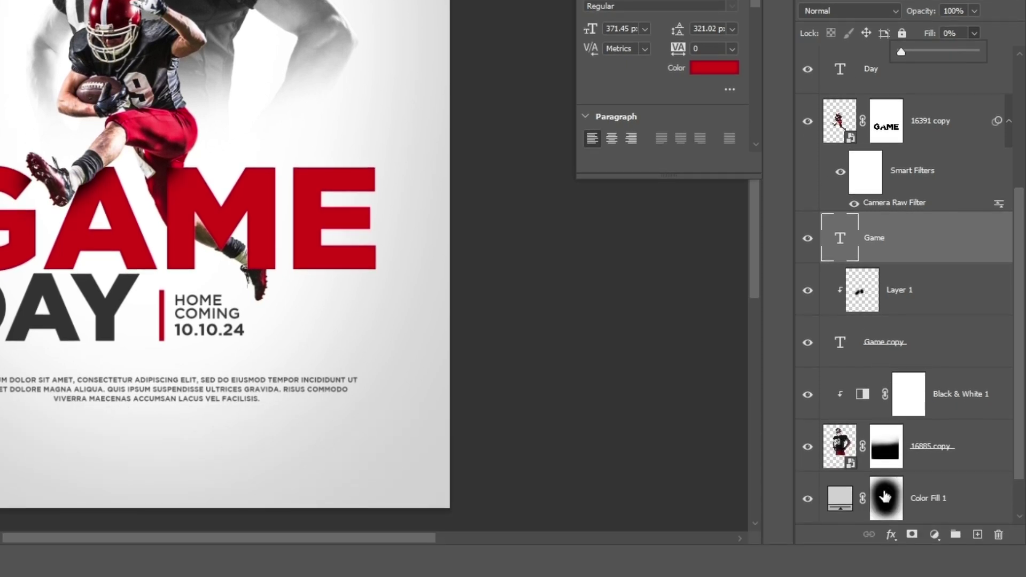
# - Add a white 3 px inside stroke to the unfilled GAME text and offset it slightly down and right of the red letters
pyautogui.click(889, 536)
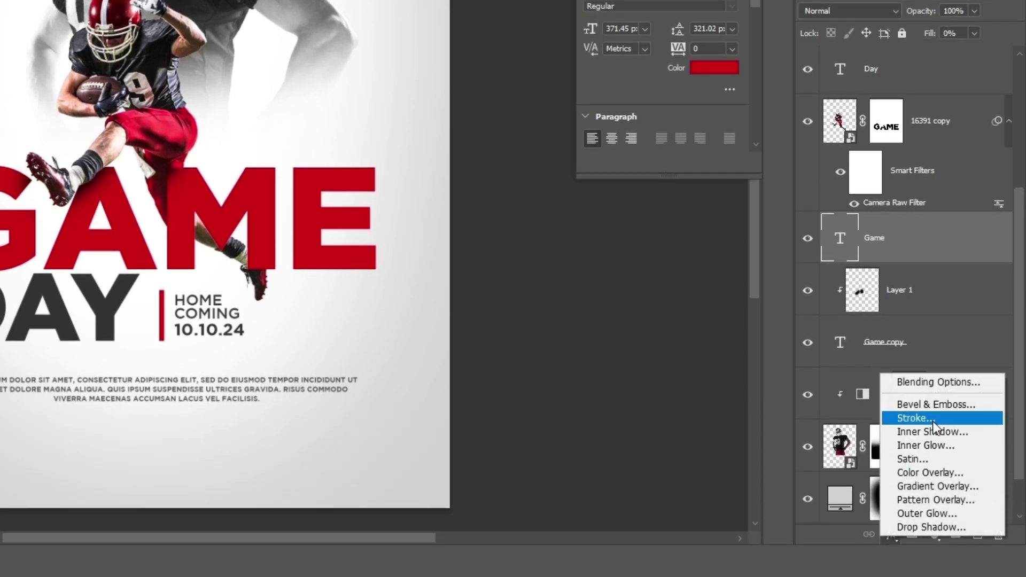
pyautogui.click(916, 418)
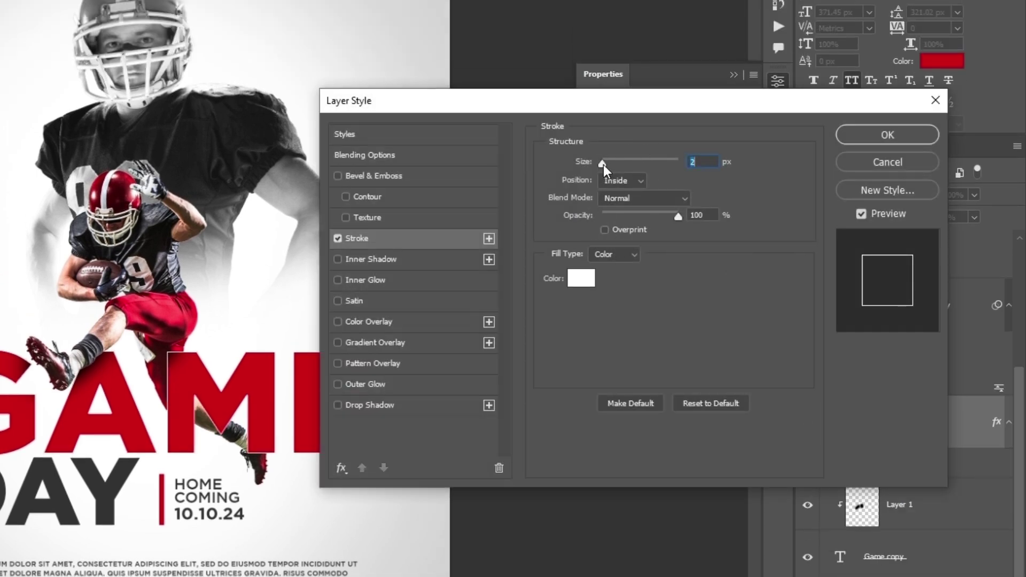
pyautogui.write('5')
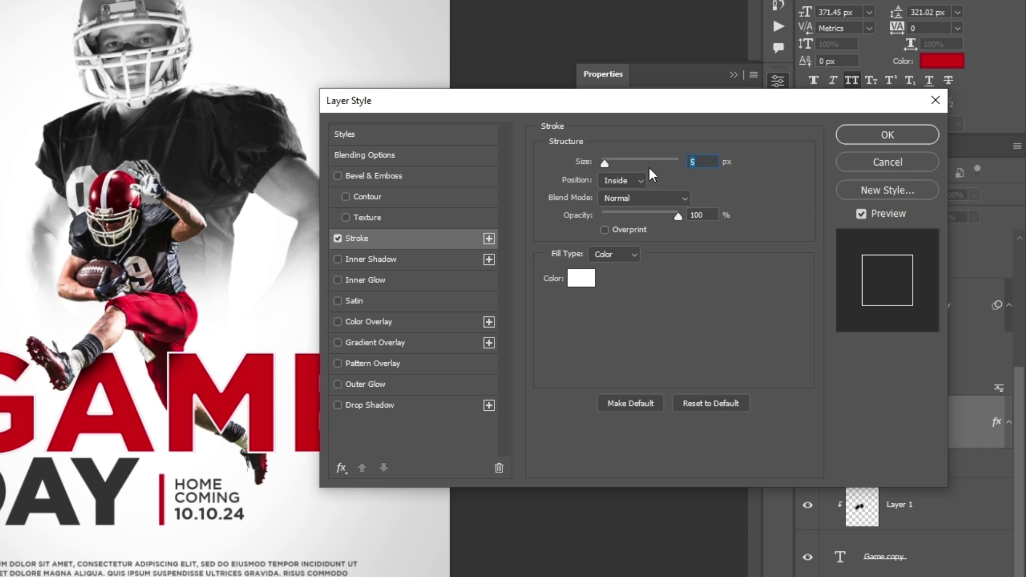
pyautogui.write('3')
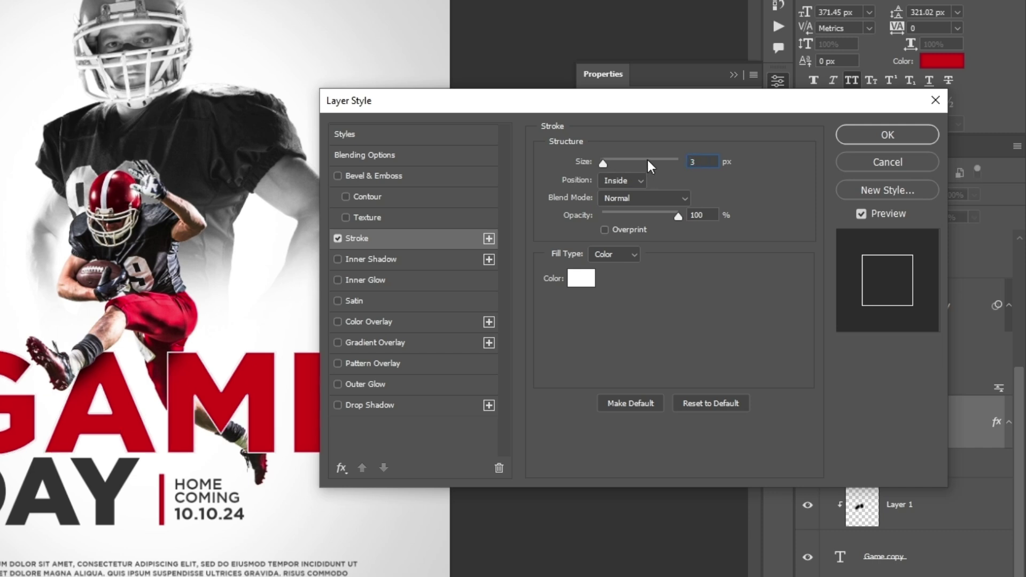
pyautogui.click(850, 134)
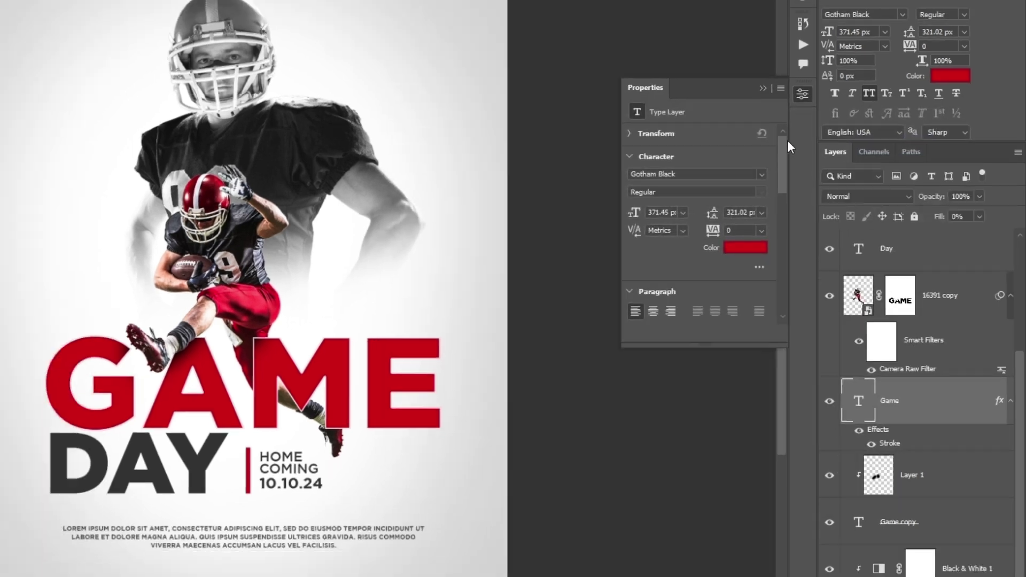
pyautogui.moveTo(492, 333); pyautogui.dragTo(520, 353)
pyautogui.scroll(1, 386, 395)
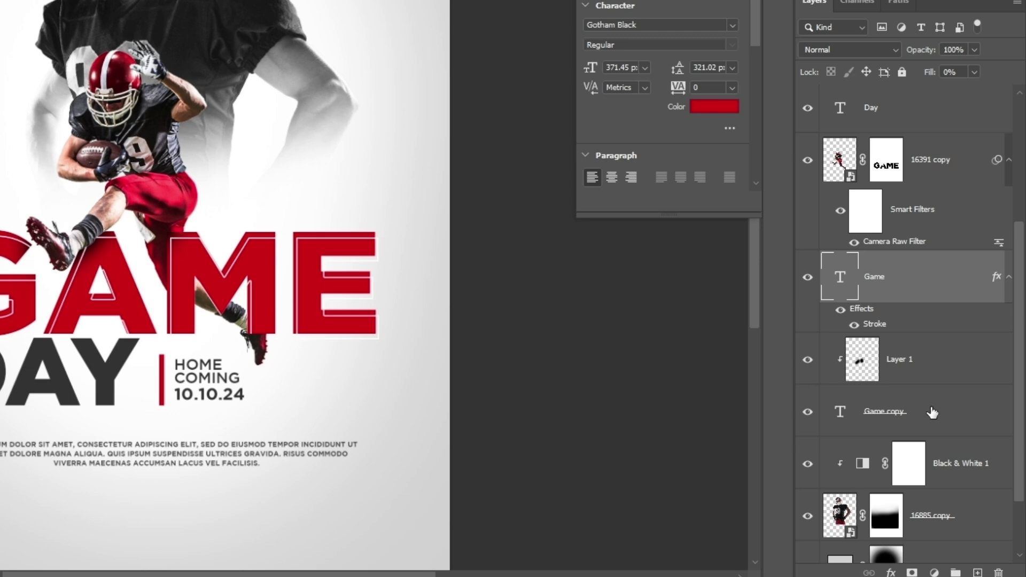
# - Duplicate the Game copy layer as Game copy 2 and clip Layer 1 to the duplicate
pyautogui.click(932, 414)
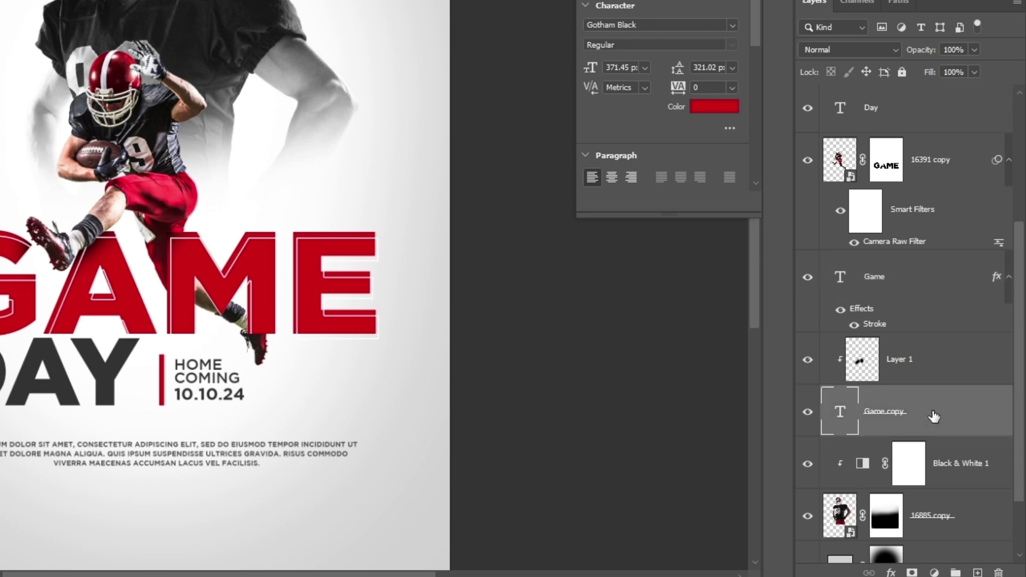
pyautogui.rightClick(933, 416)
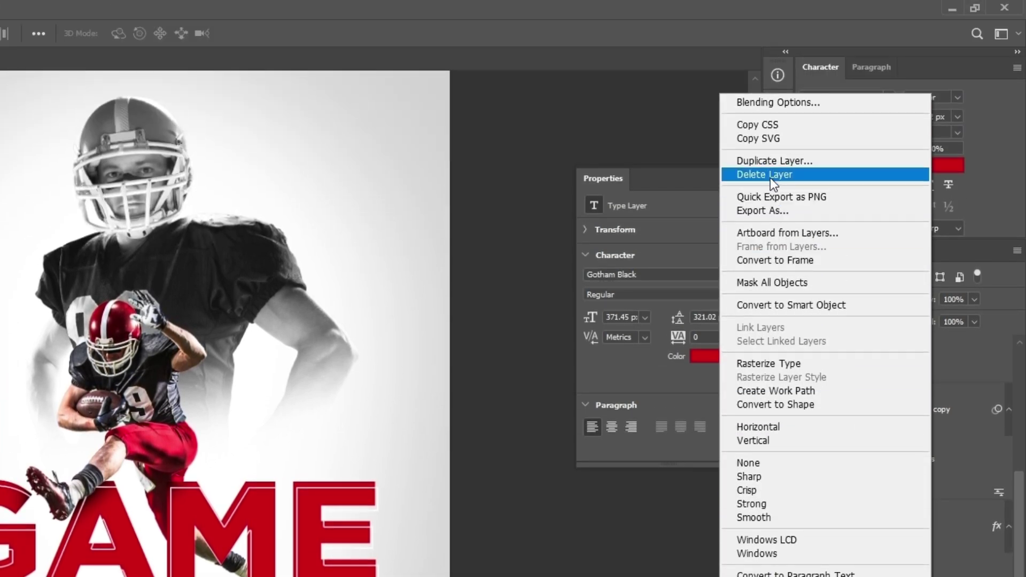
pyautogui.click(767, 163)
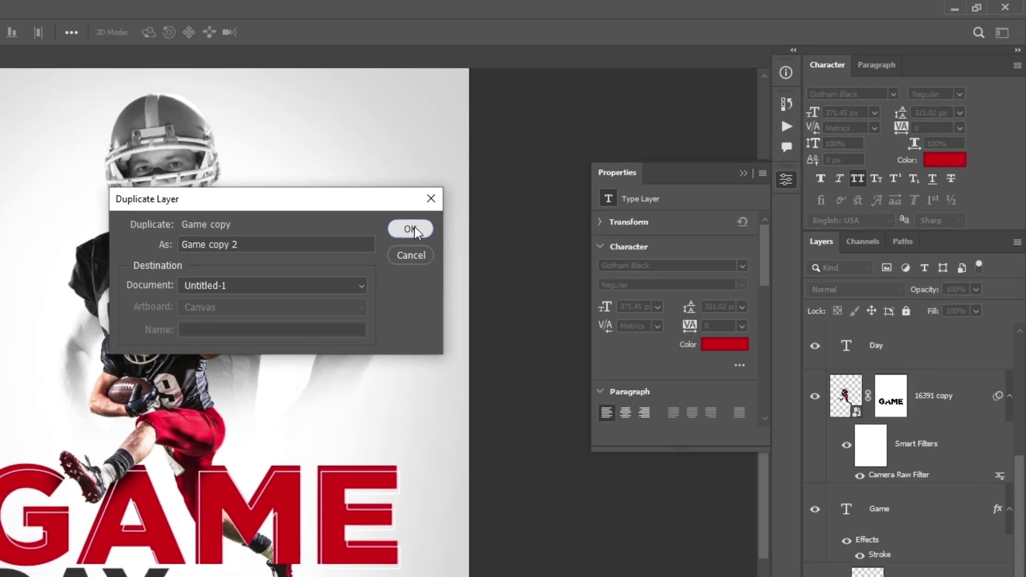
pyautogui.click(391, 236)
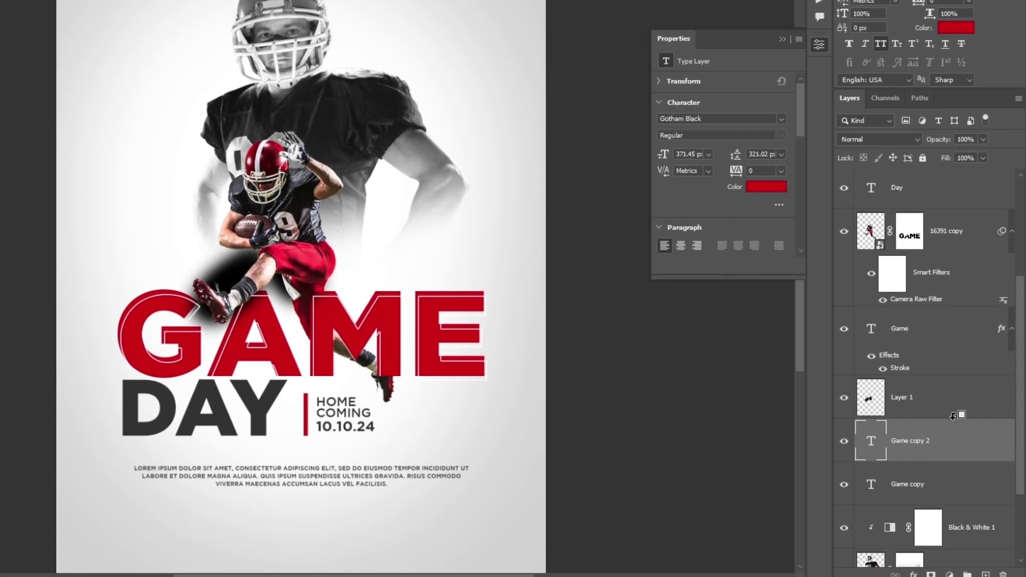
pyautogui.moveTo(956, 428); pyautogui.dragTo(955, 413)
pyautogui.keyDown('alt'); pyautogui.click(955, 412); pyautogui.keyUp('alt')
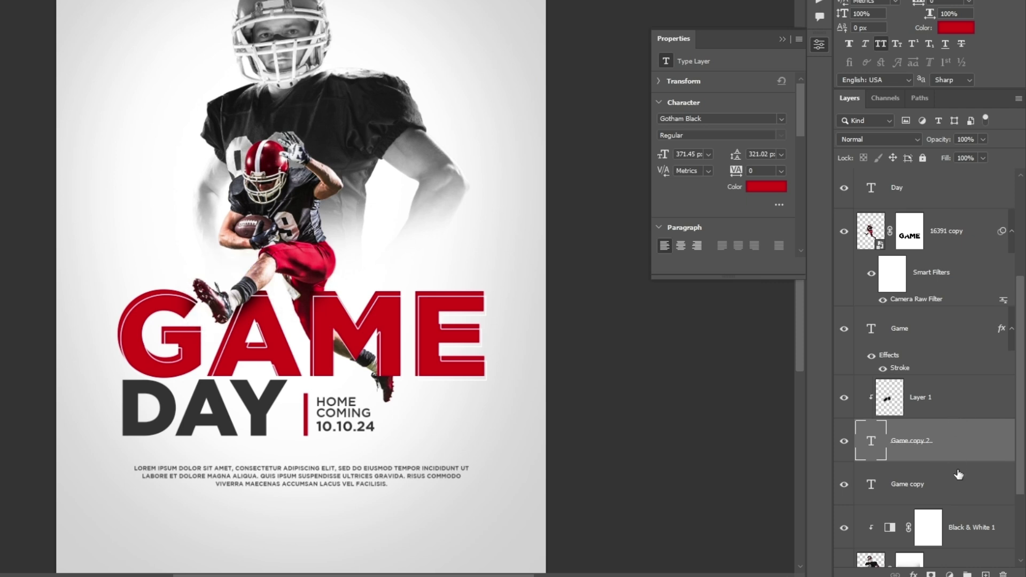
# - Bring Game copy above the runner's layer, rotate it 90° and position it vertically beside the large player's helmet
pyautogui.moveTo(959, 491); pyautogui.dragTo(925, 212)
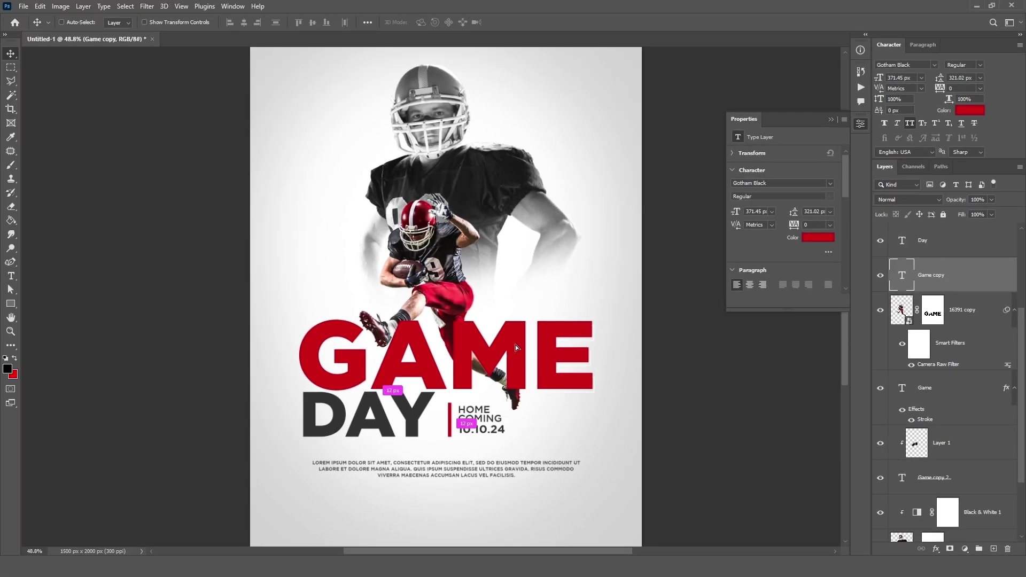
pyautogui.moveTo(483, 339); pyautogui.dragTo(538, 221)
pyautogui.hotkey('ctrl', 't')
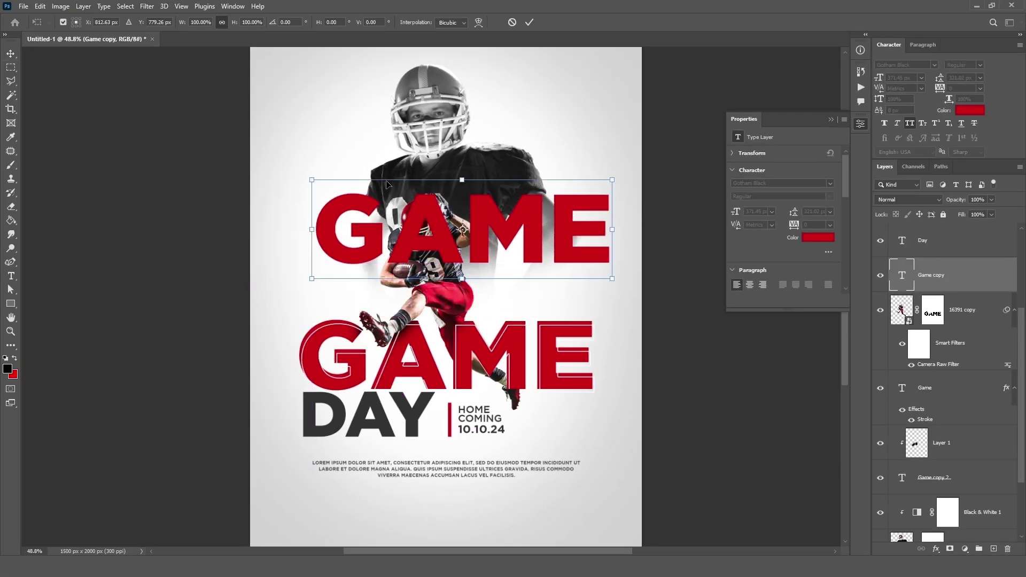
pyautogui.moveTo(312, 161); pyautogui.dragTo(507, 127)
pyautogui.moveTo(465, 274); pyautogui.dragTo(525, 249)
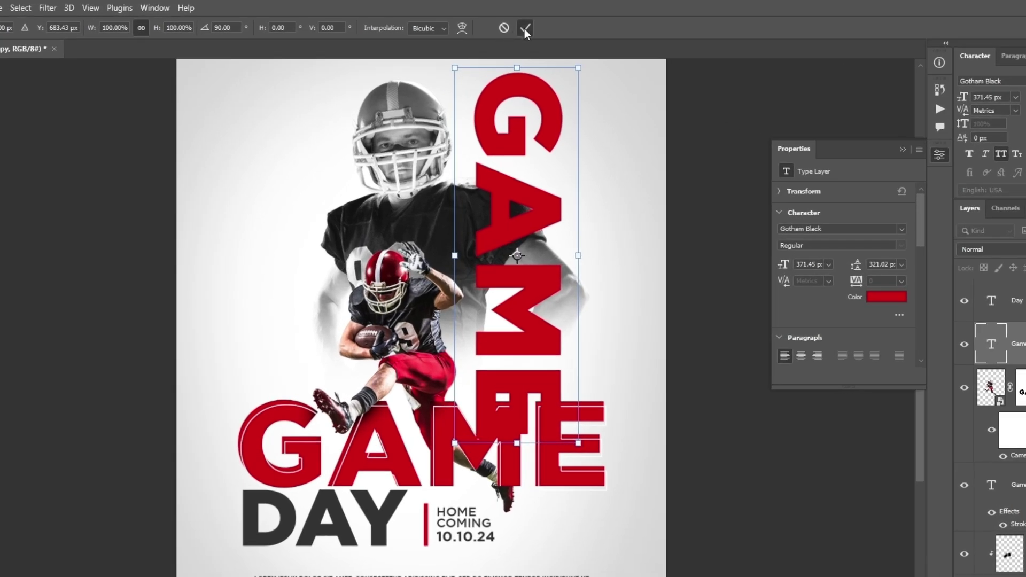
pyautogui.click(529, 22)
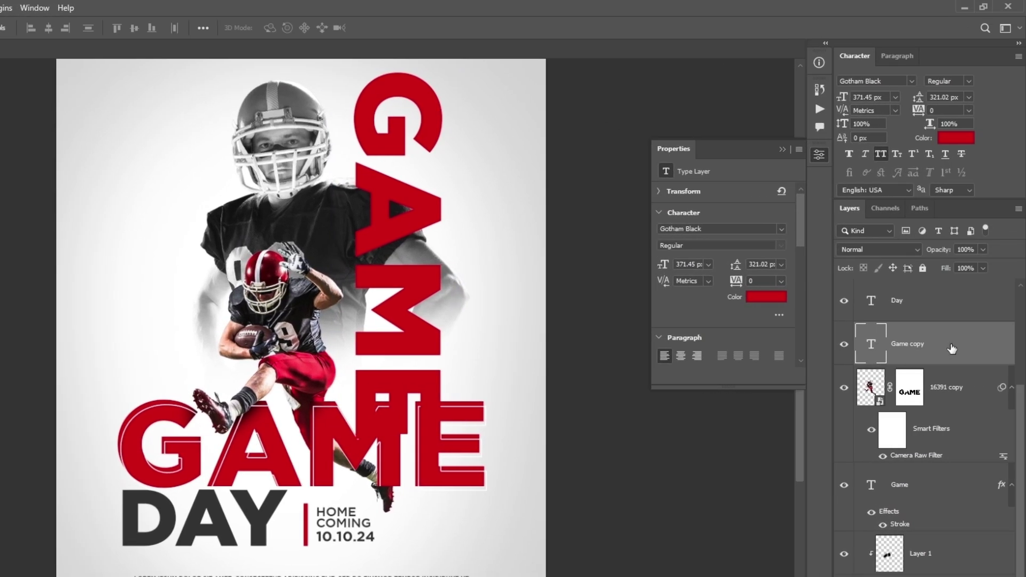
# - Move the vertical GAME layer beneath Game copy 2 and set its text colour to light grey #d4d4d4
pyautogui.moveTo(952, 349); pyautogui.dragTo(961, 475)
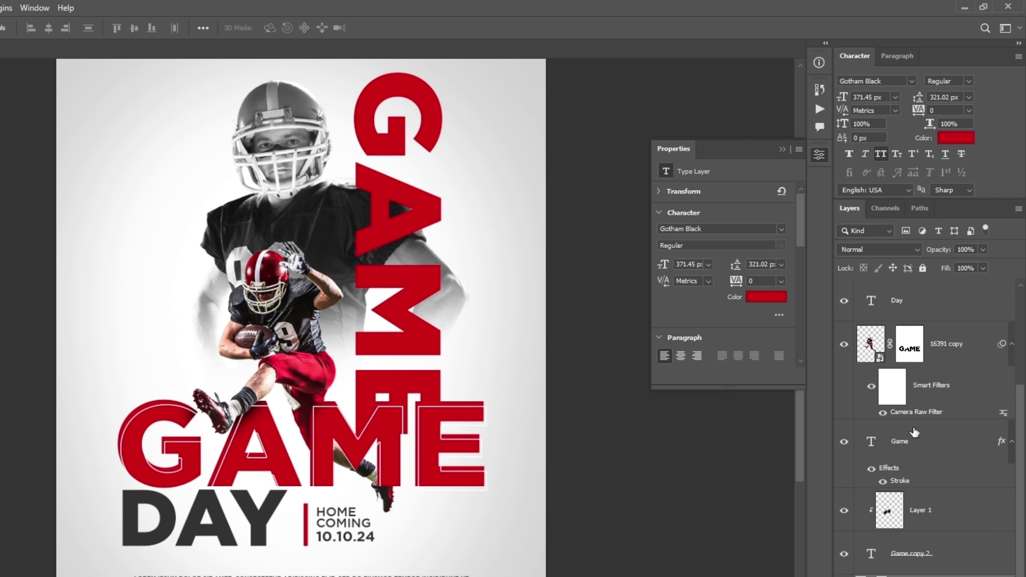
pyautogui.scroll(-3, 915, 394)
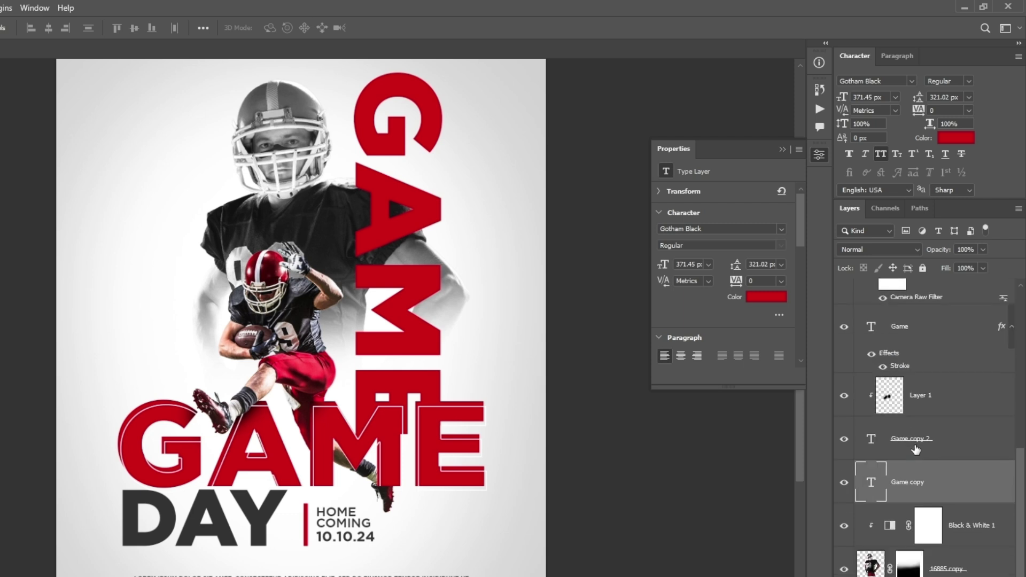
pyautogui.click(951, 140)
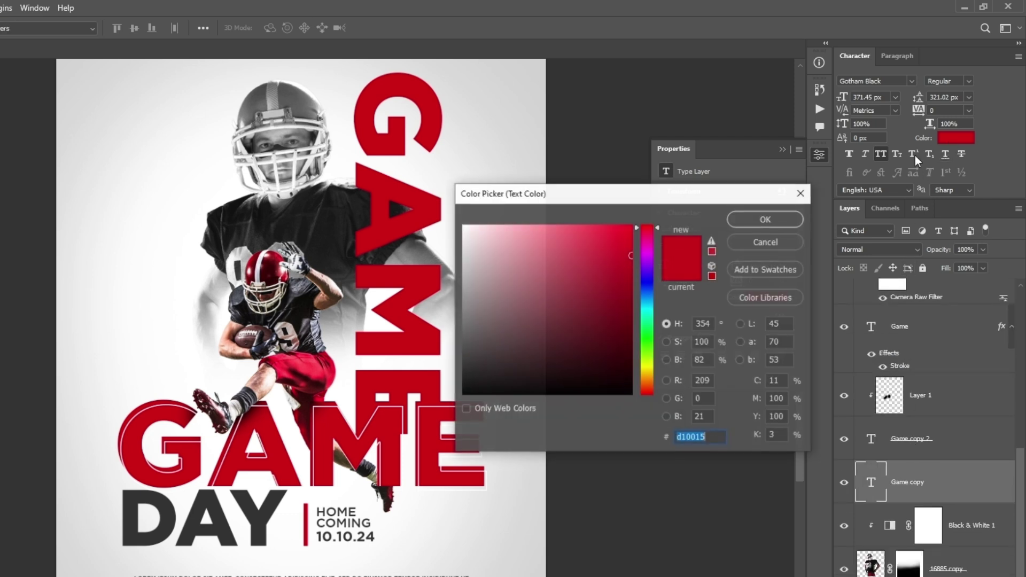
pyautogui.click(543, 71)
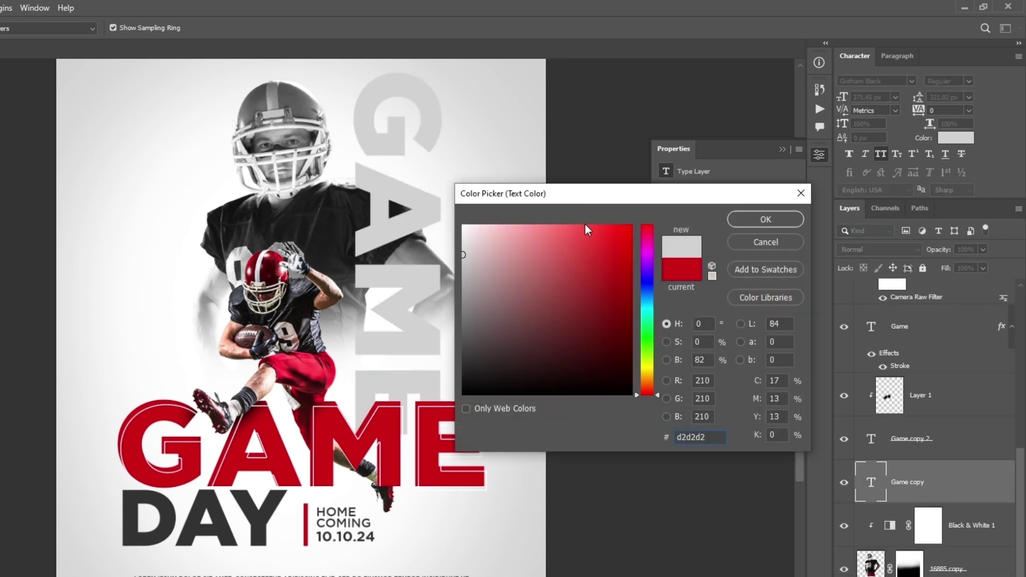
pyautogui.moveTo(462, 253); pyautogui.dragTo(463, 253)
pyautogui.click(753, 227)
# - Place the vertical GAME layer below the black-and-white player's layer and nudge the text slightly to the right
pyautogui.moveTo(970, 494); pyautogui.dragTo(971, 576)
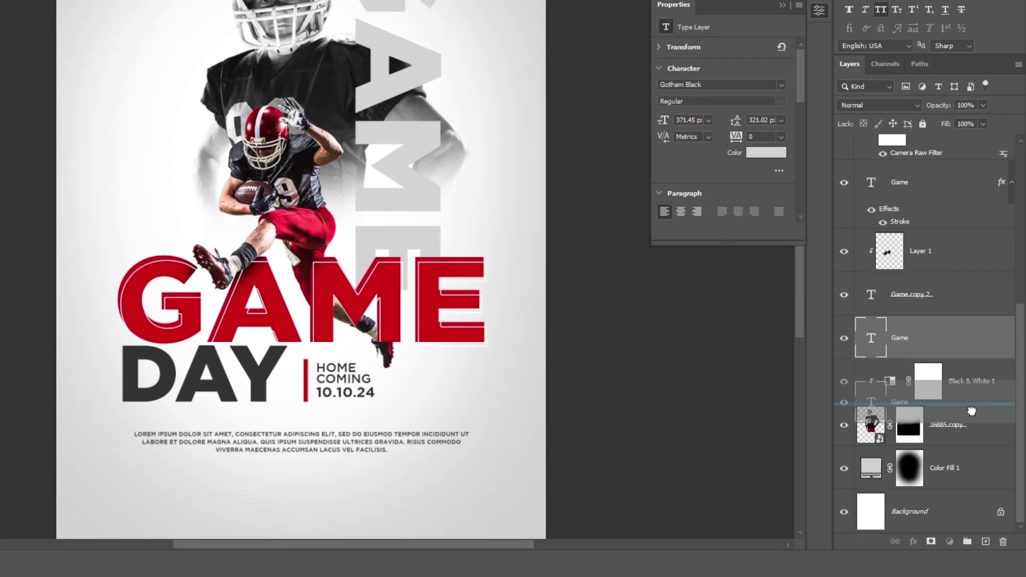
pyautogui.moveTo(971, 453); pyautogui.dragTo(972, 454)
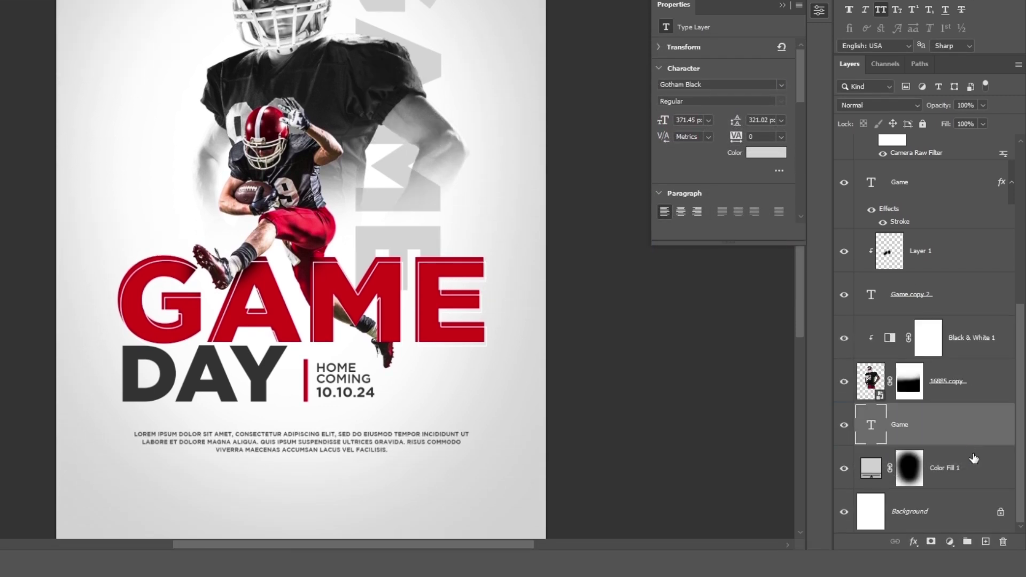
pyautogui.scroll(2, 435, 401)
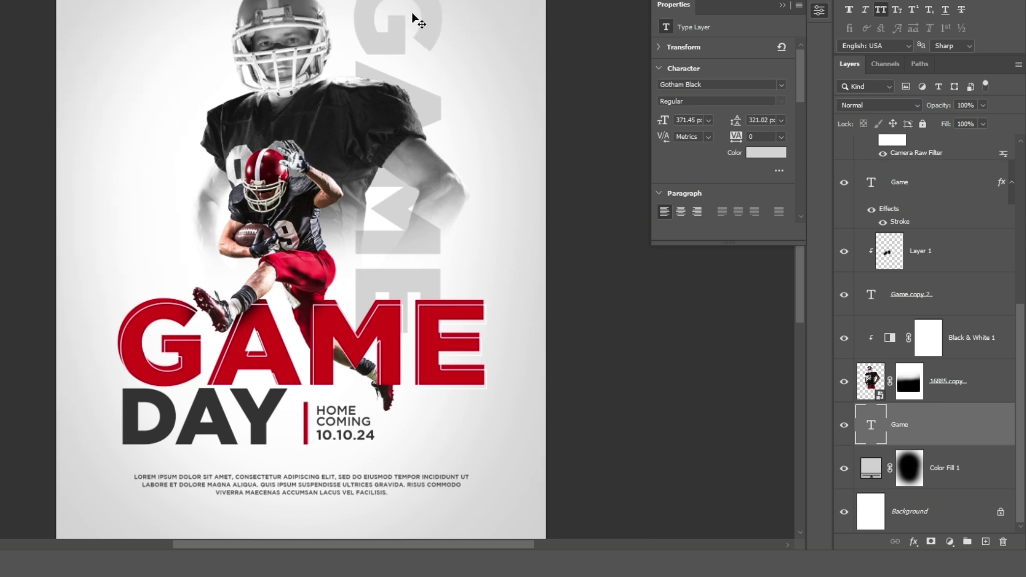
pyautogui.moveTo(412, 14); pyautogui.dragTo(423, 41)
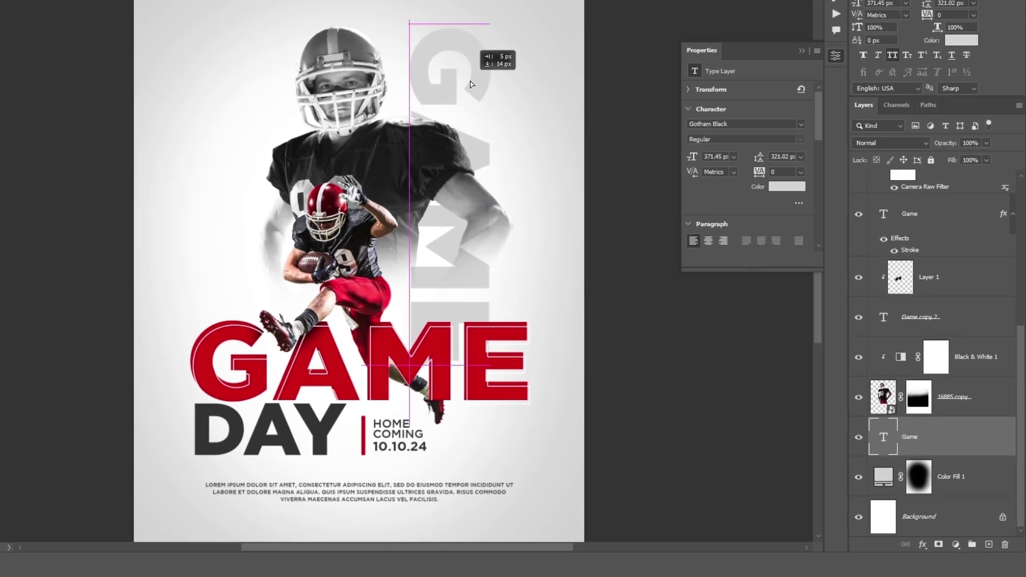
pyautogui.moveTo(470, 84); pyautogui.dragTo(476, 78)
# - Lighten the vertical GAME text to colour #dddddd
pyautogui.click(961, 42)
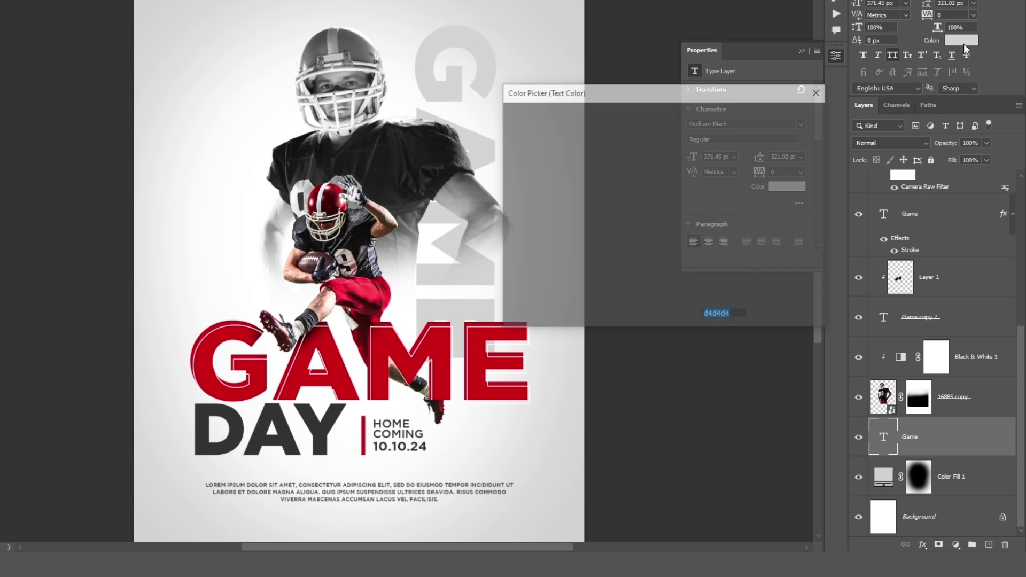
pyautogui.write('dddddd')
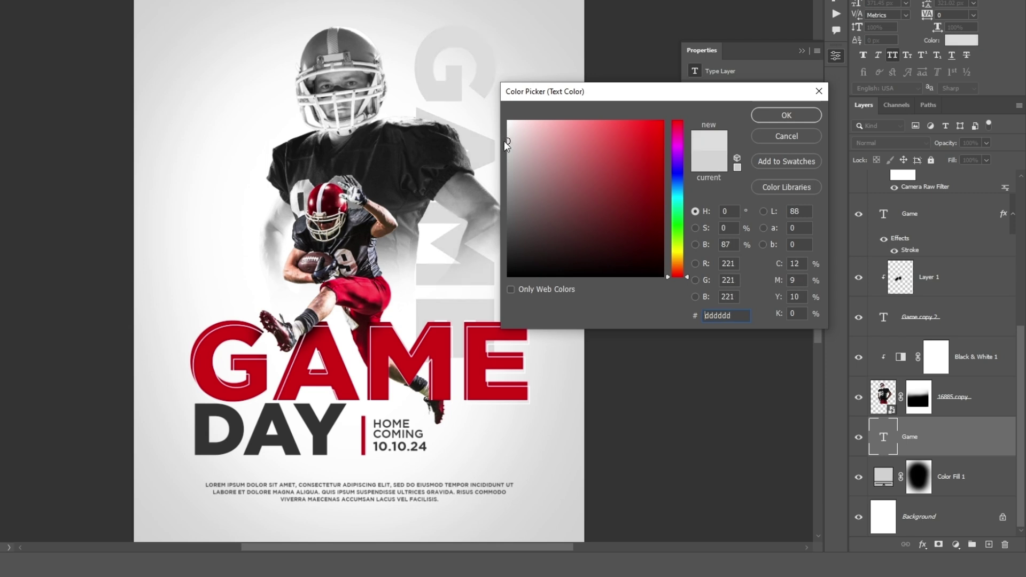
pyautogui.click(780, 115)
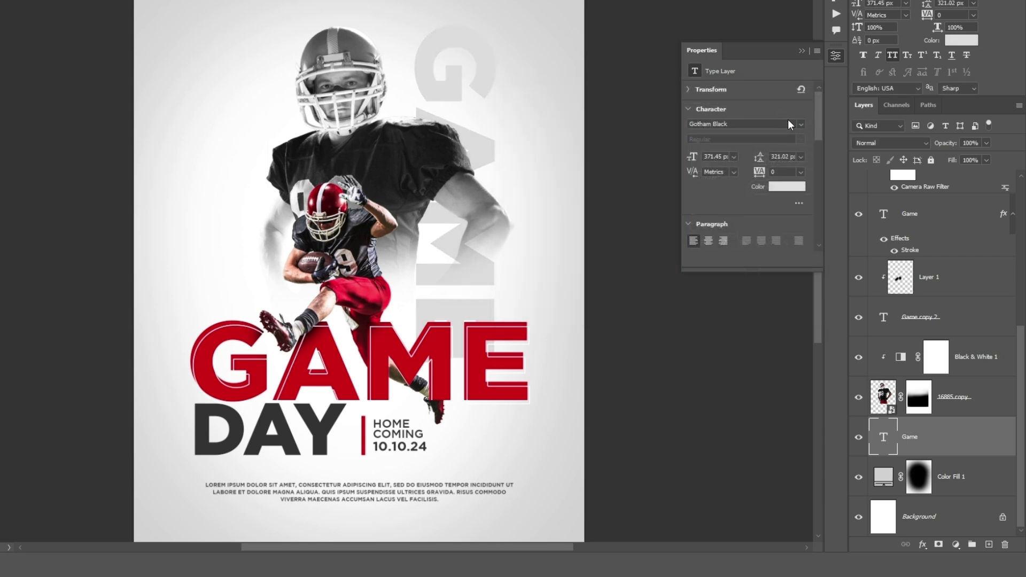
# - Enlarge the black-and-white player slightly to about 887 × 1315 px and reposition it behind the runner
pyautogui.click(891, 401)
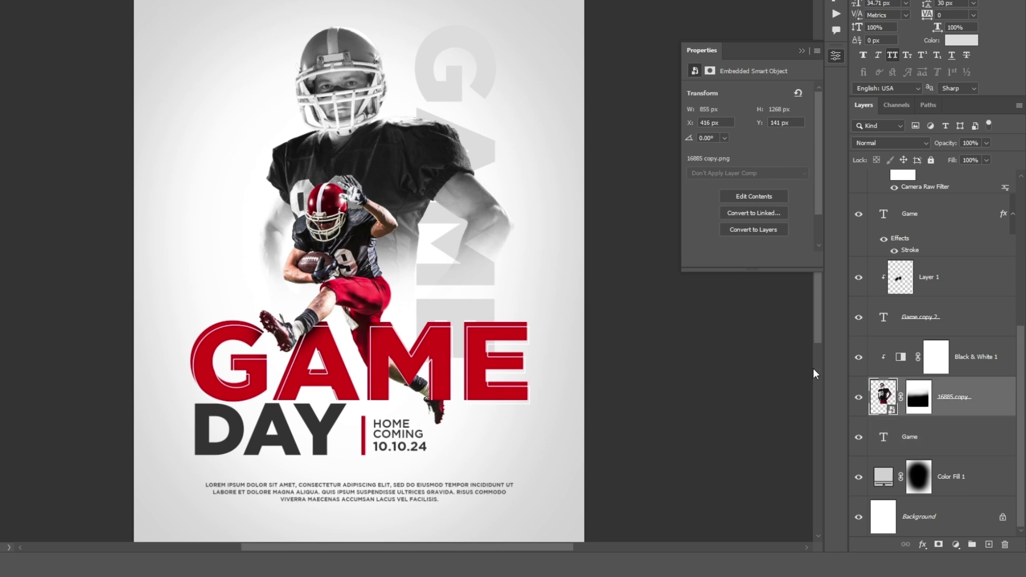
pyautogui.hotkey('ctrl', 't')
pyautogui.moveTo(386, 24)
pyautogui.mouseDown()
pyautogui.moveTo(385, 11)
pyautogui.moveTo(386, 21)
pyautogui.mouseUp()
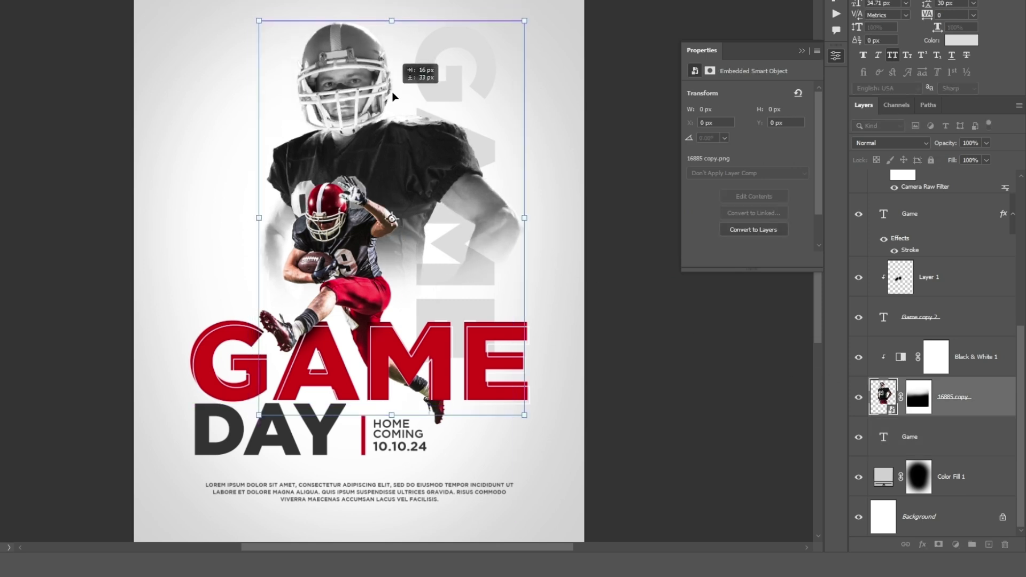
pyautogui.press('Return')
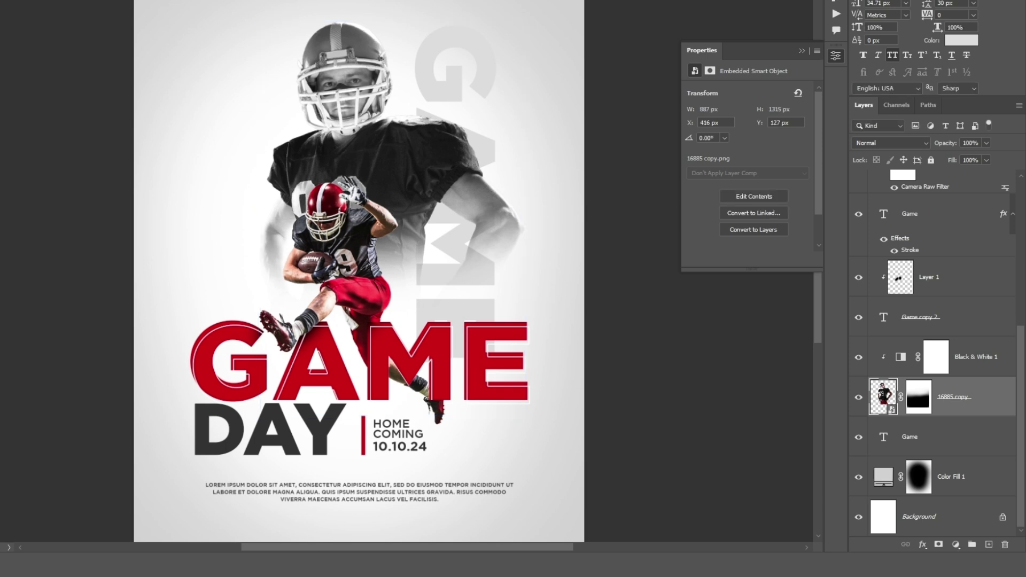
# - Unlink the mask from the black-and-white player's layer and shift the mask alone to adjust where the player fades
pyautogui.click(922, 406)
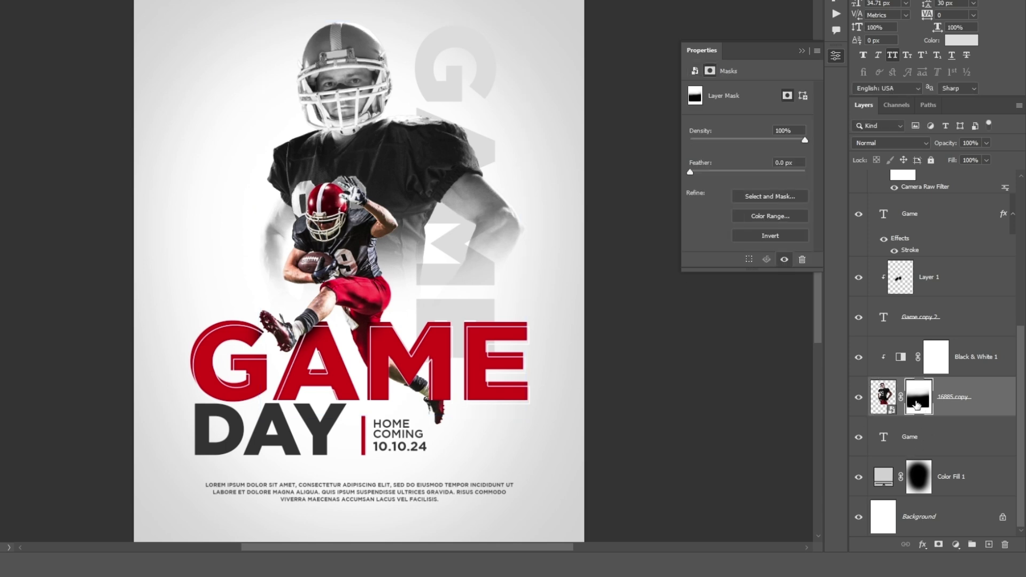
pyautogui.click(901, 397)
pyautogui.click(917, 402)
pyautogui.press('ctrl')
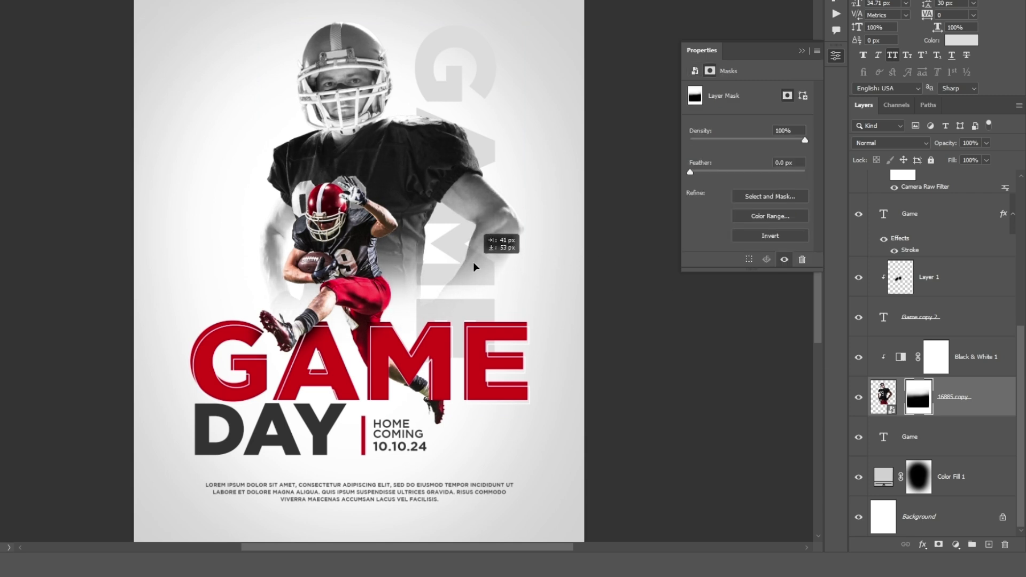
pyautogui.moveTo(474, 267)
pyautogui.mouseDown()
pyautogui.moveTo(481, 243)
pyautogui.moveTo(483, 263)
pyautogui.mouseUp()
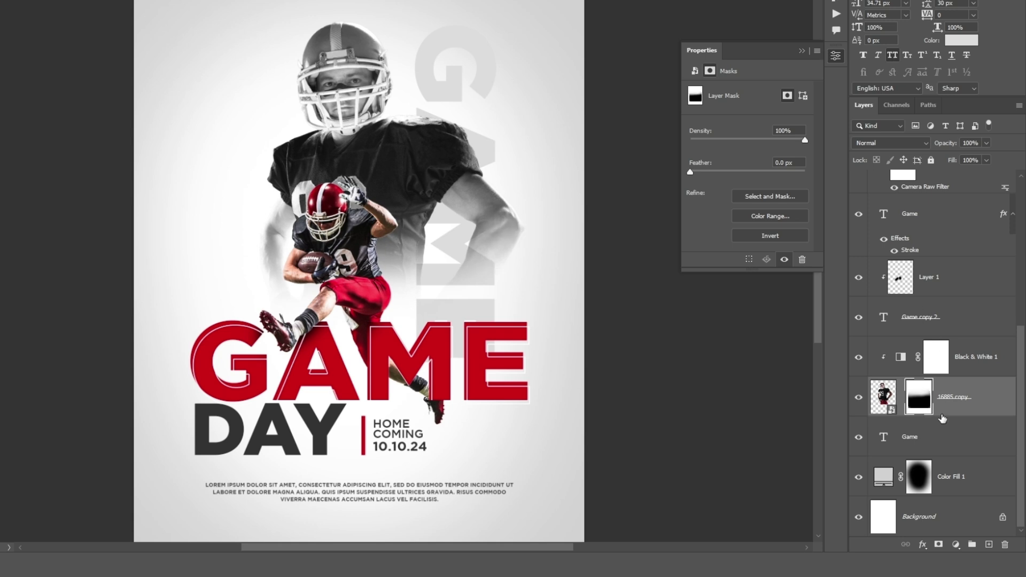
# - Duplicate the vertical grey GAME text and place the copy lower, on the opposite side of the large player
pyautogui.click(941, 433)
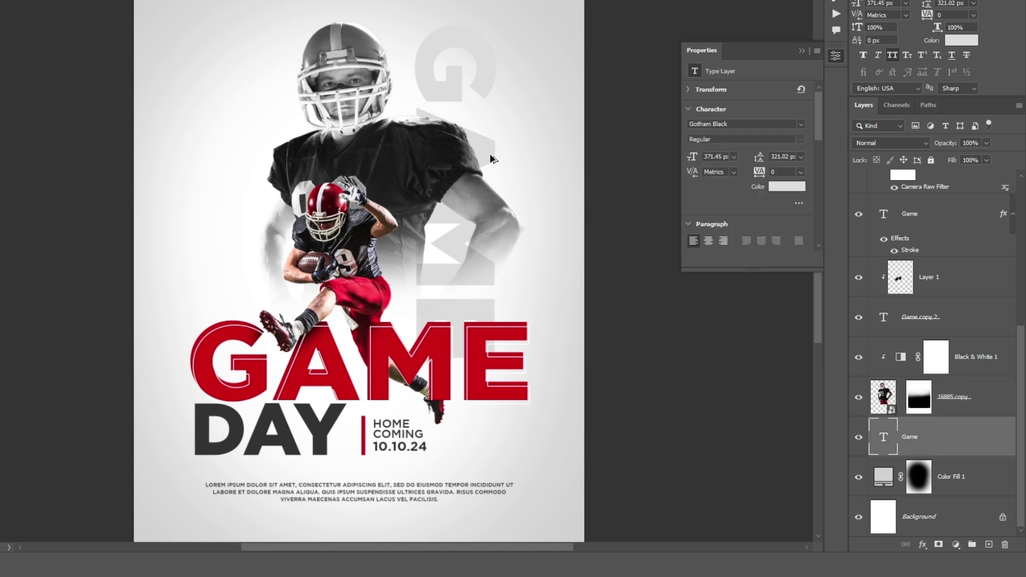
pyautogui.moveTo(484, 149); pyautogui.dragTo(287, 223)
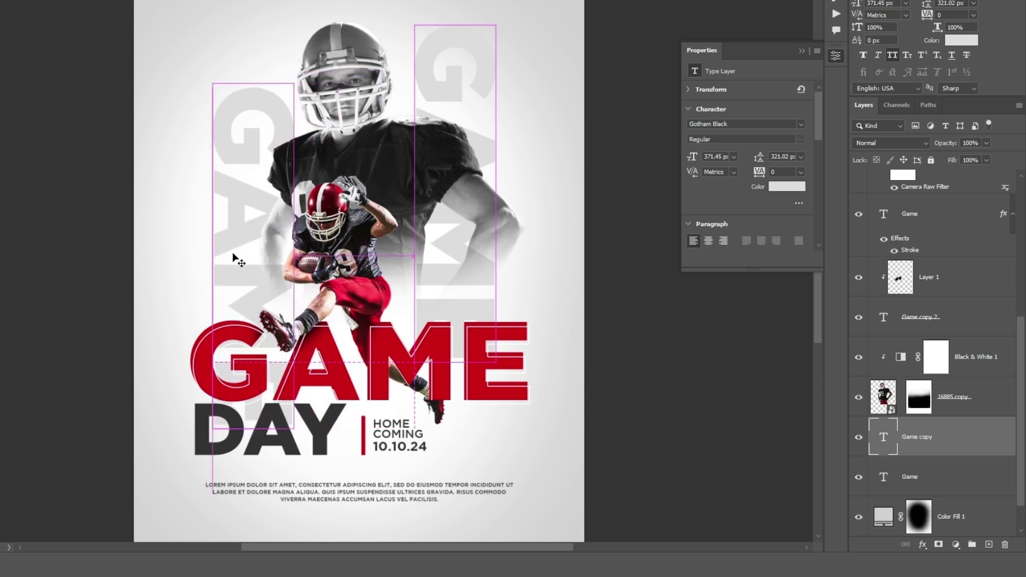
pyautogui.scroll(-4, 305, 324)
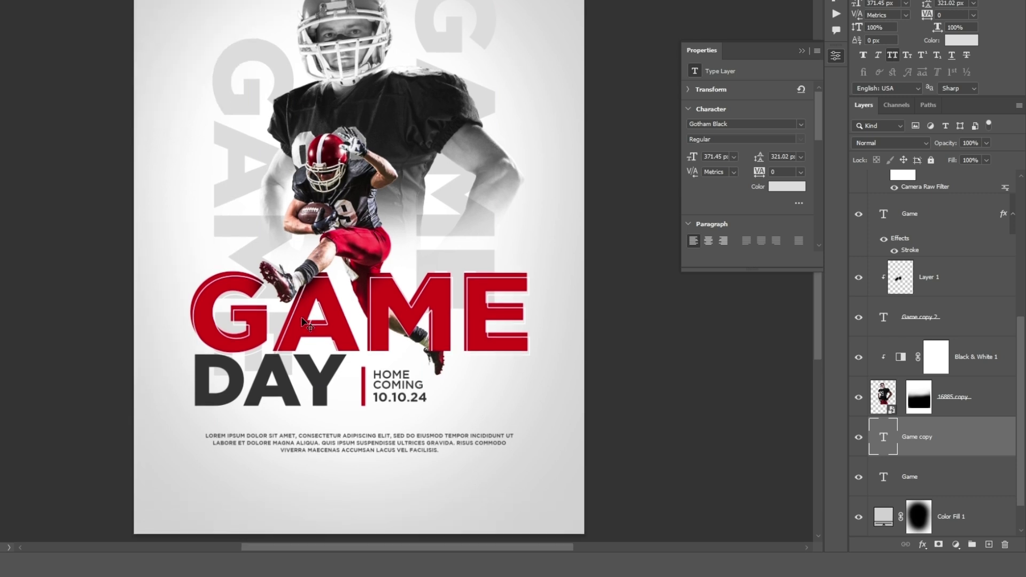
pyautogui.scroll(2, 305, 323)
pyautogui.scroll(2, 304, 323)
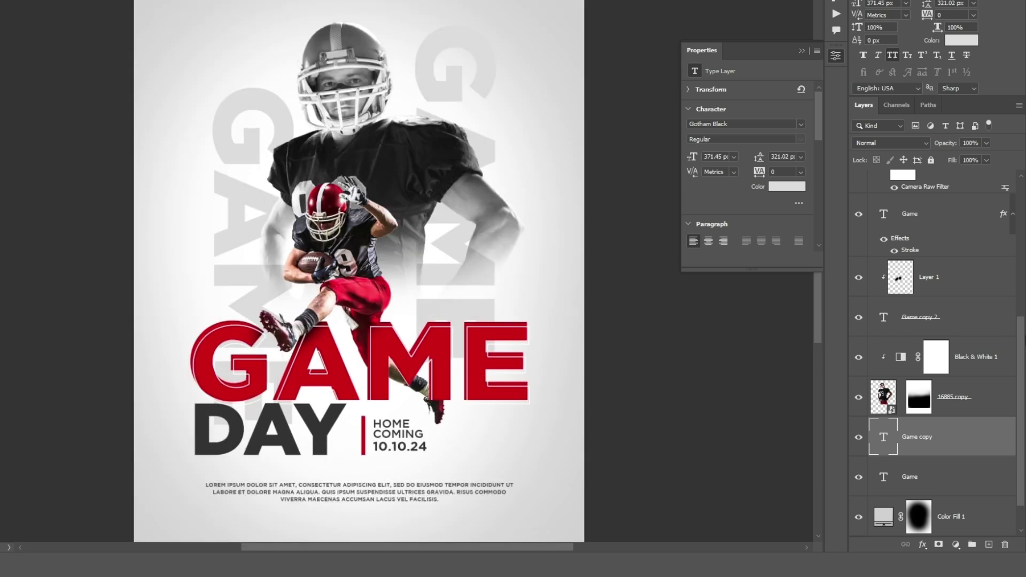
# - Draw a thin rectangle of about 536 × 31 px above the lorem ipsum layer, overlapping the poster's upper left edge
pyautogui.scroll(5, 956, 211)
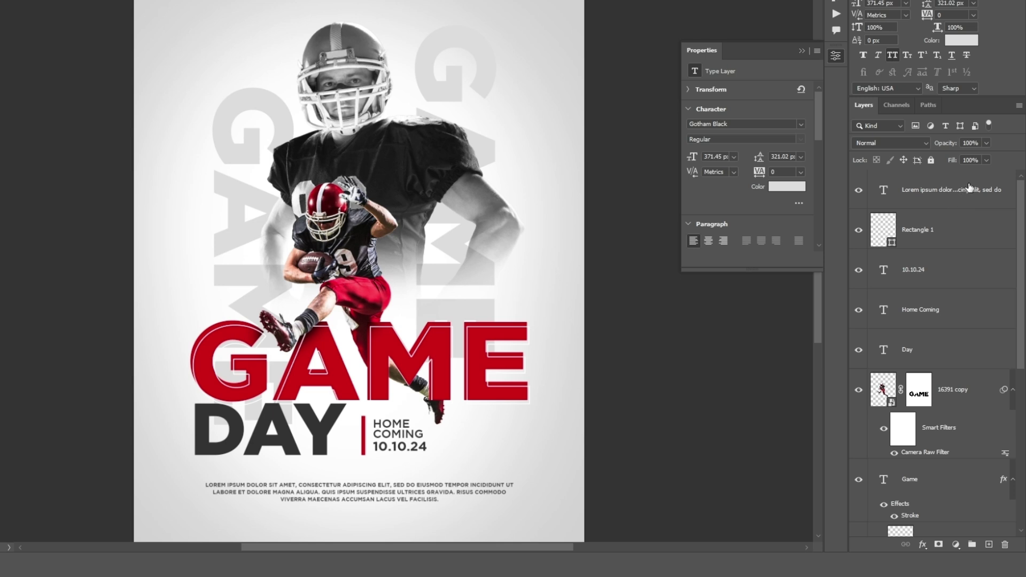
pyautogui.click(964, 191)
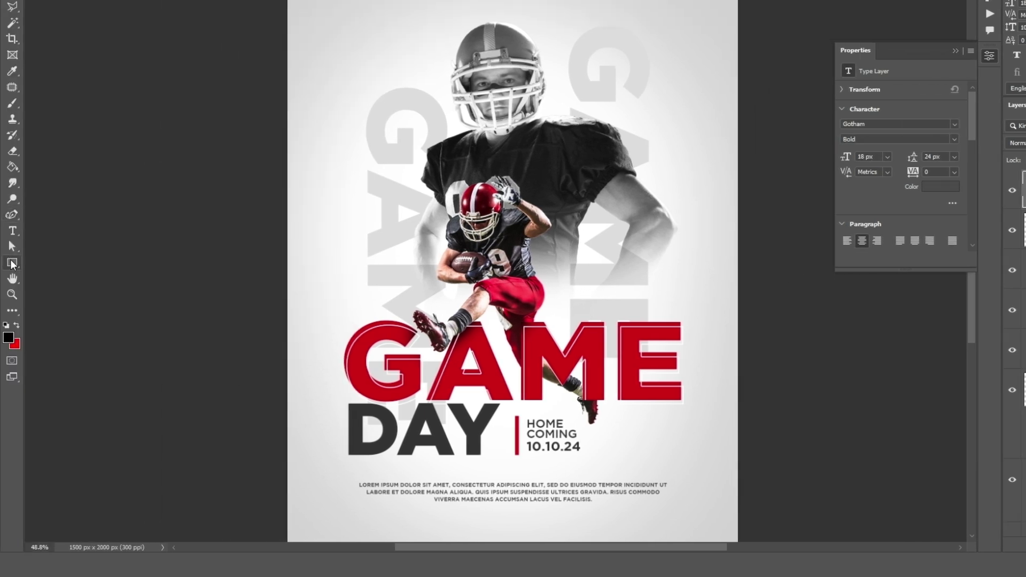
pyautogui.click(12, 263)
pyautogui.click(960, 49)
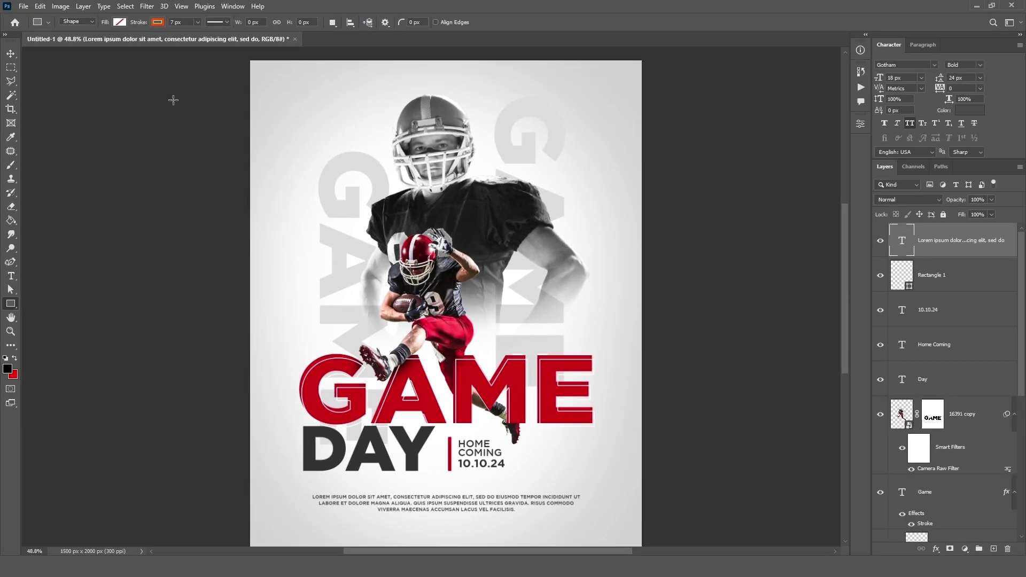
pyautogui.moveTo(203, 95); pyautogui.dragTo(344, 103)
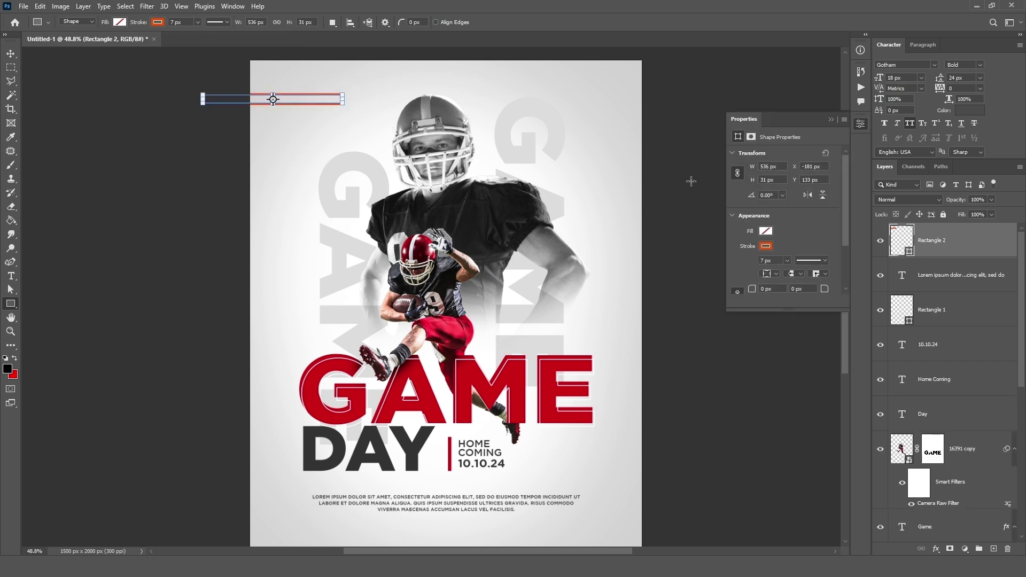
# - Remove the new rectangle's stroke and fill it with the recently used red
pyautogui.click(765, 246)
pyautogui.click(743, 267)
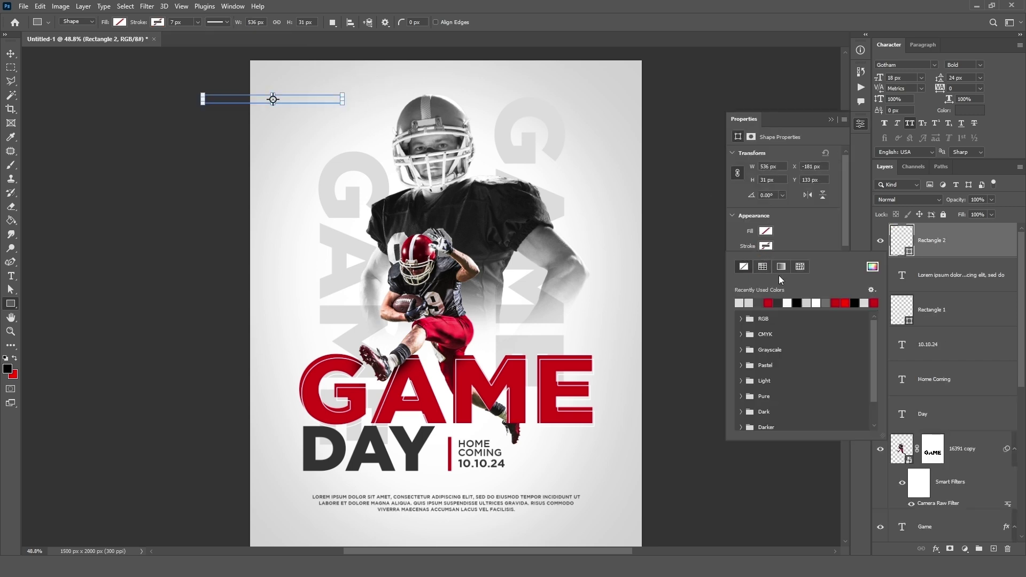
pyautogui.click(768, 303)
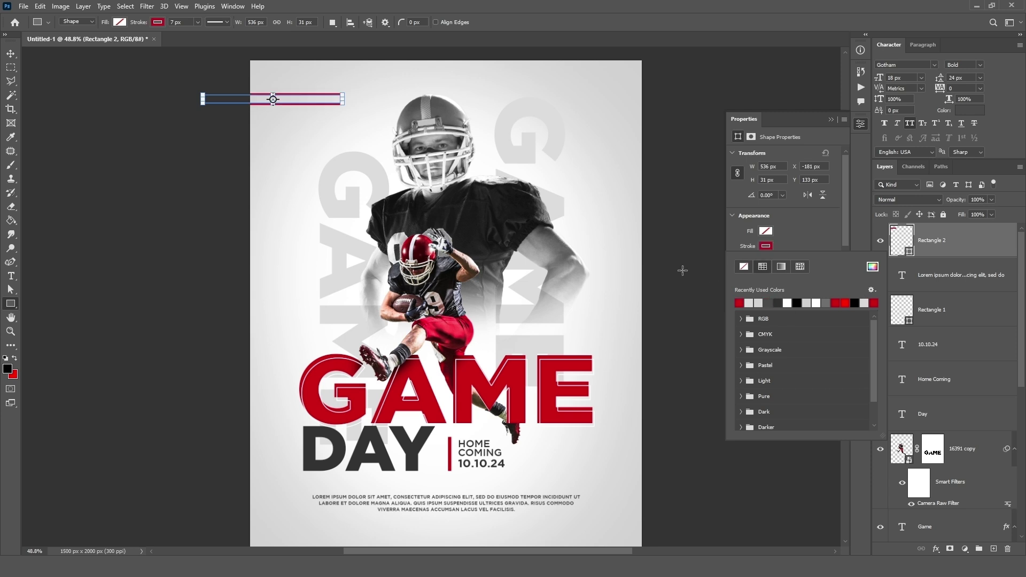
pyautogui.click(743, 267)
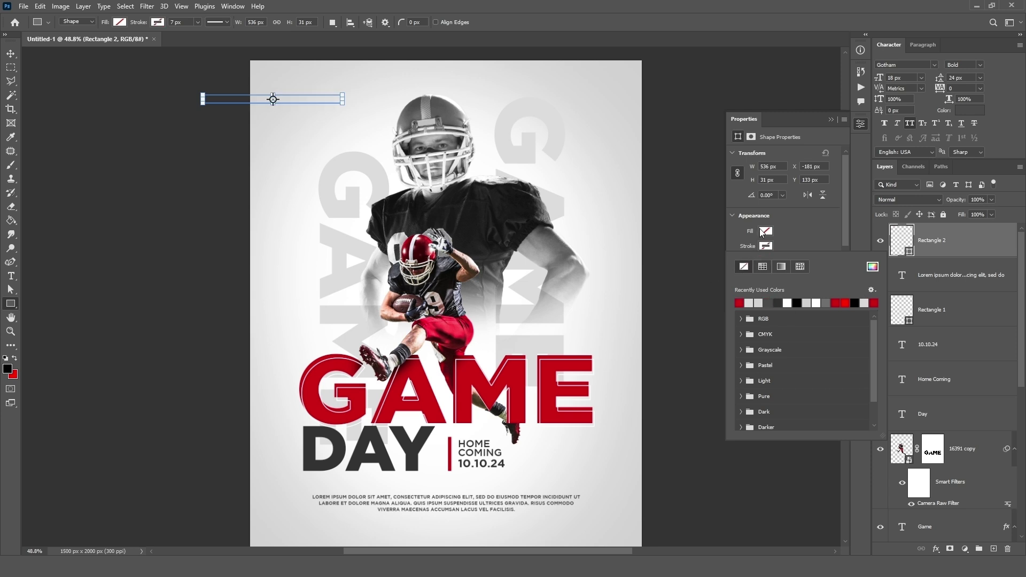
pyautogui.click(739, 287)
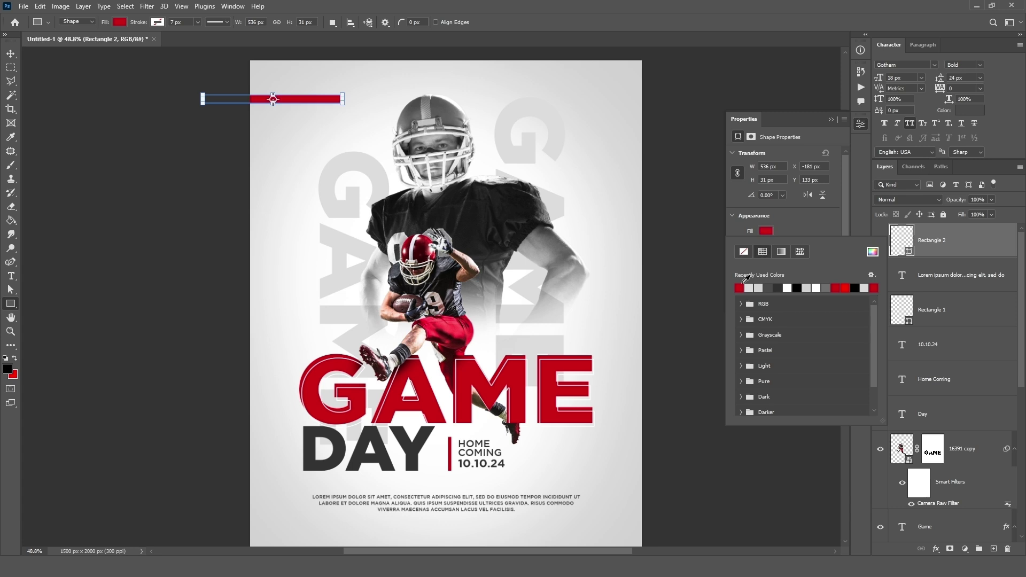
# - Duplicate the red bar and offset the copy slightly down and to the left of the original
pyautogui.click(10, 53)
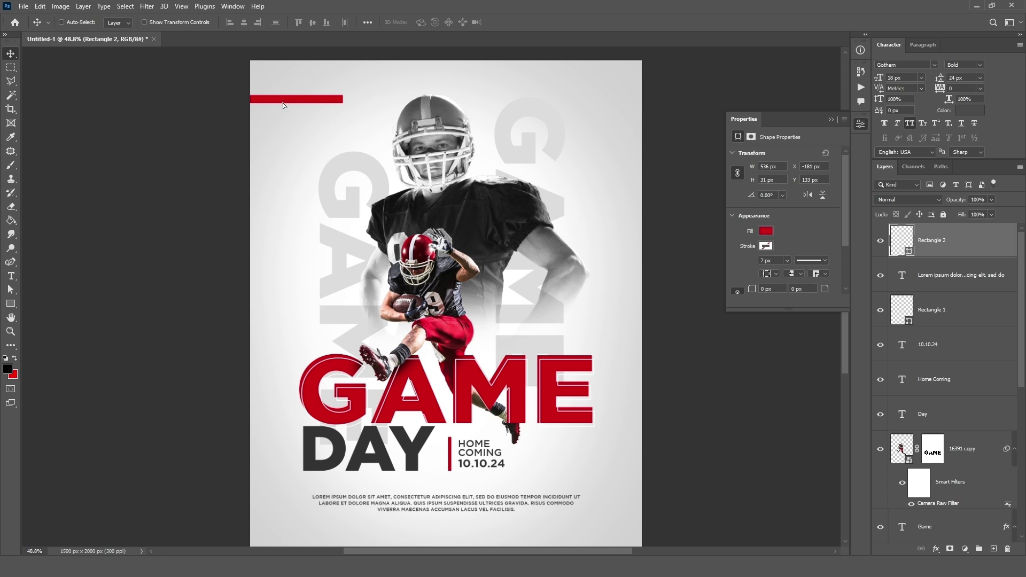
pyautogui.moveTo(283, 102); pyautogui.dragTo(270, 105)
pyautogui.press('Down')
pyautogui.press('Down')
pyautogui.press('Down')
pyautogui.press('Down')
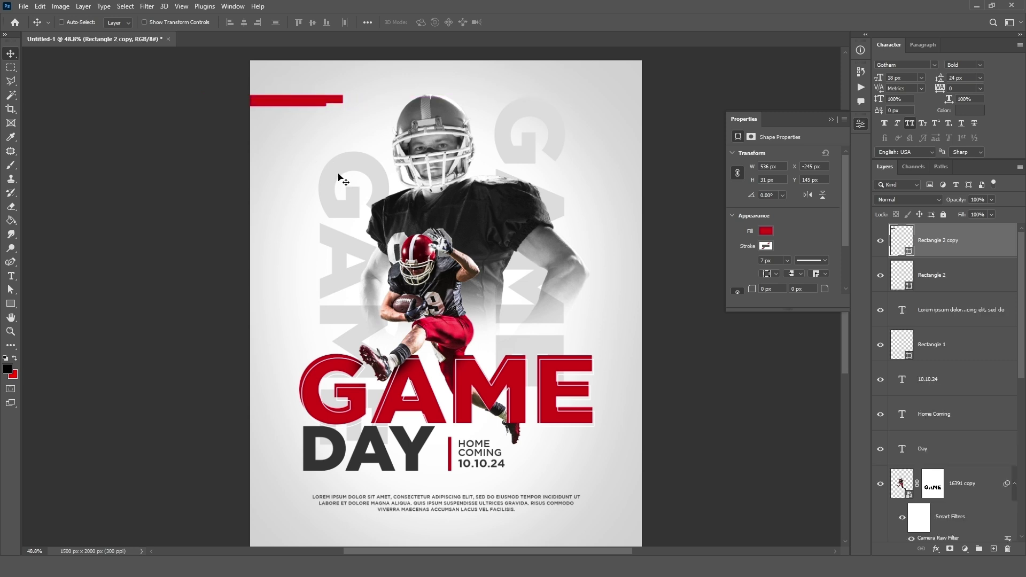
# - Set the copied red bar's blend mode to Multiply and nudge it a little further left and down
pyautogui.click(907, 202)
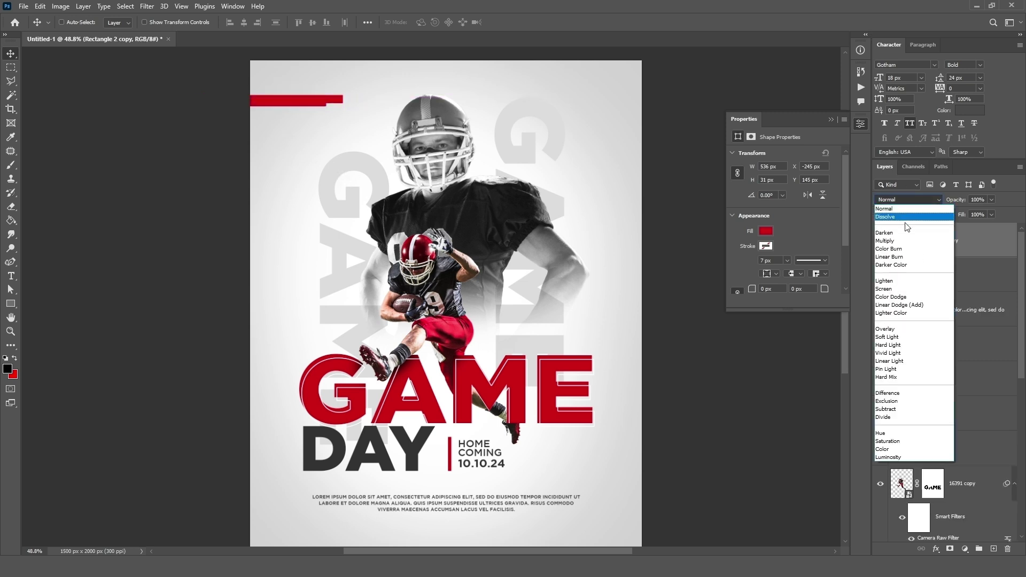
pyautogui.click(906, 242)
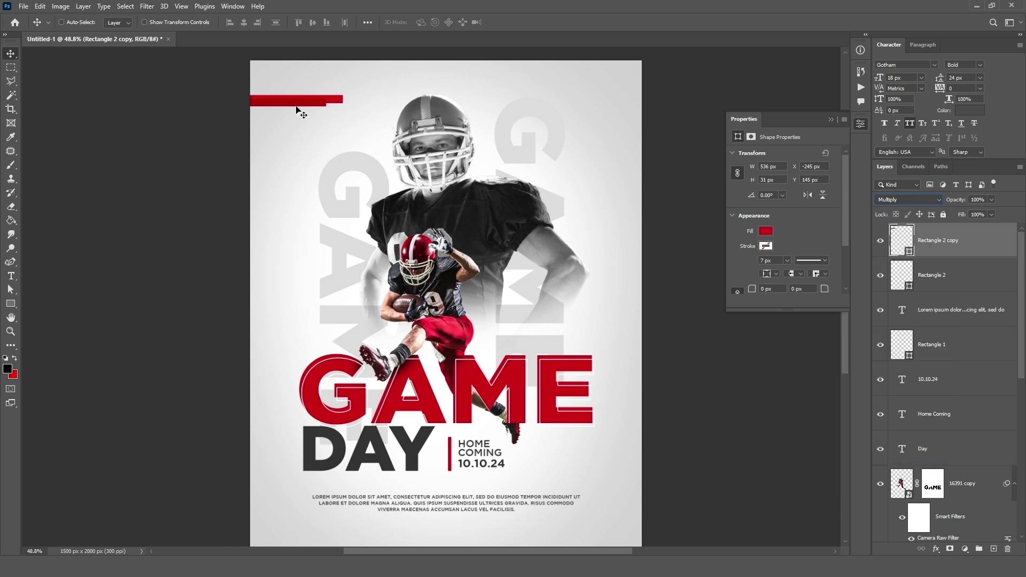
pyautogui.moveTo(295, 107); pyautogui.dragTo(291, 105)
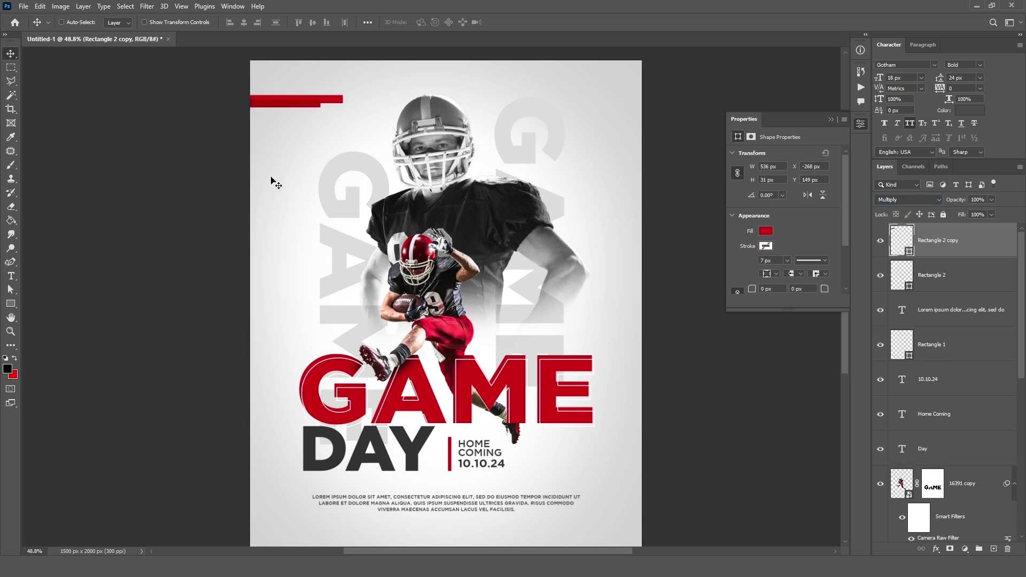
# - Duplicate both red bars together and place the copies at the poster's lower right edge, running off the canvas
pyautogui.keyDown('shift'); pyautogui.click(935, 274); pyautogui.keyUp('shift')
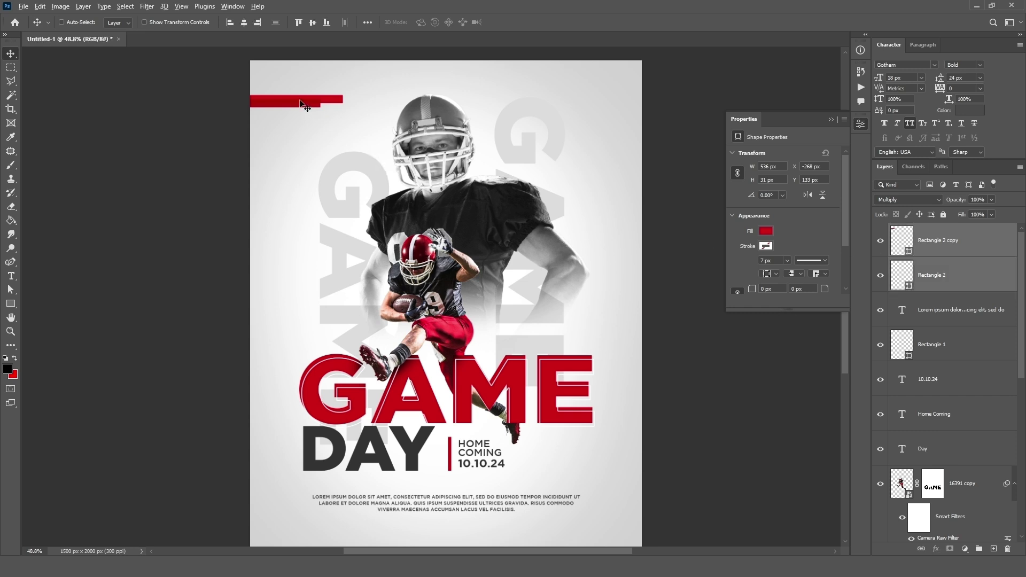
pyautogui.moveTo(299, 107); pyautogui.dragTo(698, 518)
pyautogui.press('ctrl')
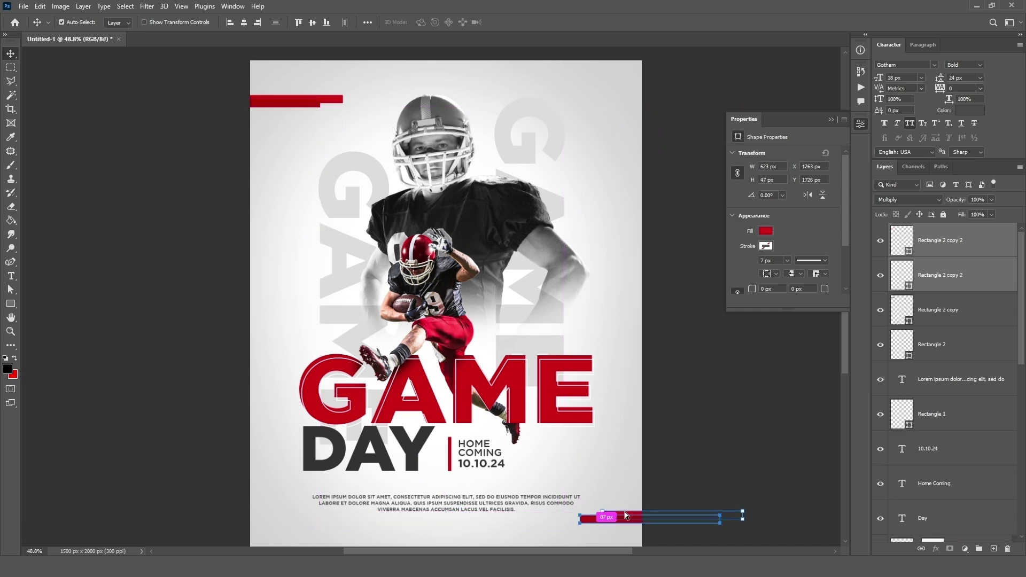
pyautogui.moveTo(626, 514); pyautogui.dragTo(624, 513)
pyautogui.scroll(-2, 183, 337)
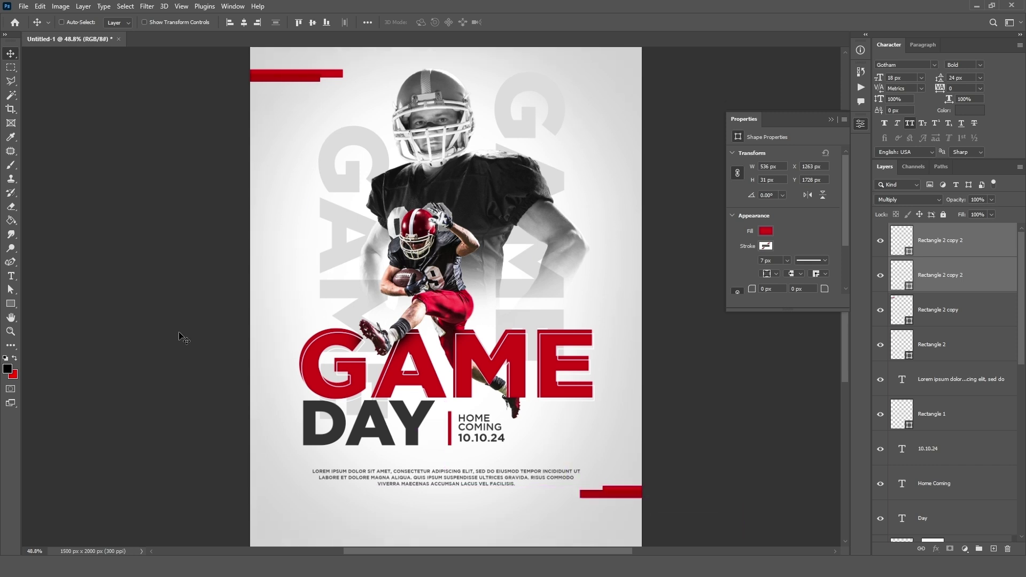
pyautogui.scroll(-1, 184, 338)
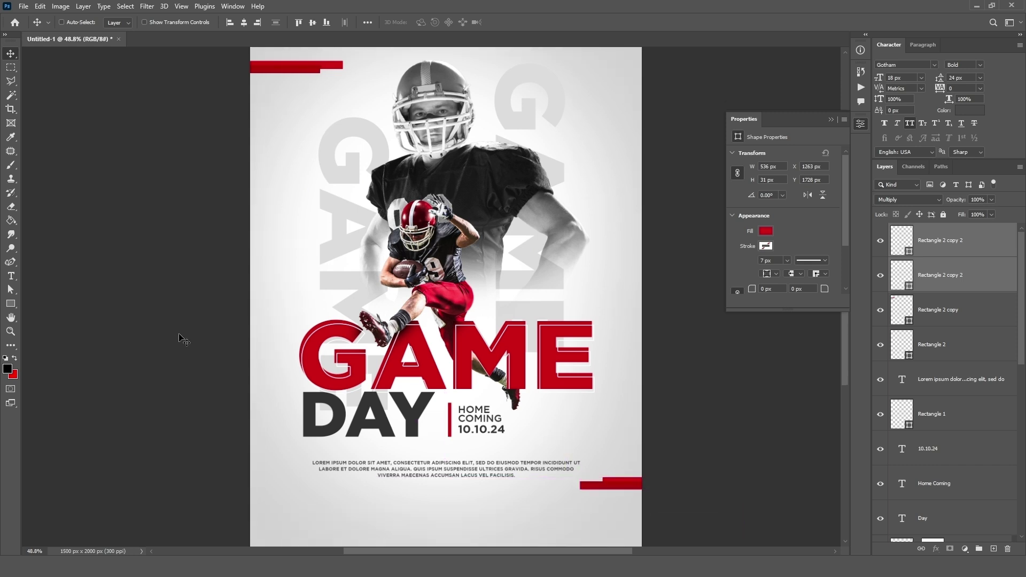
pyautogui.click(831, 119)
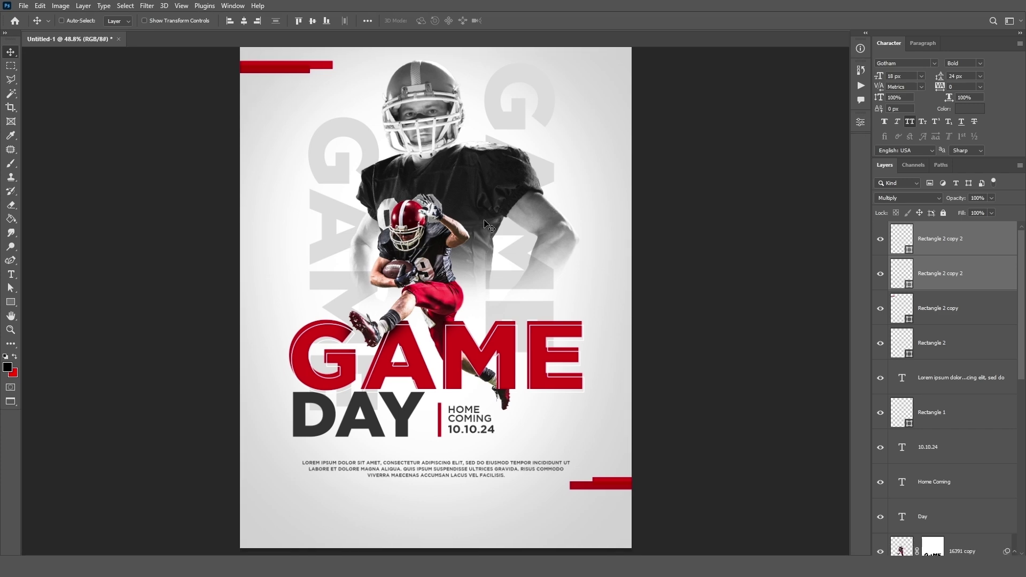